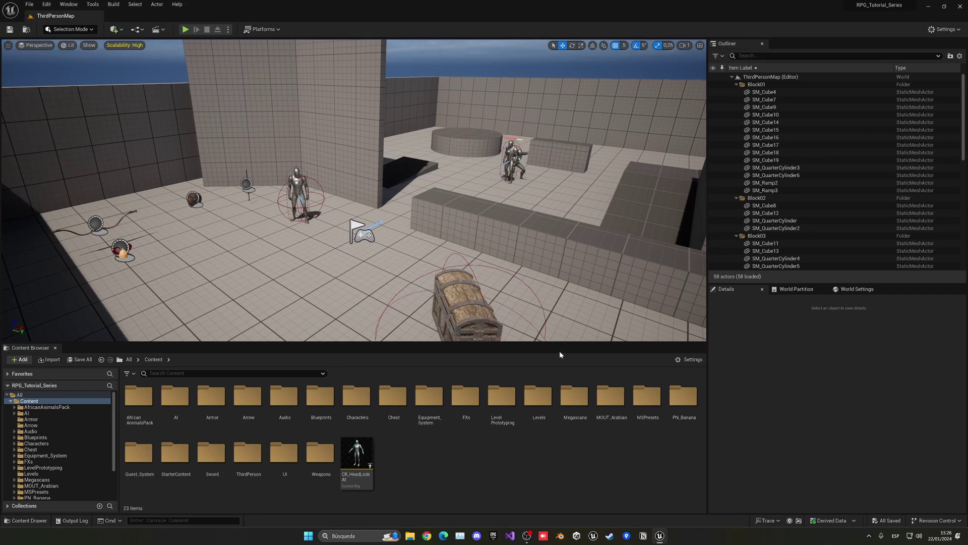
# Open the Desert level from the Levels folder
pyautogui.doubleClick(525, 414)
pyautogui.doubleClick(145, 433)
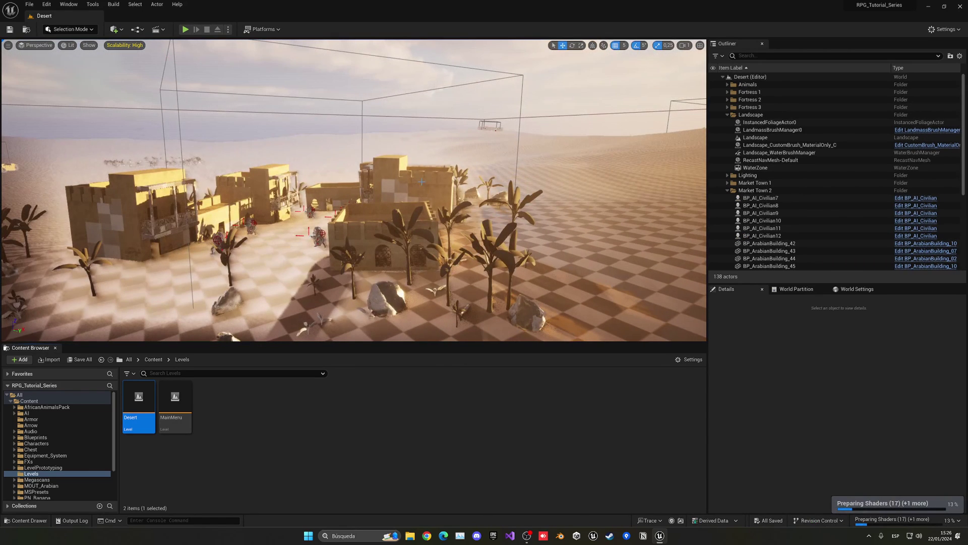
pyautogui.moveTo(421, 182); pyautogui.dragTo(676, 183, button='right')
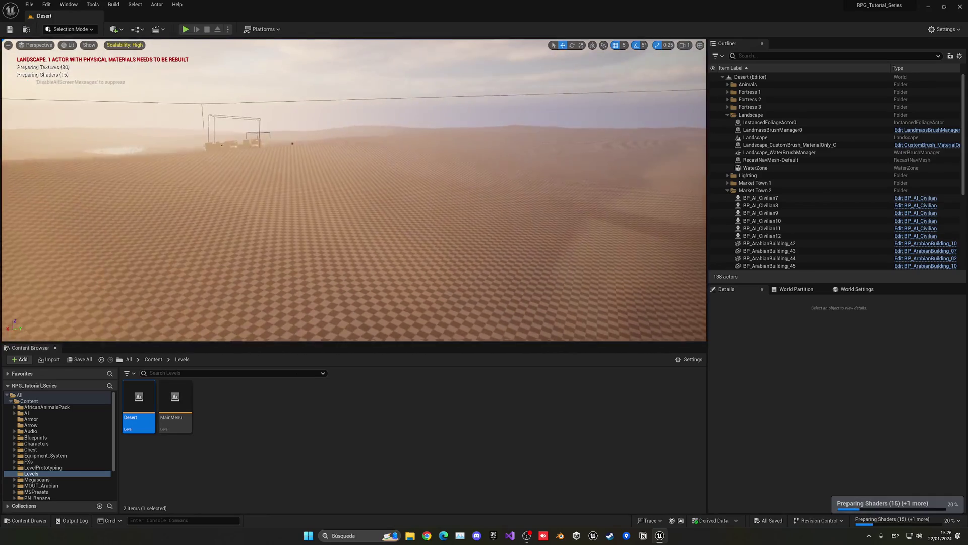
pyautogui.scroll(3, 282, 190)
pyautogui.moveTo(353, 190); pyautogui.dragTo(40, 176, button='right')
pyautogui.press('w')
pyautogui.moveTo(439, 167); pyautogui.dragTo(442, 165, button='right')
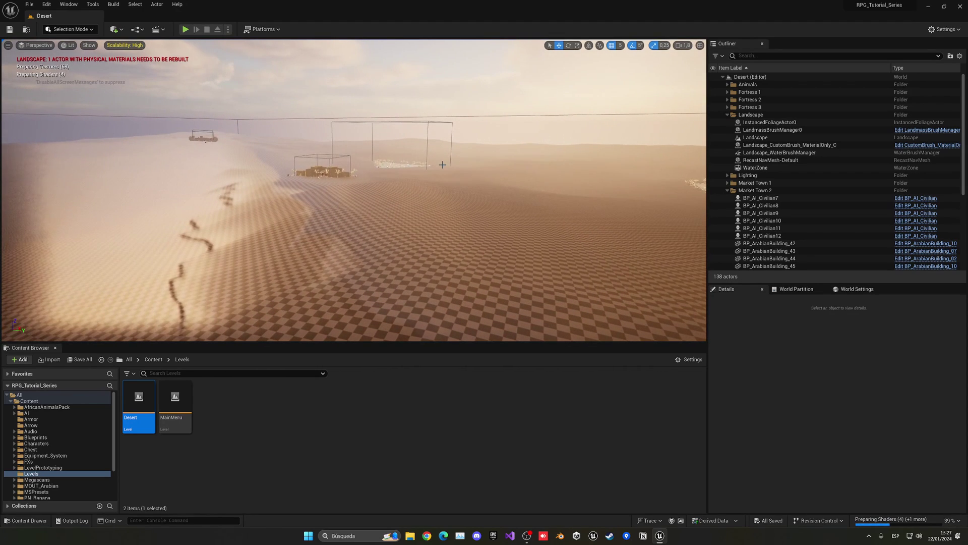
# Create a folder named Sequences in the project's Content root
pyautogui.click(158, 361)
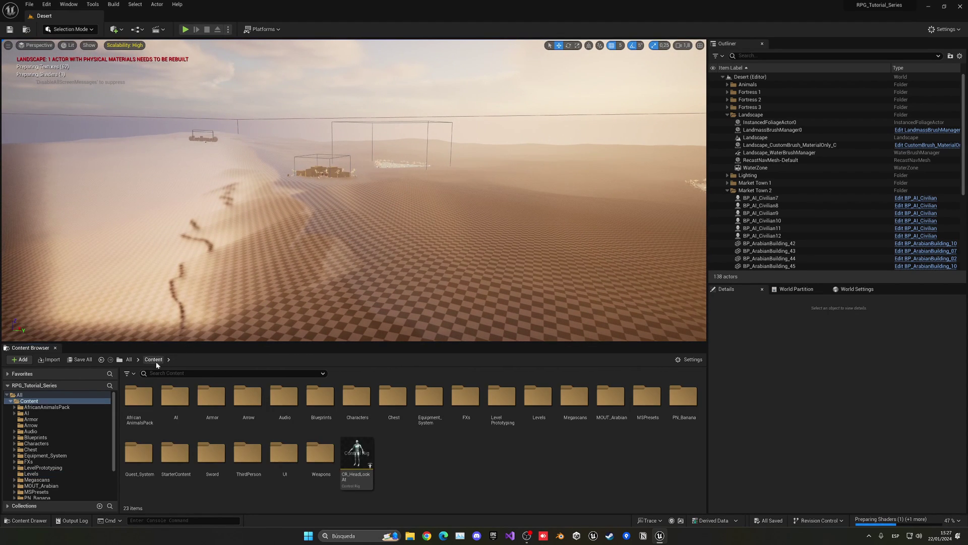
pyautogui.rightClick(468, 463)
pyautogui.click(511, 220)
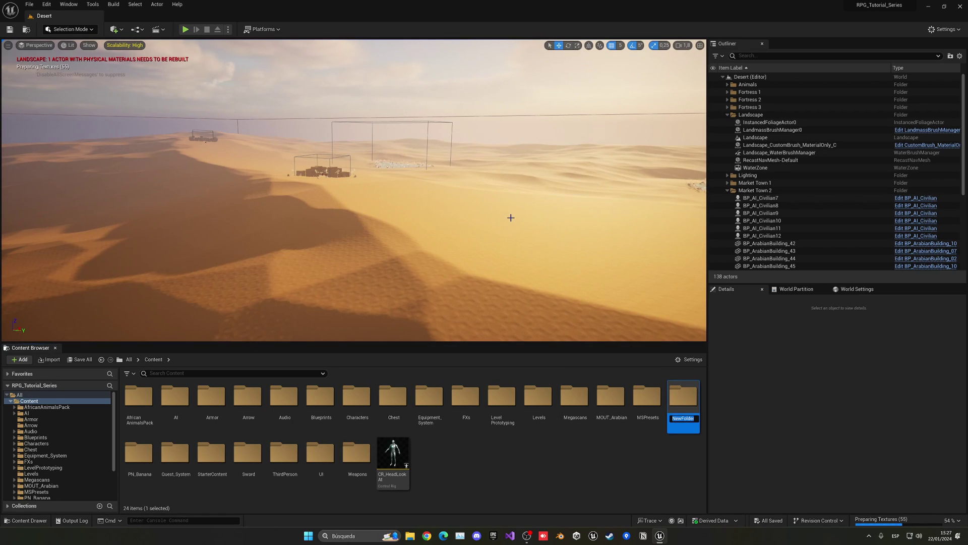
pyautogui.write('Sequences')
pyautogui.press('Return')
# Create an OpeningCinematic subfolder inside the Sequences folder and open it
pyautogui.doubleClick(188, 452)
pyautogui.rightClick(188, 435)
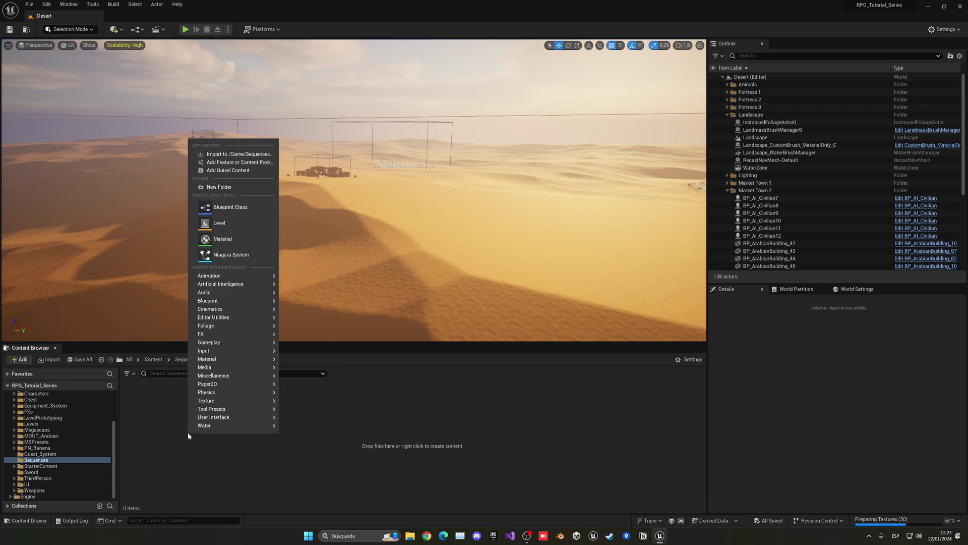
pyautogui.click(228, 190)
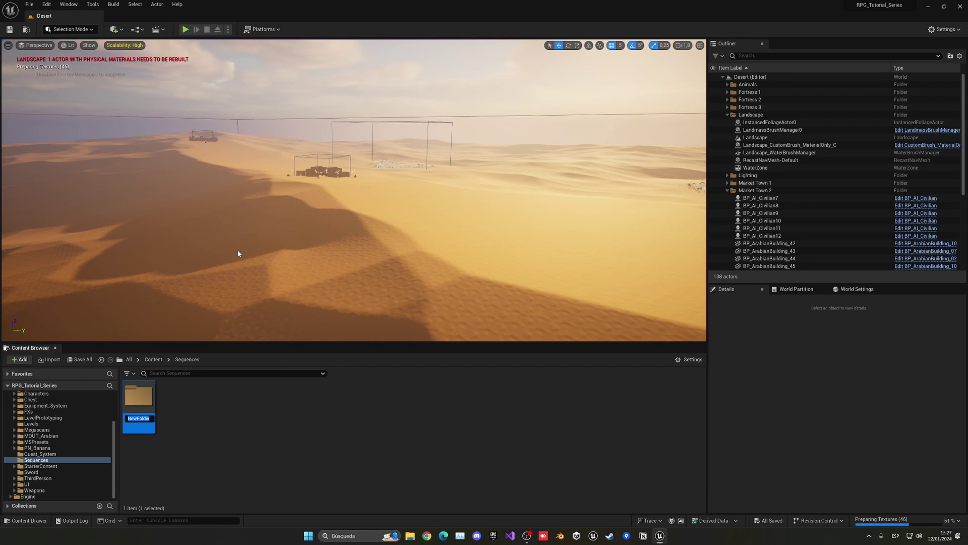
pyautogui.write('Opening')
pyautogui.write('Cine')
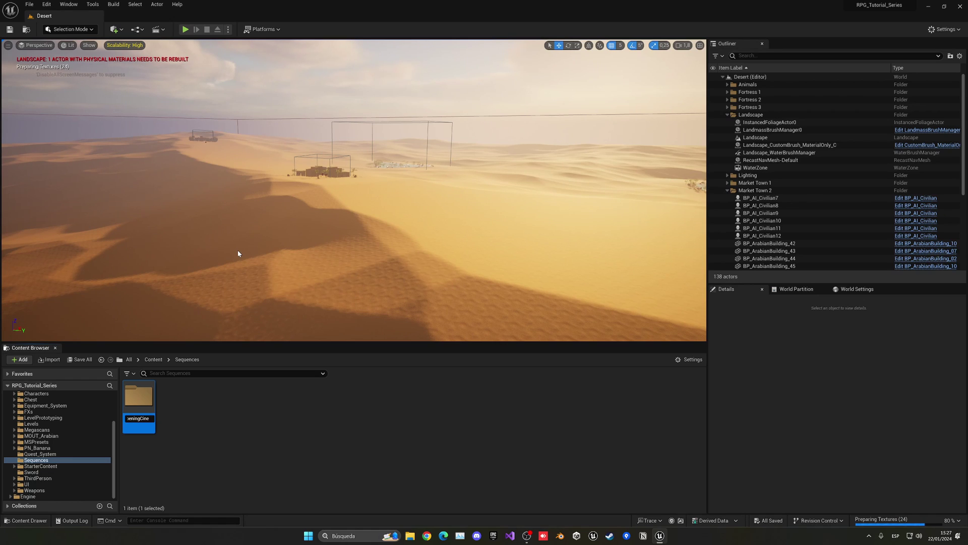
pyautogui.write('matic')
pyautogui.press('Return')
pyautogui.press('Return')
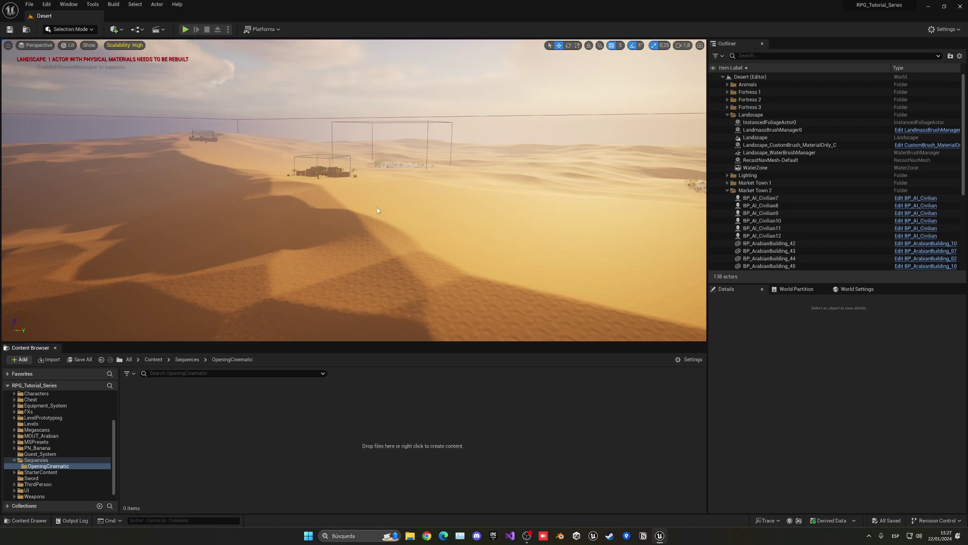
# Collapse the Landscape, Market Town 2 and Market Town 3 actor folders
pyautogui.moveTo(442, 195); pyautogui.dragTo(560, 200, button='right')
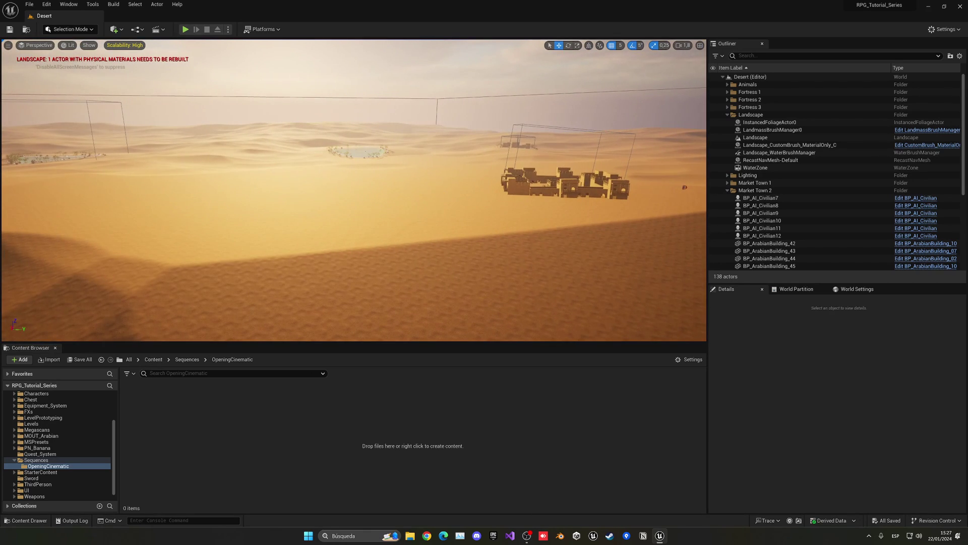
pyautogui.moveTo(442, 195); pyautogui.dragTo(484, 197)
pyautogui.click(728, 115)
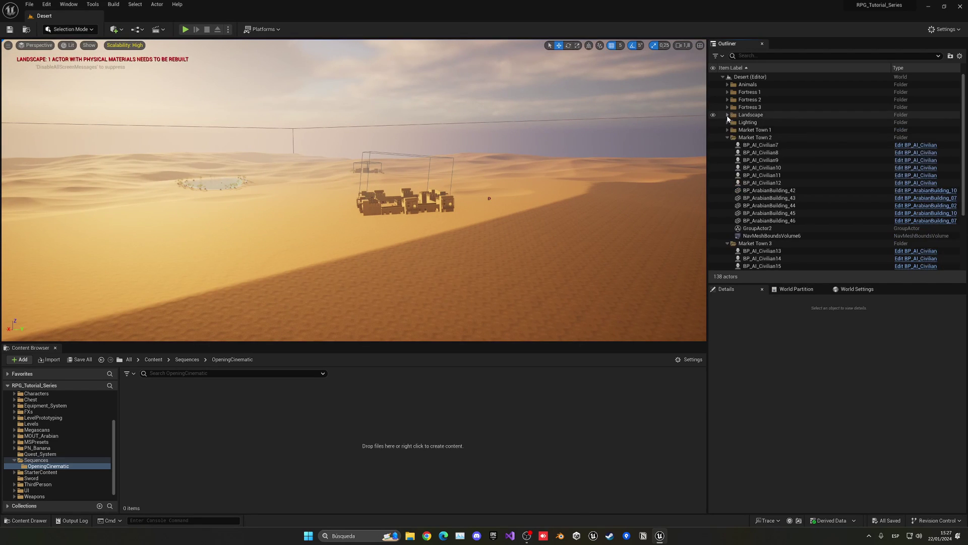
pyautogui.click(727, 137)
pyautogui.click(728, 145)
# Select the PlayerStart actor and examine its surroundings in the desert and the nearby town
pyautogui.click(745, 160)
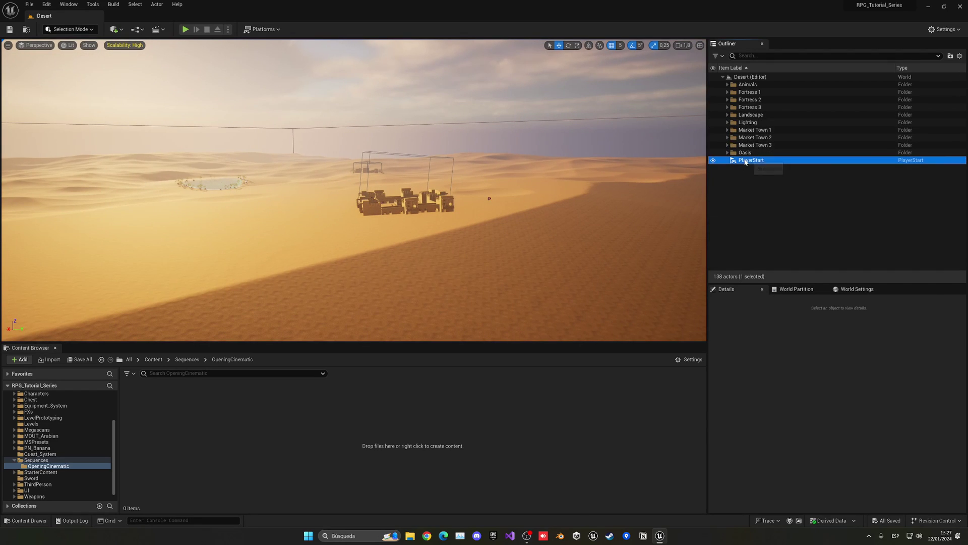
pyautogui.press('f')
pyautogui.moveTo(423, 215); pyautogui.dragTo(403, 222, button='right')
pyautogui.press('s')
pyautogui.press('w')
pyautogui.press('s')
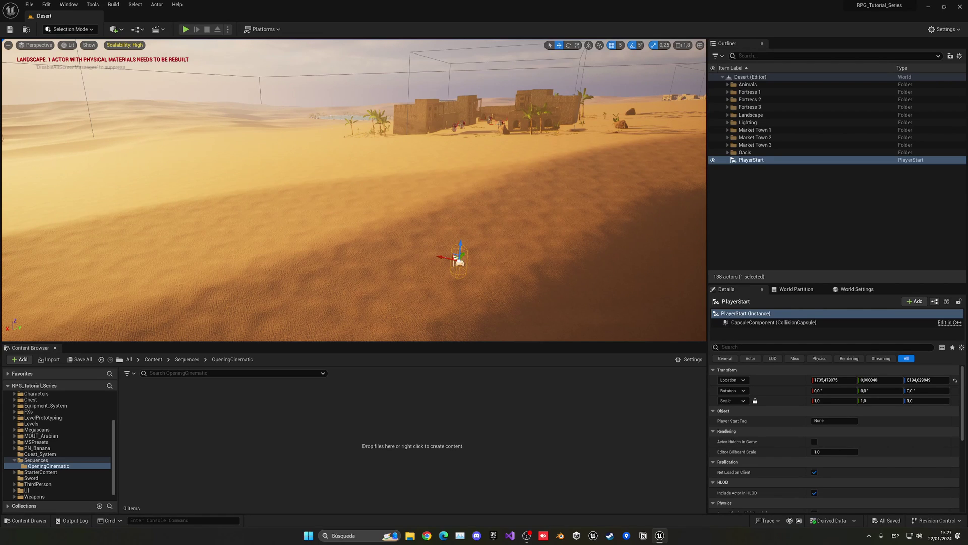
pyautogui.moveTo(404, 222); pyautogui.dragTo(371, 197, button='right')
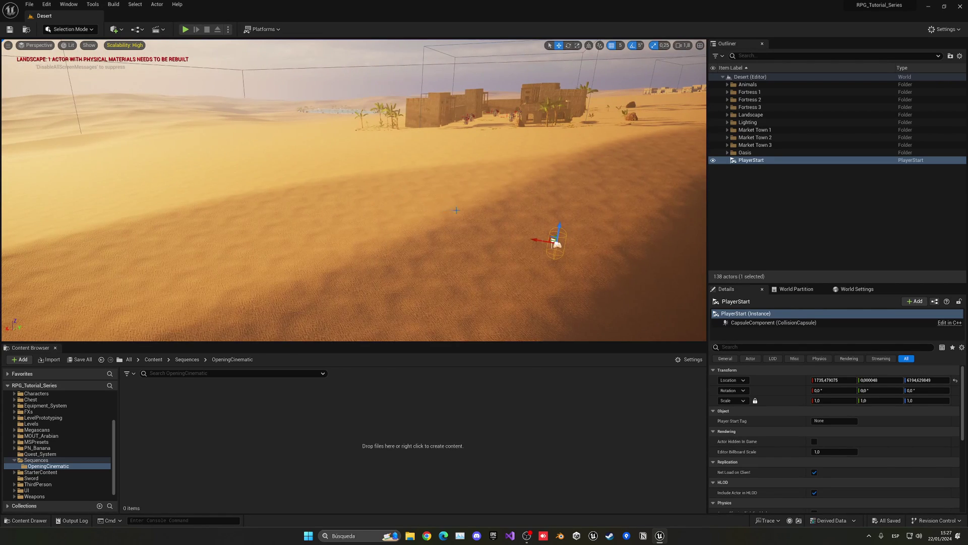
pyautogui.moveTo(457, 210); pyautogui.dragTo(393, 208, button='right')
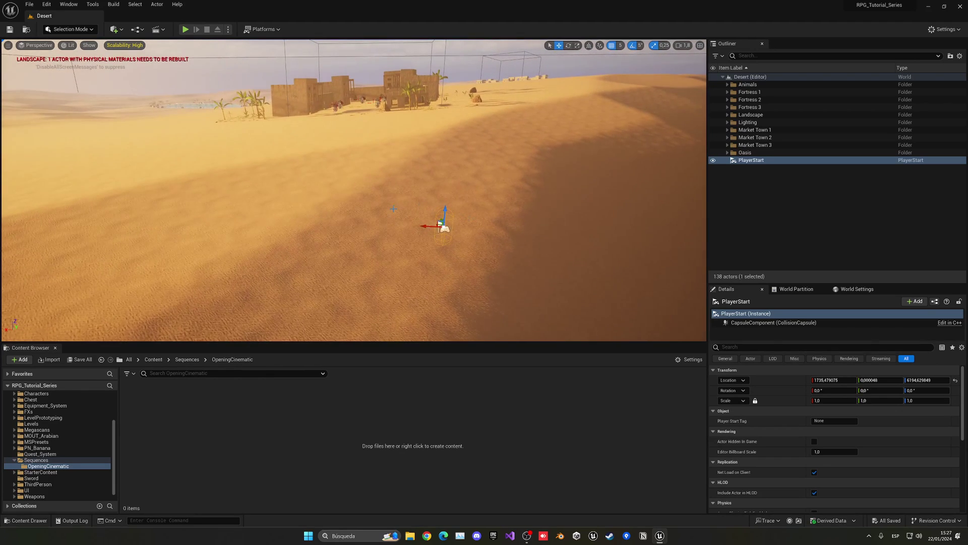
# Add a level sequence named OpeningCinematic_Shot1_Sequence and save it in Sequences/OpeningCinematic
pyautogui.click(158, 30)
pyautogui.click(193, 52)
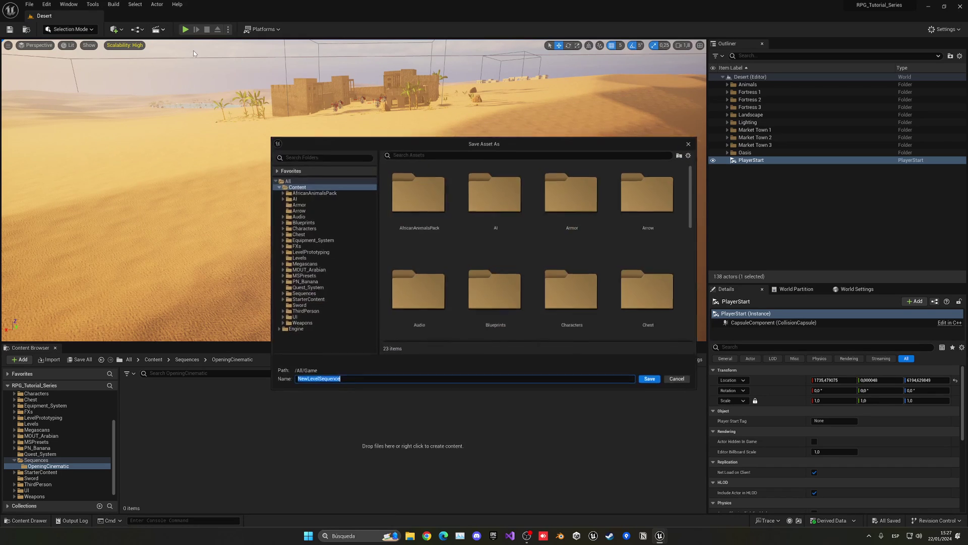
pyautogui.scroll(-2, 501, 252)
pyautogui.scroll(-5, 500, 253)
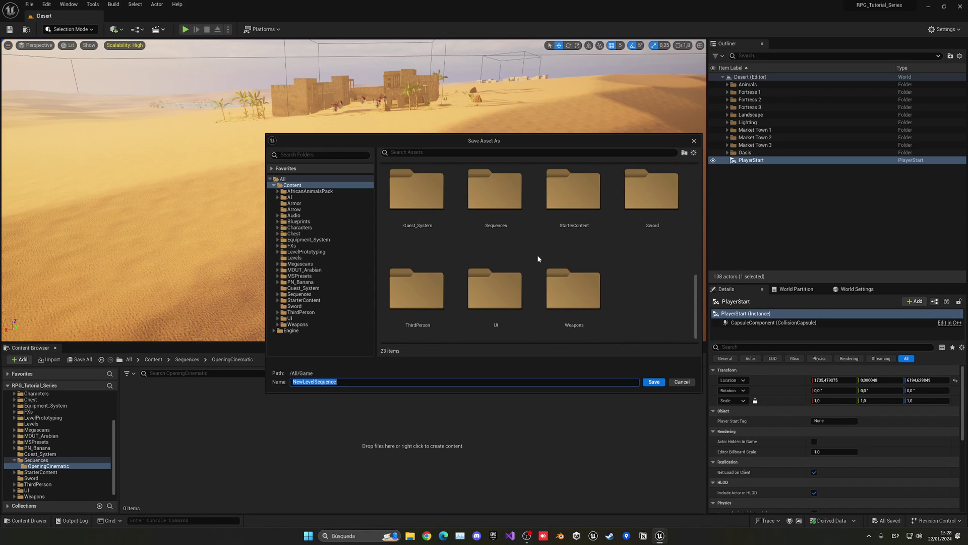
pyautogui.doubleClick(524, 230)
pyautogui.doubleClick(422, 205)
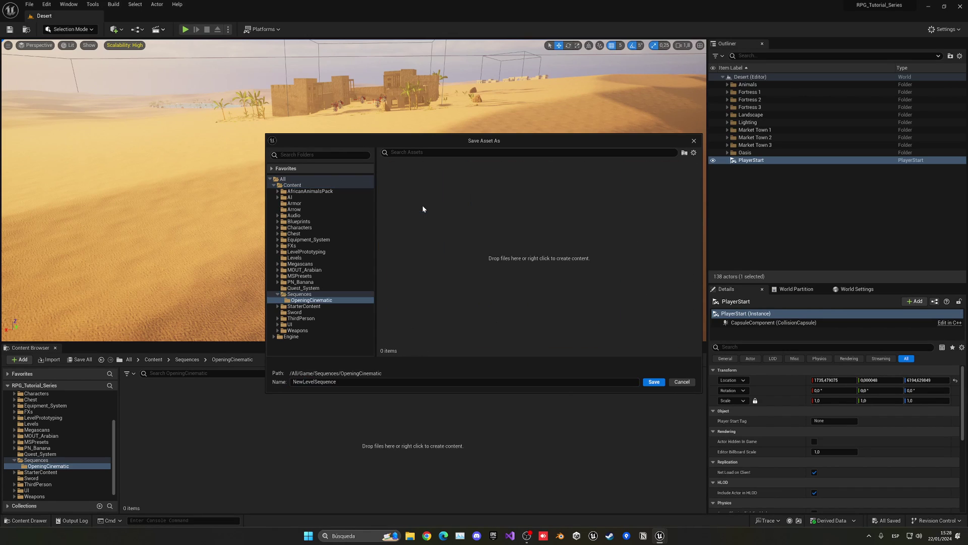
pyautogui.moveTo(340, 382); pyautogui.dragTo(297, 383)
pyautogui.click(316, 388)
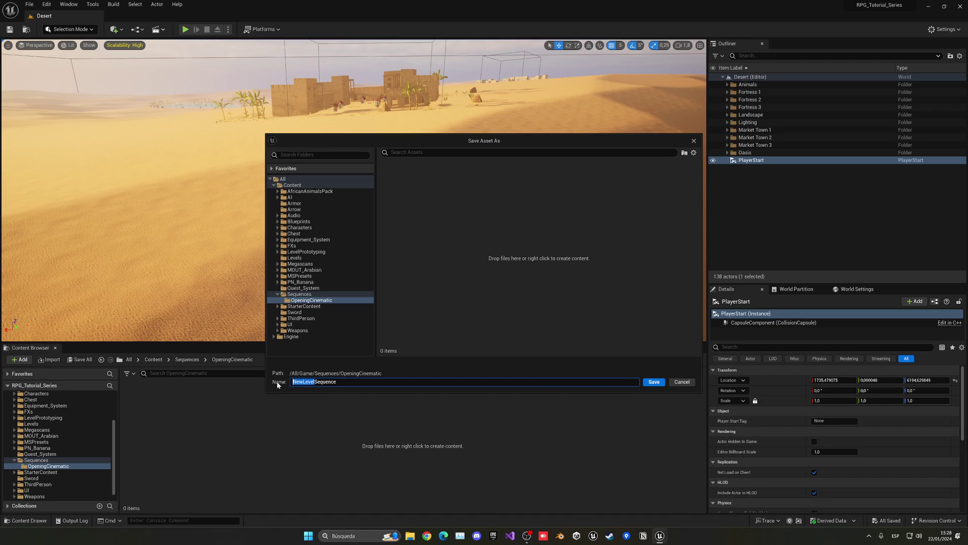
pyautogui.write('OpeningCinematic_Shot1_')
pyautogui.press('Return')
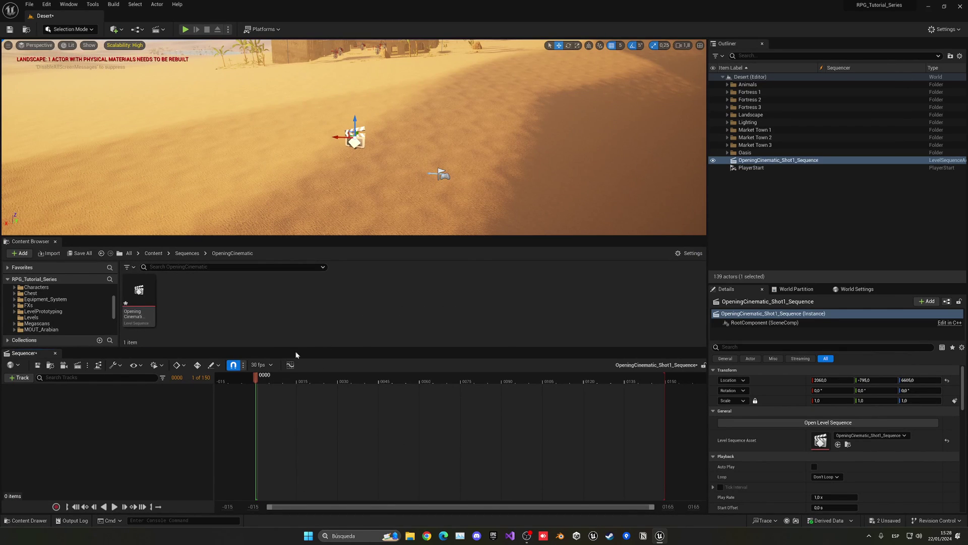
# Open the Manny animations folder under Characters/Mannequins/Animations
pyautogui.moveTo(323, 212); pyautogui.dragTo(480, 180, button='right')
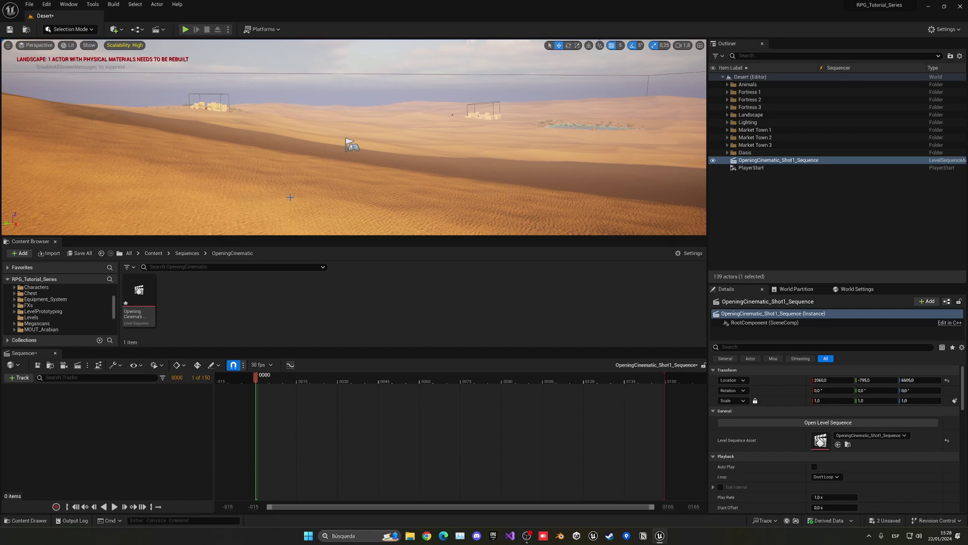
pyautogui.moveTo(290, 197); pyautogui.dragTo(502, 257, button='right')
pyautogui.press('a')
pyautogui.press('w')
pyautogui.moveTo(292, 250); pyautogui.dragTo(326, 174, button='right')
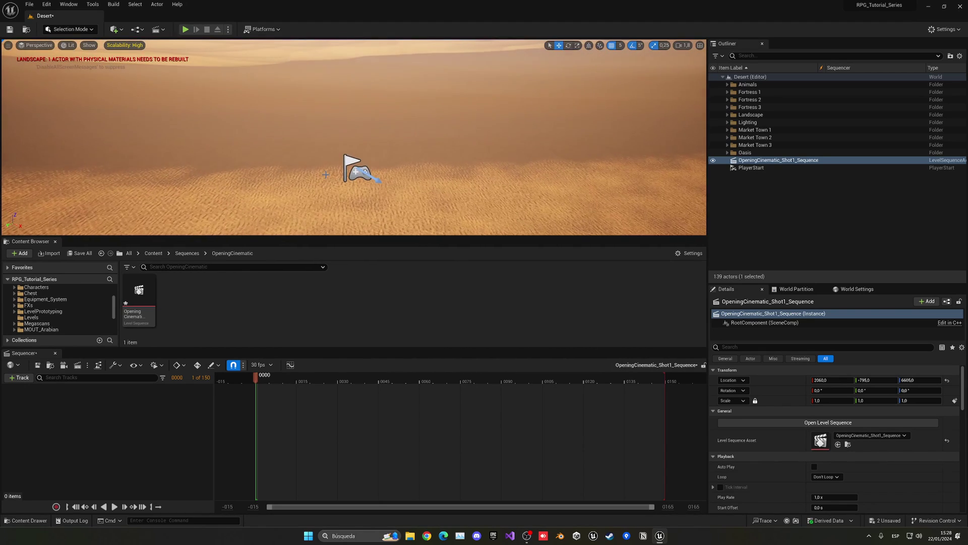
pyautogui.click(158, 256)
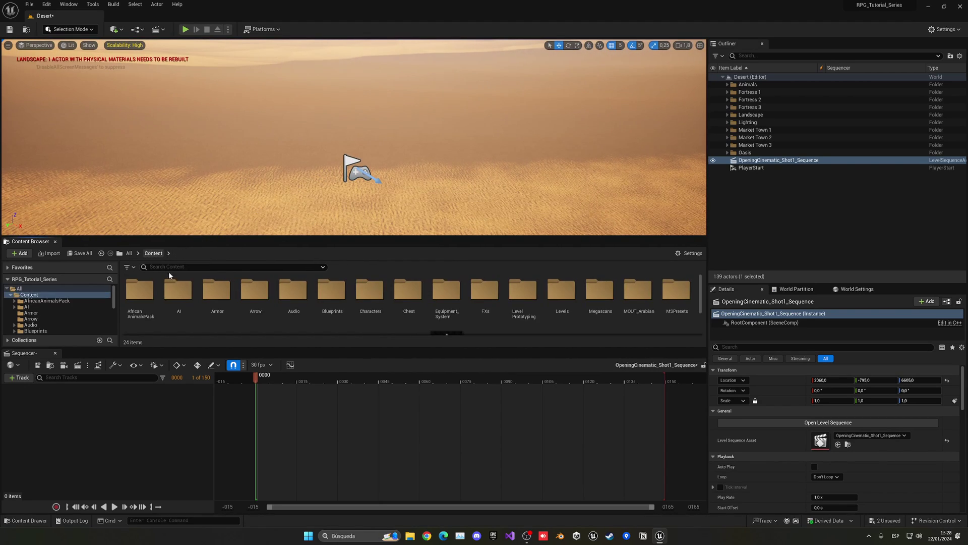
pyautogui.doubleClick(358, 311)
pyautogui.doubleClick(175, 308)
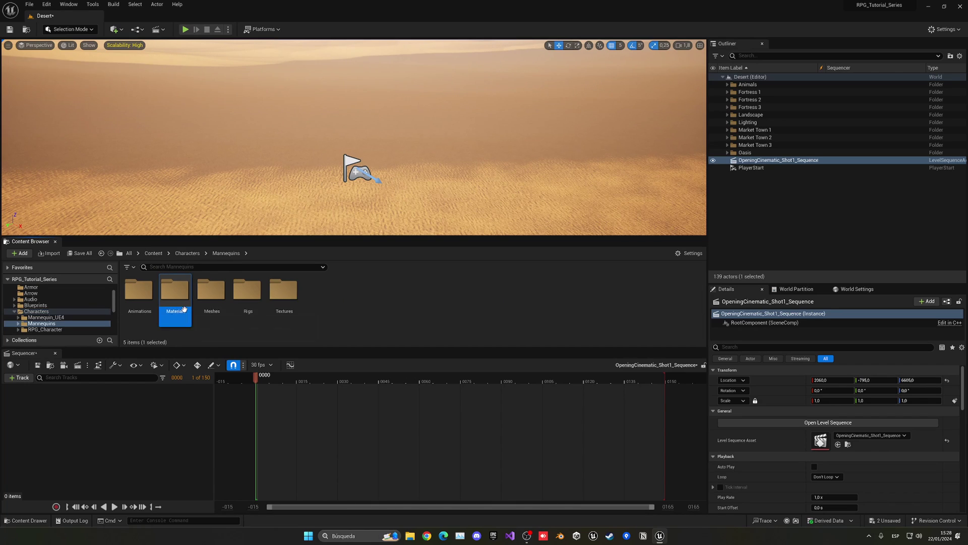
pyautogui.click(174, 318)
pyautogui.doubleClick(149, 309)
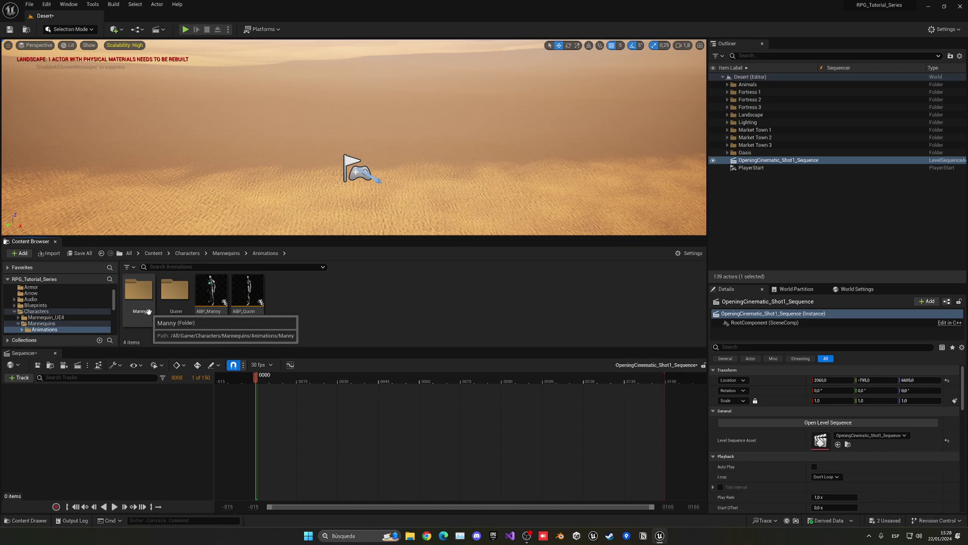
pyautogui.doubleClick(152, 311)
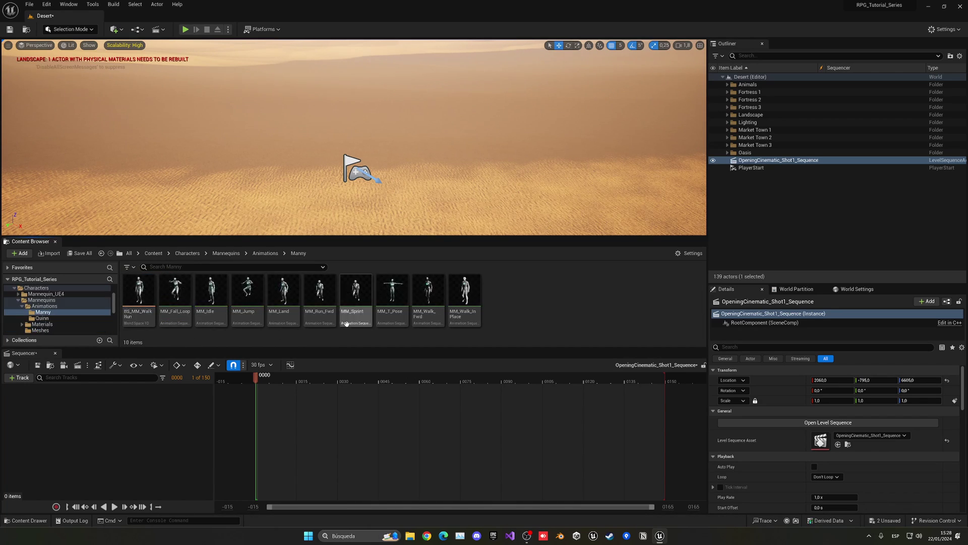
# Place the MM_Idle mannequin at the PlayerStart, turn it to about -95° around Z, and return to the Content root
pyautogui.moveTo(219, 302); pyautogui.dragTo(366, 200)
pyautogui.press('e')
pyautogui.press('w')
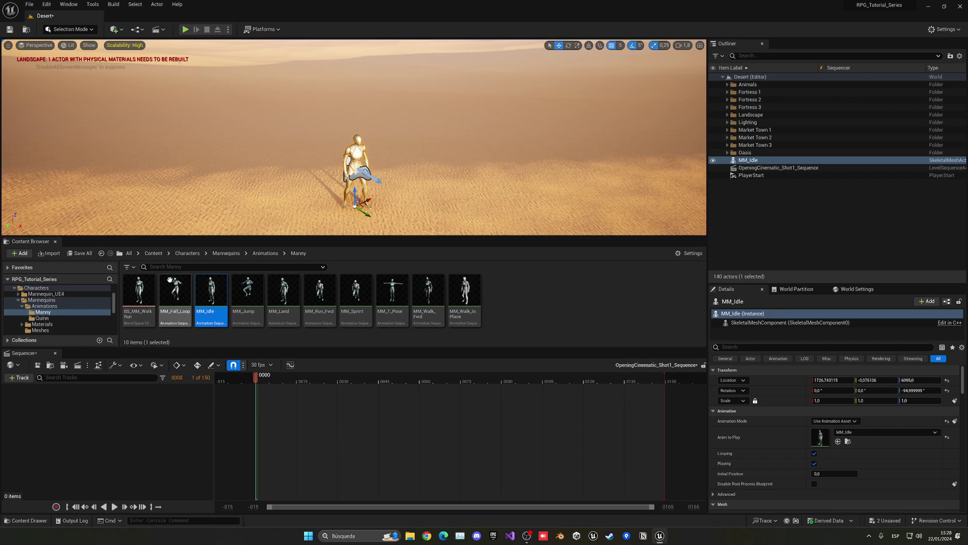
pyautogui.click(153, 253)
pyautogui.click(735, 211)
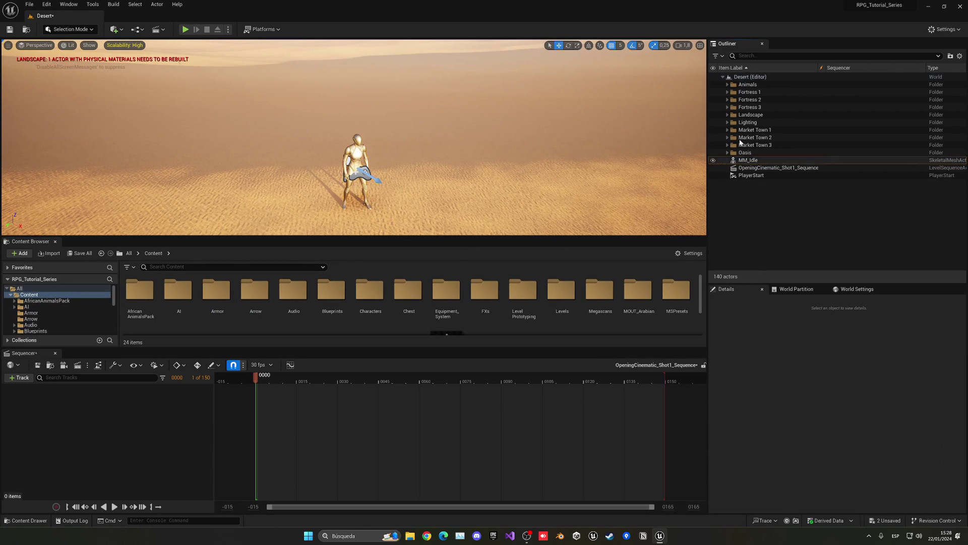
# Add a Cine Camera Actor near the mannequin and turn it to about 135° around Z to face the character
pyautogui.moveTo(354, 151)
pyautogui.mouseDown(button='right')
pyautogui.moveTo(354, 181)
pyautogui.moveTo(354, 152)
pyautogui.mouseUp(button='right')
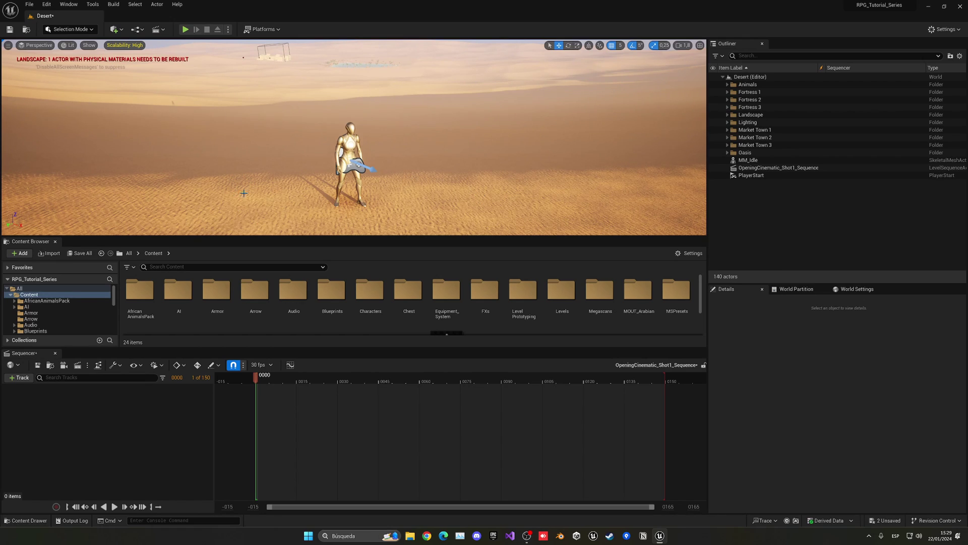
pyautogui.click(116, 30)
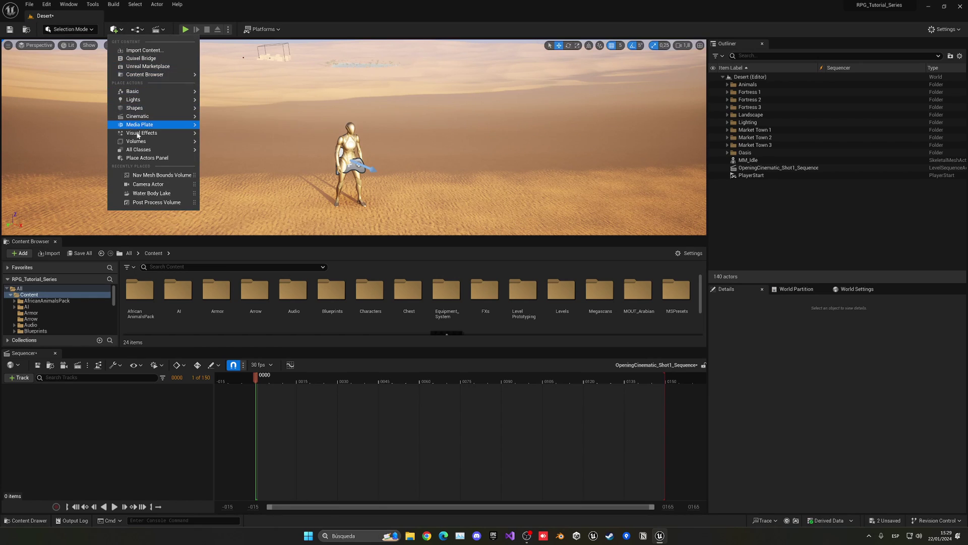
pyautogui.moveTo(143, 151)
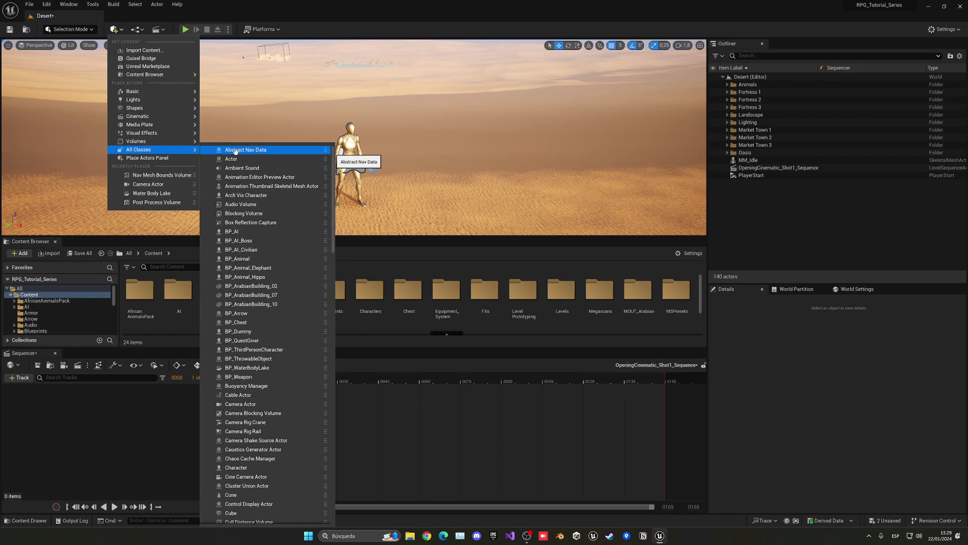
pyautogui.write('camera')
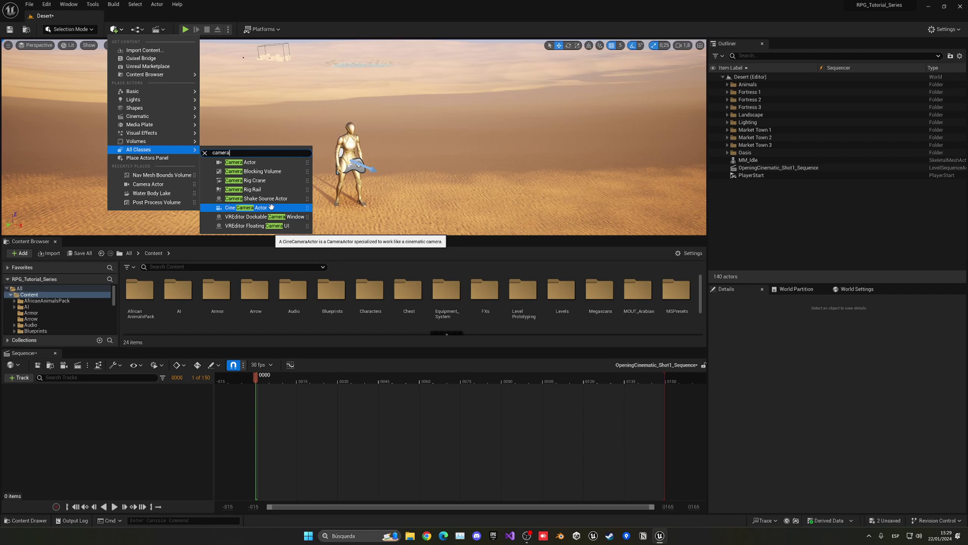
pyautogui.moveTo(271, 207); pyautogui.dragTo(704, 164)
pyautogui.press('e')
pyautogui.press('w')
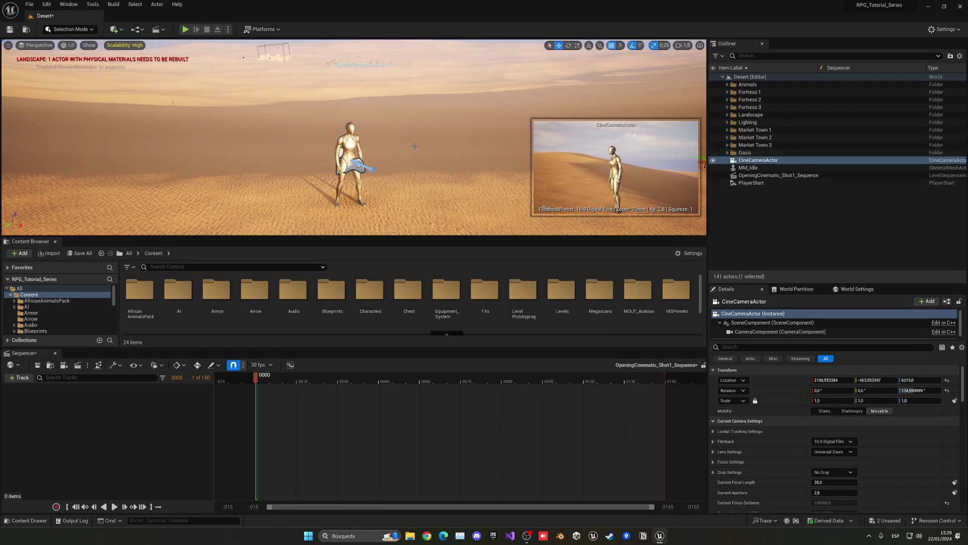
# Move the cine camera farther from the mannequin to about X 3090, Y -806 and turn it to about 150° around Z
pyautogui.moveTo(409, 147); pyautogui.dragTo(482, 176, button='right')
pyautogui.moveTo(269, 129); pyautogui.dragTo(430, 127)
pyautogui.press('e')
pyautogui.press('w')
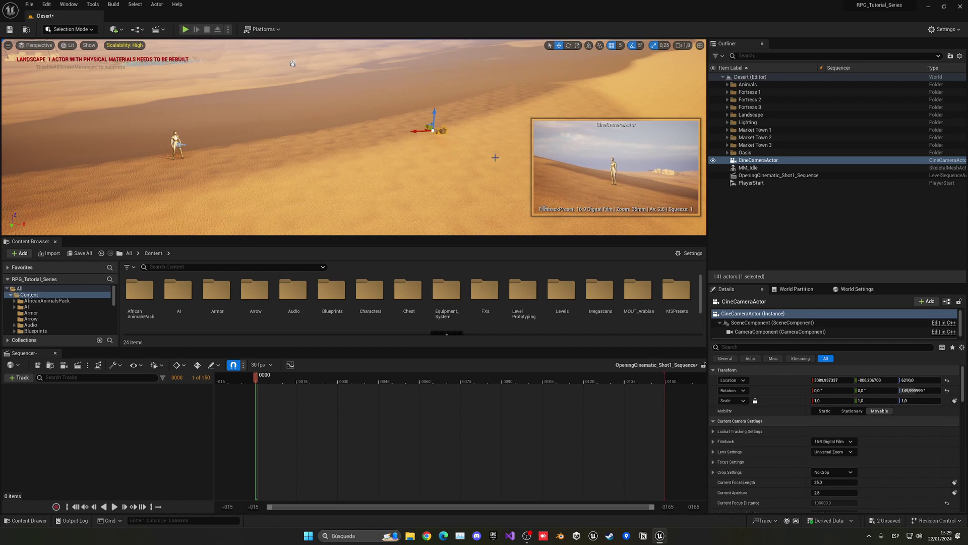
# Rename the cine camera actor to Camera_OpeningCinematic_Take1
pyautogui.click(745, 161)
pyautogui.click(754, 161)
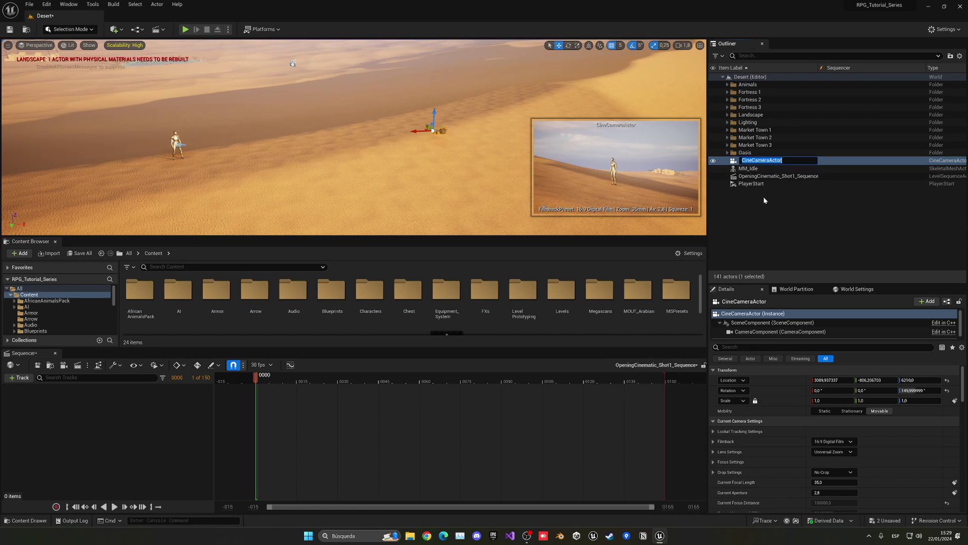
pyautogui.write('Camera_Take1_')
pyautogui.press('BackSpace')
pyautogui.press('Left')
pyautogui.press('Left')
pyautogui.press('Left')
pyautogui.press('Left')
pyautogui.press('Left')
pyautogui.press('Left')
pyautogui.write('_OpeningCinematic')
pyautogui.press('Return')
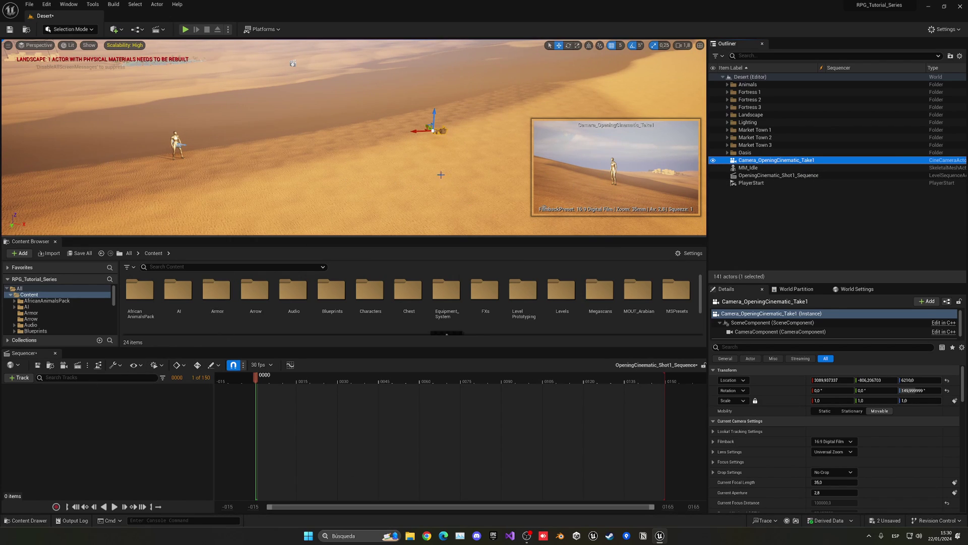
# Add Camera_OpeningCinematic_Take1 to OpeningCinematic_Shot1_Sequence as a track
pyautogui.press('w')
pyautogui.moveTo(440, 174); pyautogui.dragTo(518, 182, button='right')
pyautogui.moveTo(777, 160); pyautogui.dragTo(99, 419)
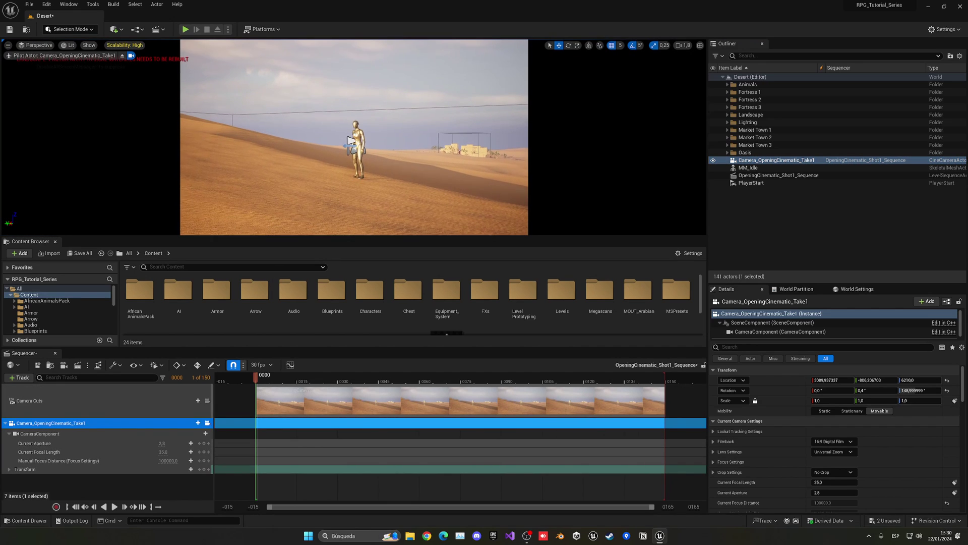
# Reframe the piloted camera closer to the mannequin at about X 2837, Y -648, Z 6205 and key its transform at frame 0
pyautogui.moveTo(354, 136)
pyautogui.mouseDown(button='right')
pyautogui.moveTo(350, 116)
pyautogui.moveTo(351, 147)
pyautogui.mouseUp(button='right')
pyautogui.moveTo(233, 83)
pyautogui.mouseDown(button='right')
pyautogui.moveTo(233, 42)
pyautogui.moveTo(233, 84)
pyautogui.mouseUp(button='right')
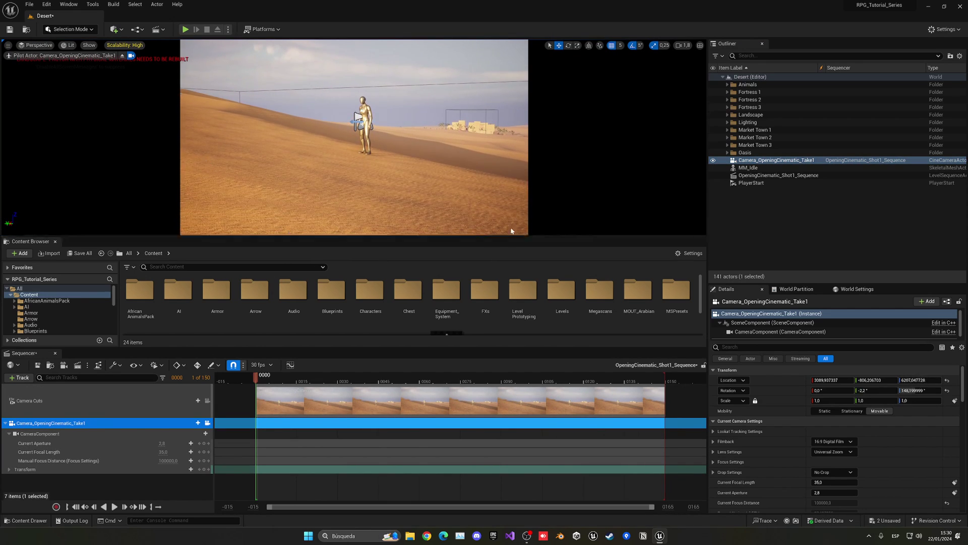
pyautogui.moveTo(400, 160); pyautogui.dragTo(387, 160, button='right')
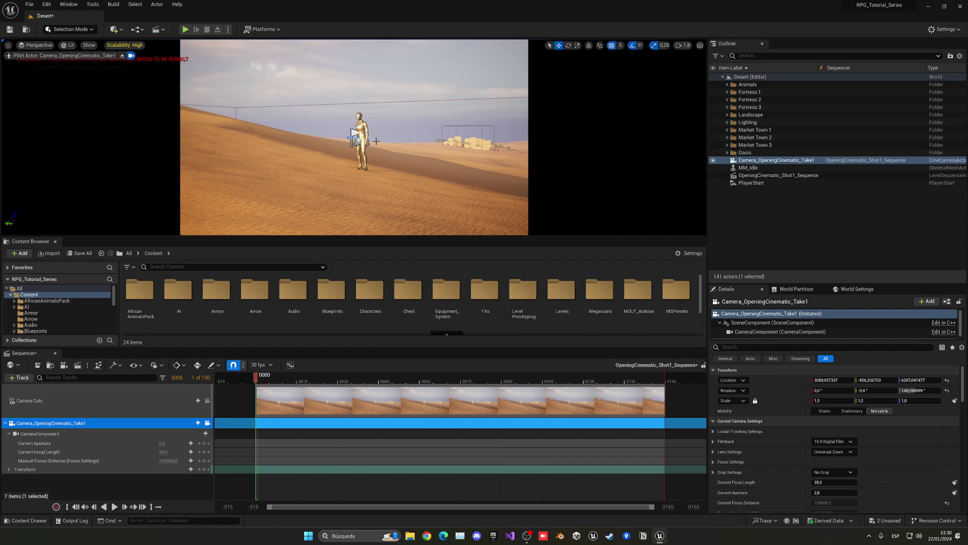
pyautogui.press('w')
pyautogui.moveTo(377, 141); pyautogui.dragTo(371, 154, button='right')
pyautogui.press('s')
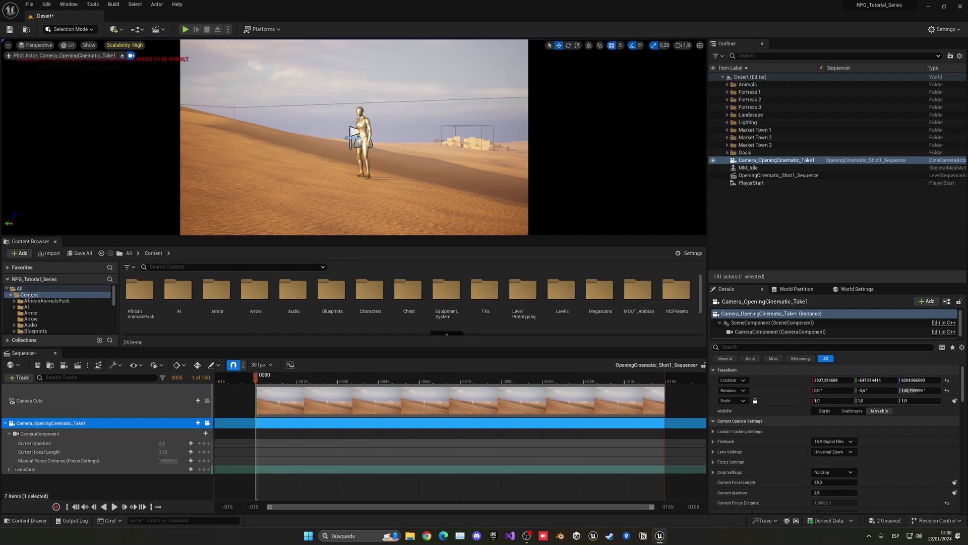
pyautogui.rightClick(374, 154)
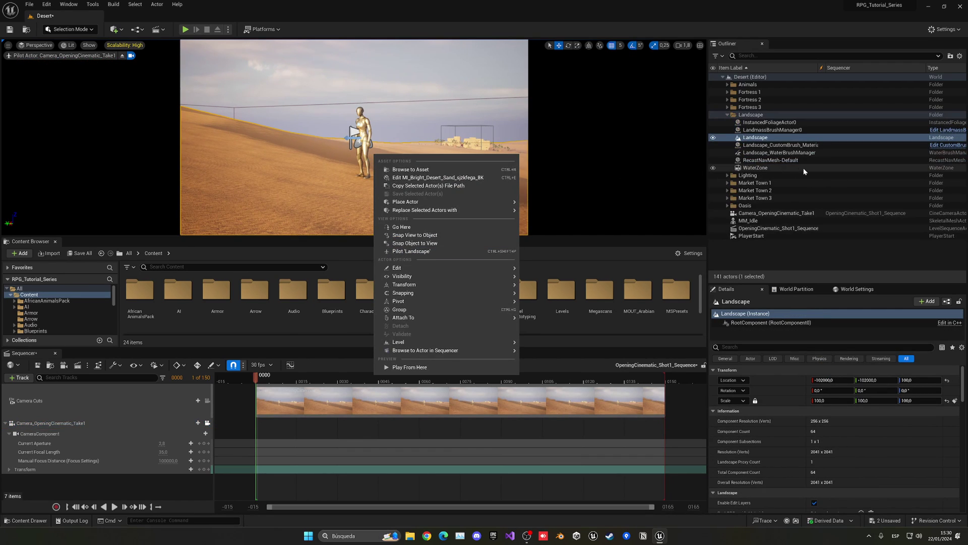
pyautogui.click(755, 228)
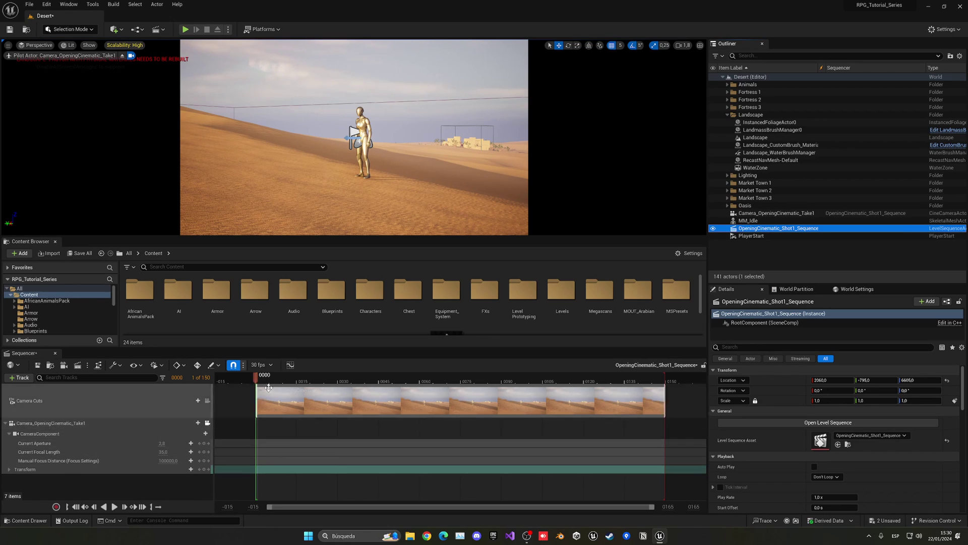
pyautogui.click(205, 469)
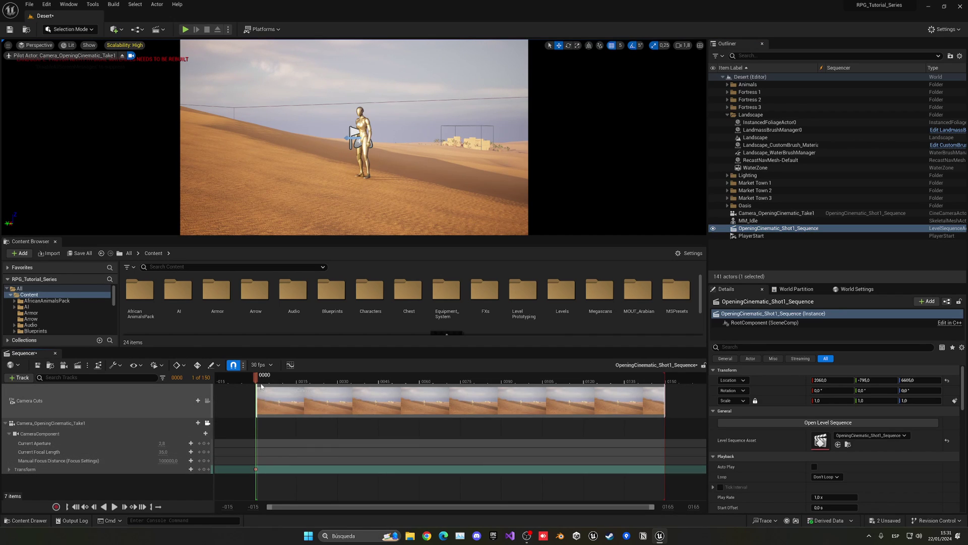
# At frame 71, pull the camera back from the mannequin to about X 3570, Y -1091, Z 6211 and key its transform
pyautogui.moveTo(258, 383); pyautogui.dragTo(451, 386)
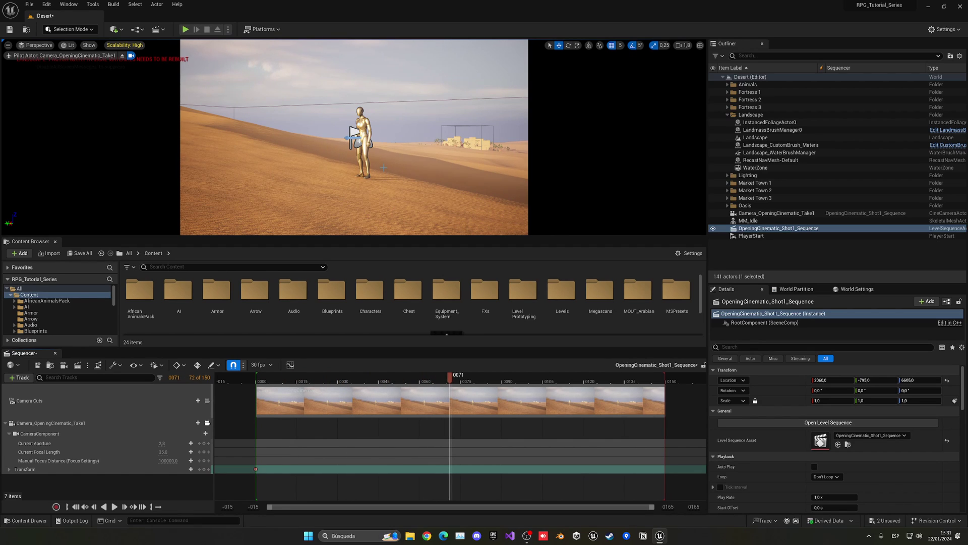
pyautogui.moveTo(384, 167); pyautogui.dragTo(376, 168, button='right')
pyautogui.press('s')
pyautogui.press('s')
pyautogui.moveTo(359, 132); pyautogui.dragTo(356, 132, button='right')
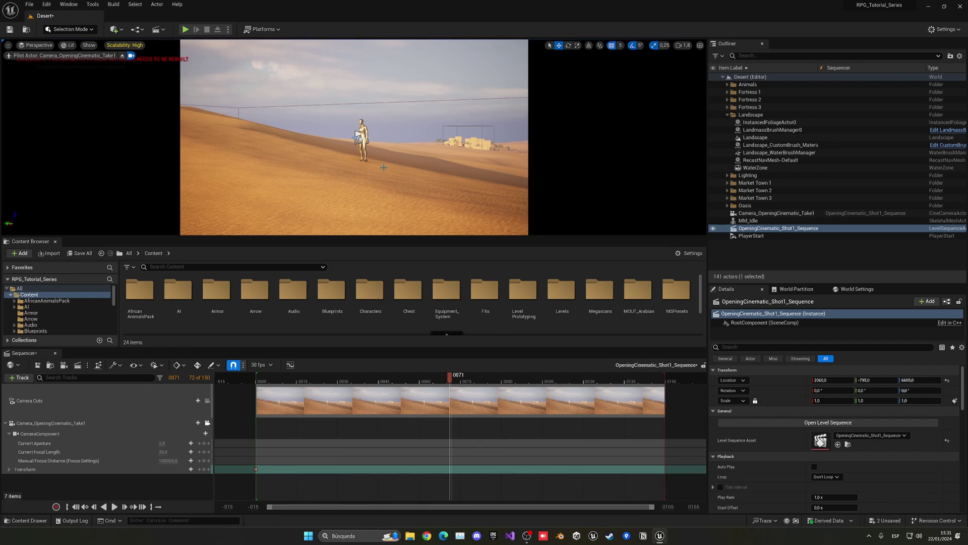
pyautogui.click(203, 469)
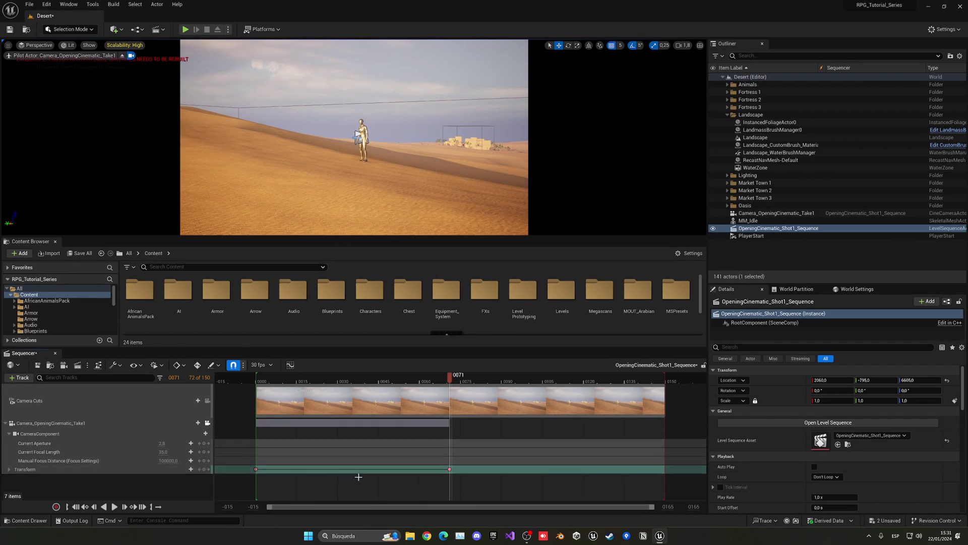
# Play the sequence from near its start to check the camera's pull-back
pyautogui.click(263, 382)
pyautogui.press('space')
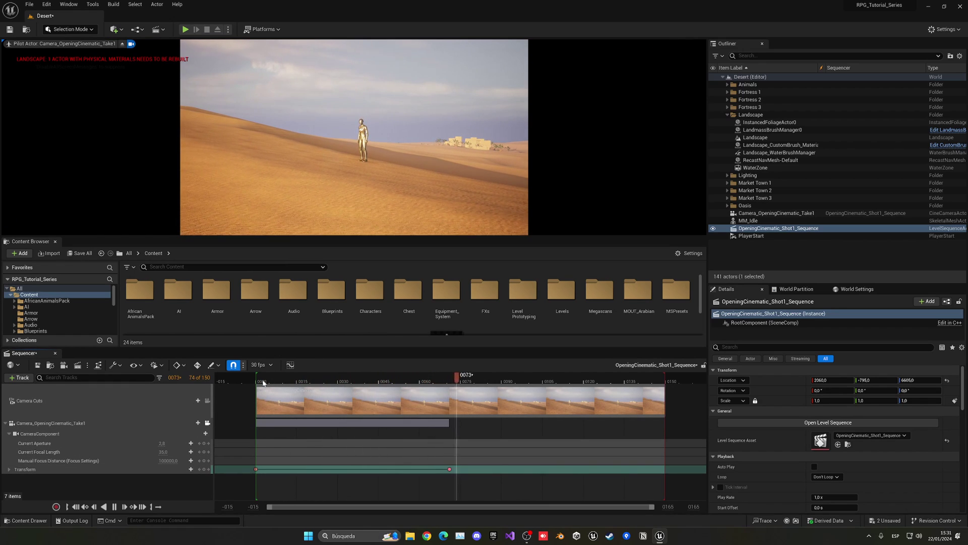
pyautogui.click(261, 381)
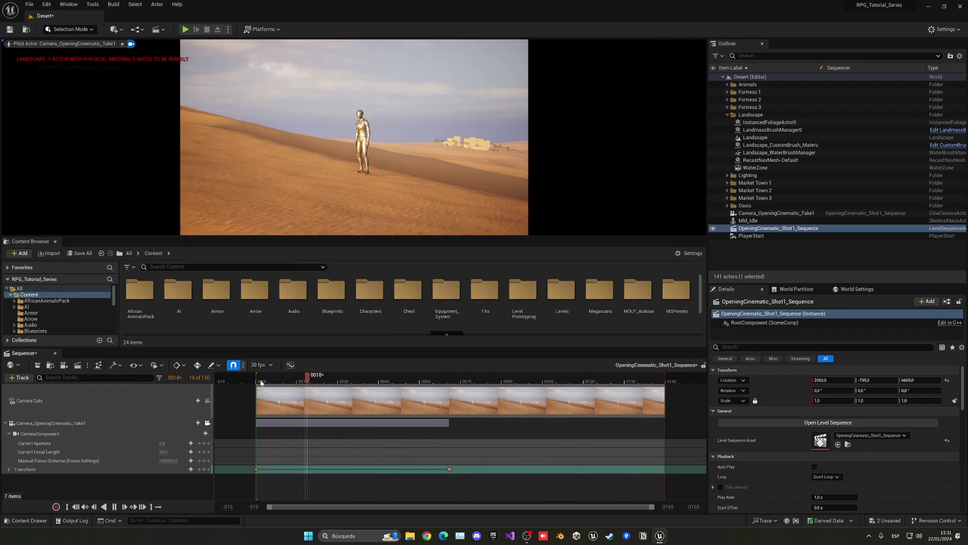
pyautogui.press('space')
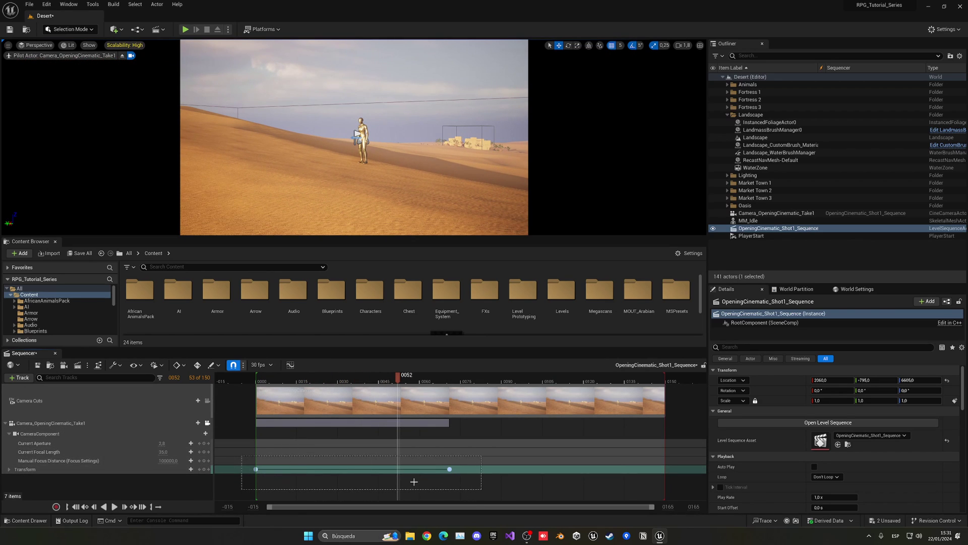
# Set both camera transform keys to Linear interpolation and play the sequence from the start to check the motion
pyautogui.click(262, 468)
pyautogui.rightClick(257, 468)
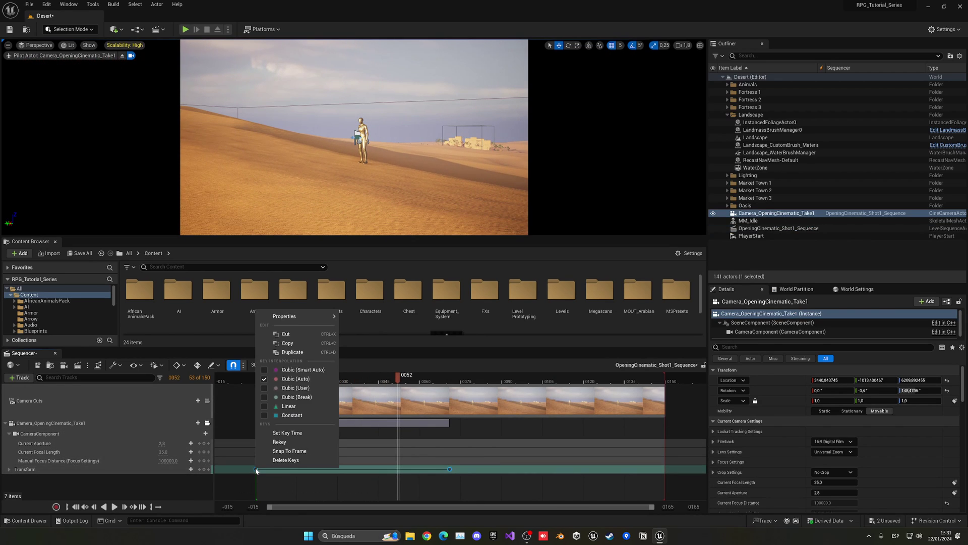
pyautogui.click(288, 406)
pyautogui.press('space')
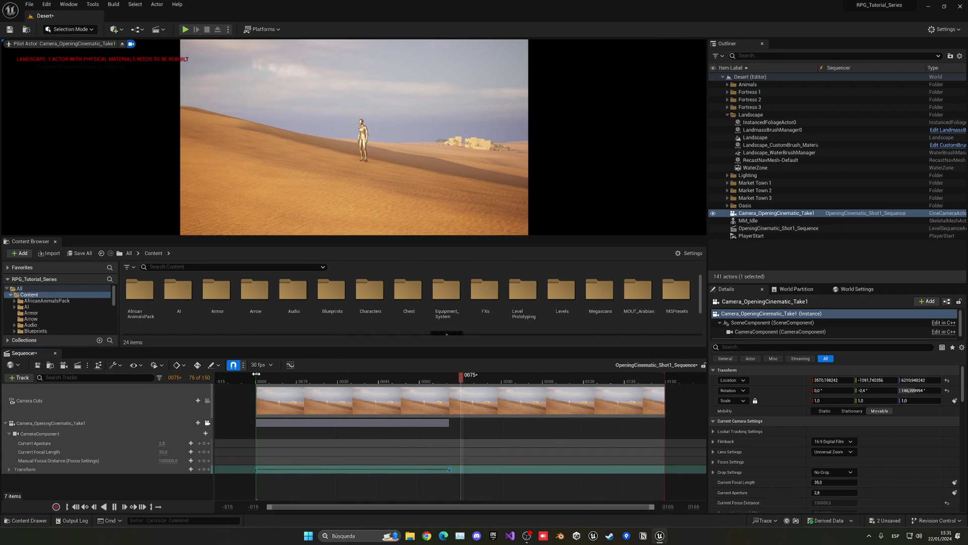
pyautogui.click(257, 375)
pyautogui.press('space')
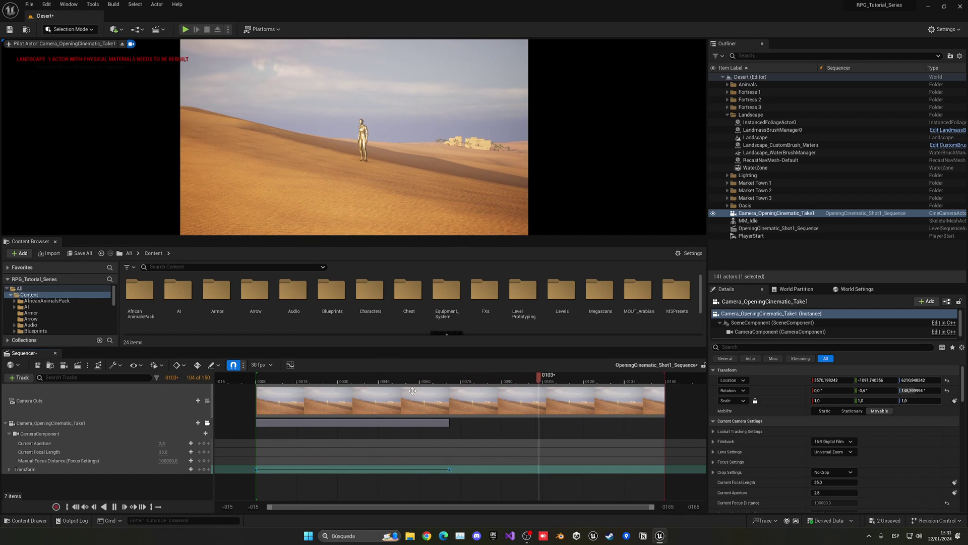
pyautogui.press('space')
# Try shifting the selected camera transform keys toward the end of the sequence, preview it, and undo the shift
pyautogui.moveTo(448, 470); pyautogui.dragTo(662, 472)
pyautogui.click(271, 373)
pyautogui.press('space')
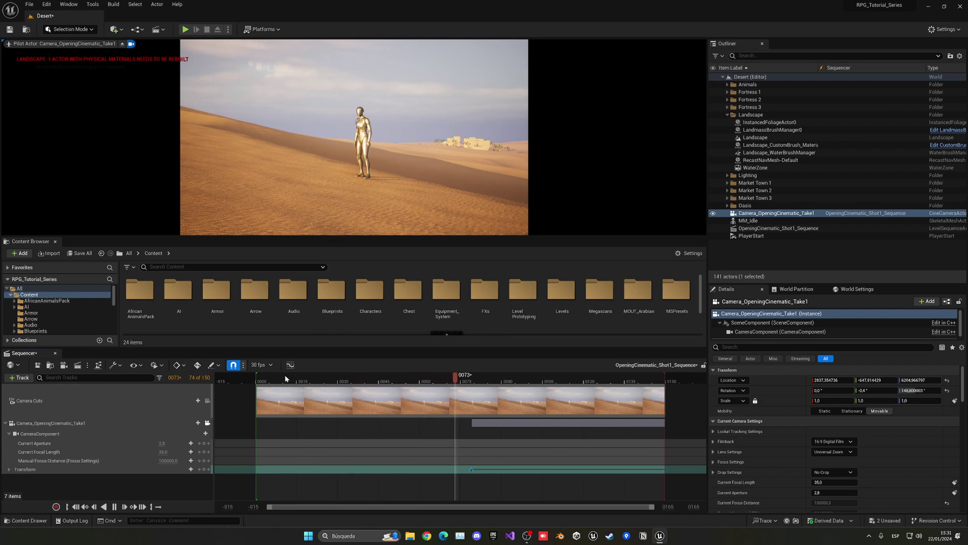
pyautogui.hotkey('ctrl', 'z')
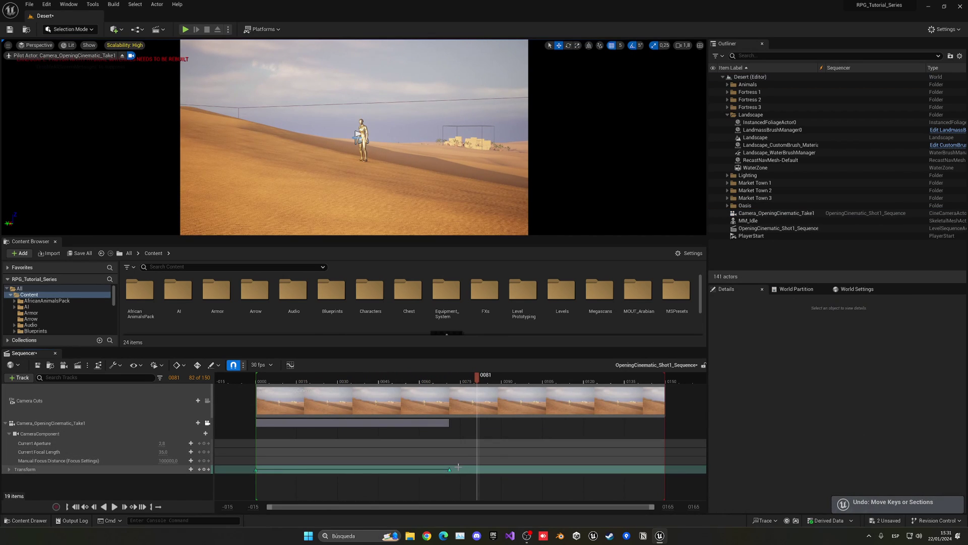
# Move only the frame 71 transform key to the sequence end at frame 150, preview the slower pull-back, and save
pyautogui.moveTo(448, 469); pyautogui.dragTo(665, 468)
pyautogui.click(274, 381)
pyautogui.press('space')
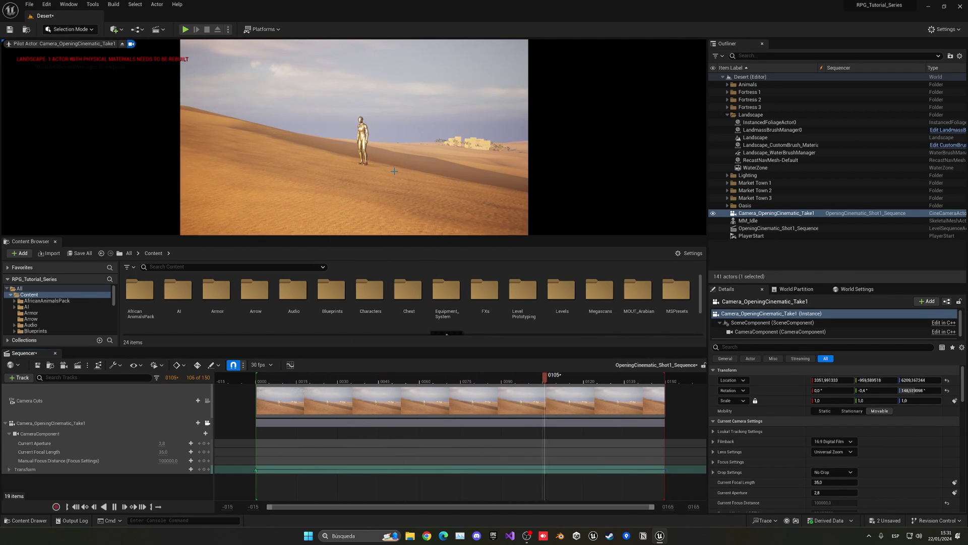
pyautogui.press('space')
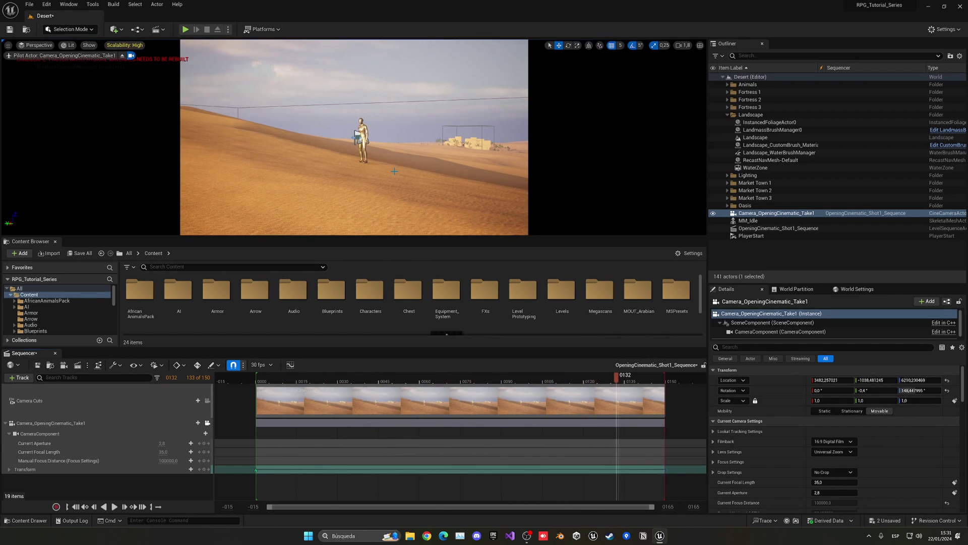
pyautogui.hotkey('ctrl', 's')
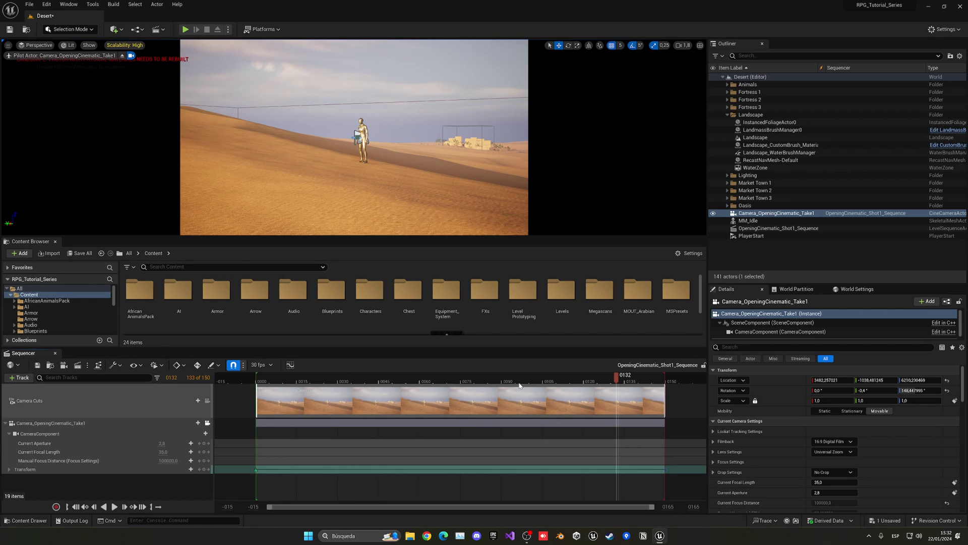
# Stop piloting Camera_OpeningCinematic_Take1 and close the Sequencer
pyautogui.click(776, 242)
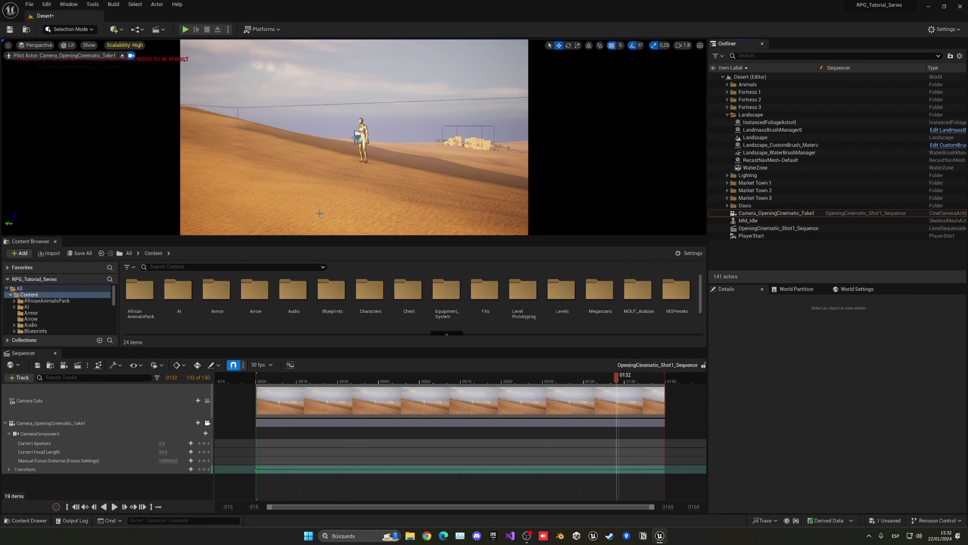
pyautogui.click(751, 213)
pyautogui.rightClick(754, 214)
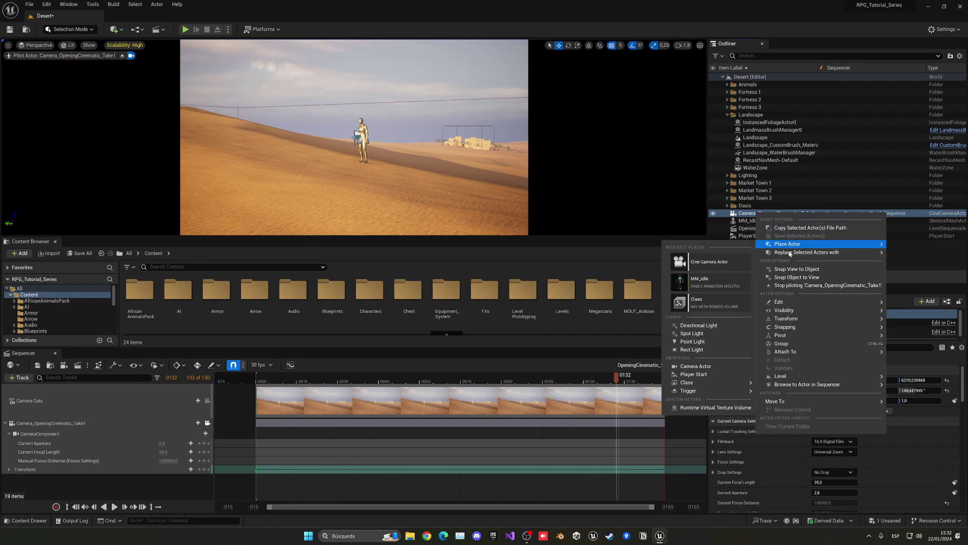
pyautogui.click(794, 285)
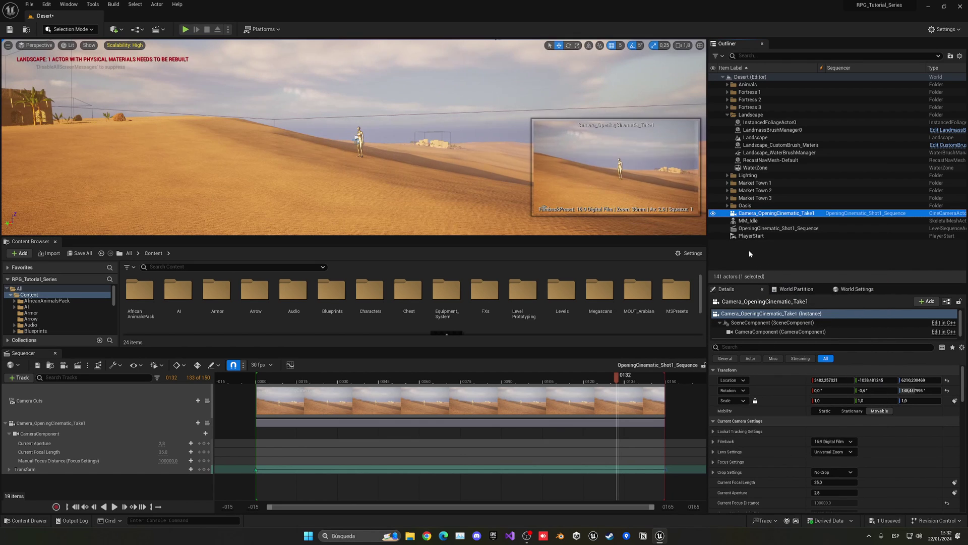
pyautogui.click(514, 42)
pyautogui.press('w')
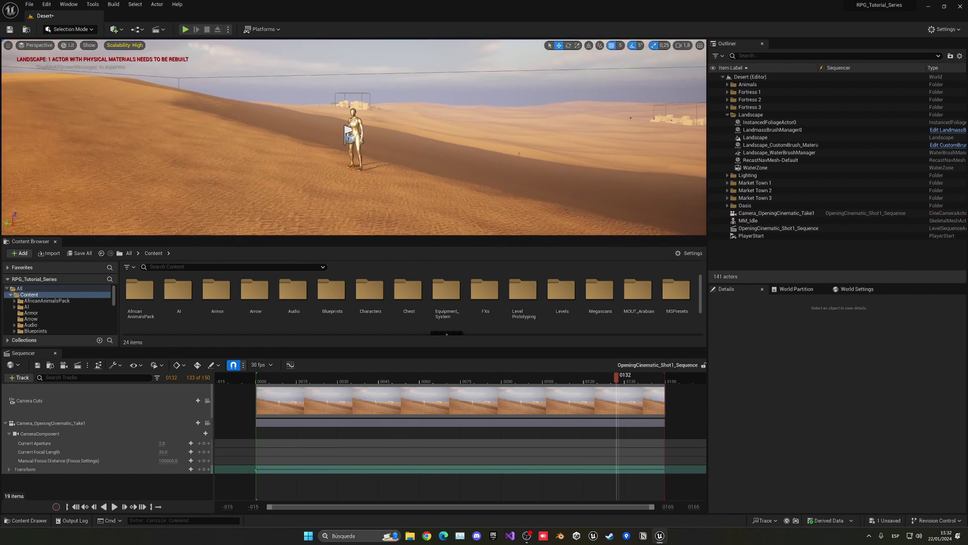
pyautogui.press('s')
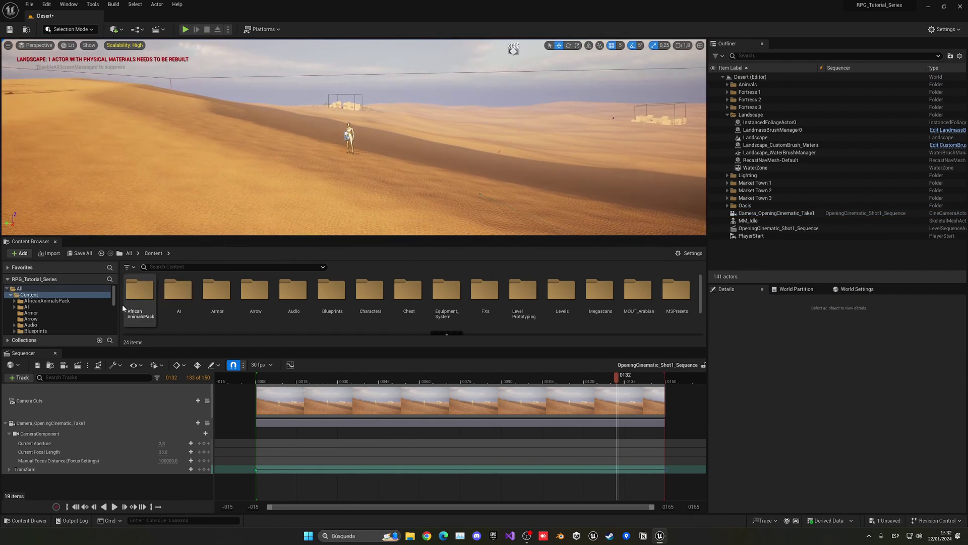
pyautogui.click(55, 353)
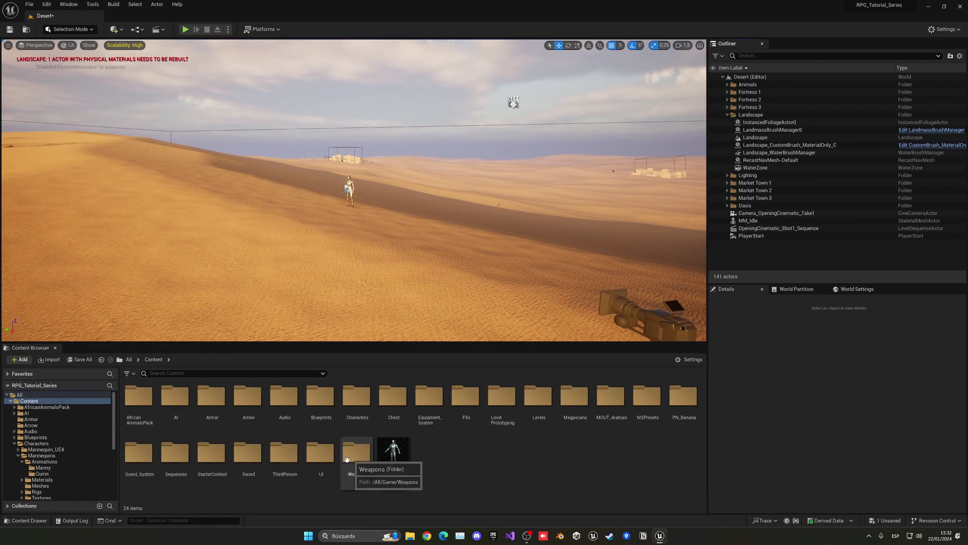
# Add a new level sequence named OpeningCinematic_Take2_Sequence in the Sequences/OpeningCinematic folder
pyautogui.click(156, 29)
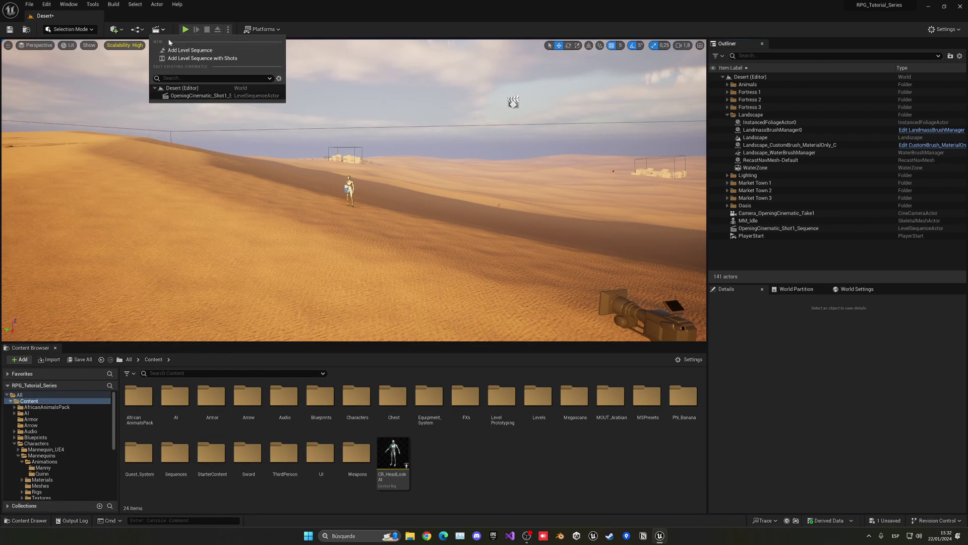
pyautogui.click(192, 54)
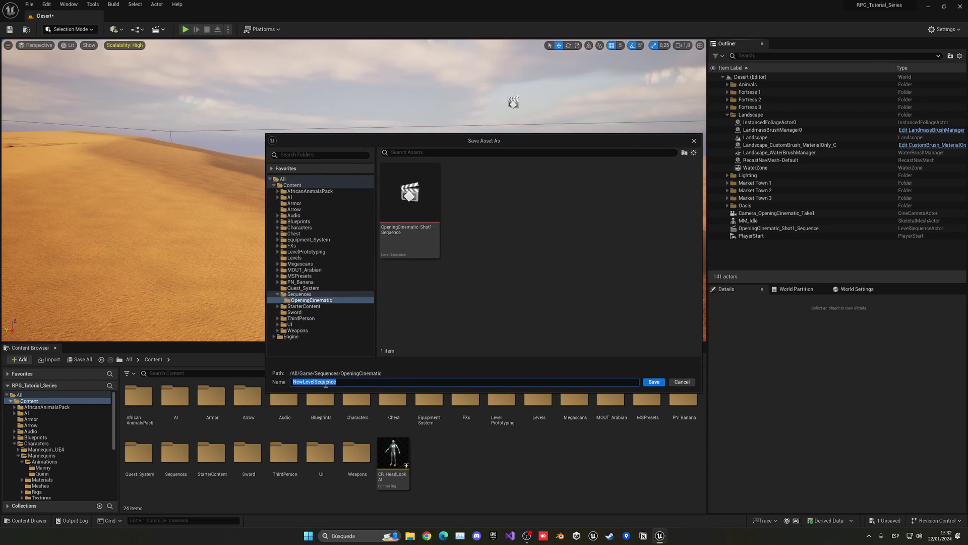
pyautogui.click(312, 382)
pyautogui.moveTo(315, 381); pyautogui.dragTo(262, 382)
pyautogui.write('OpeningCinematic_Take2_')
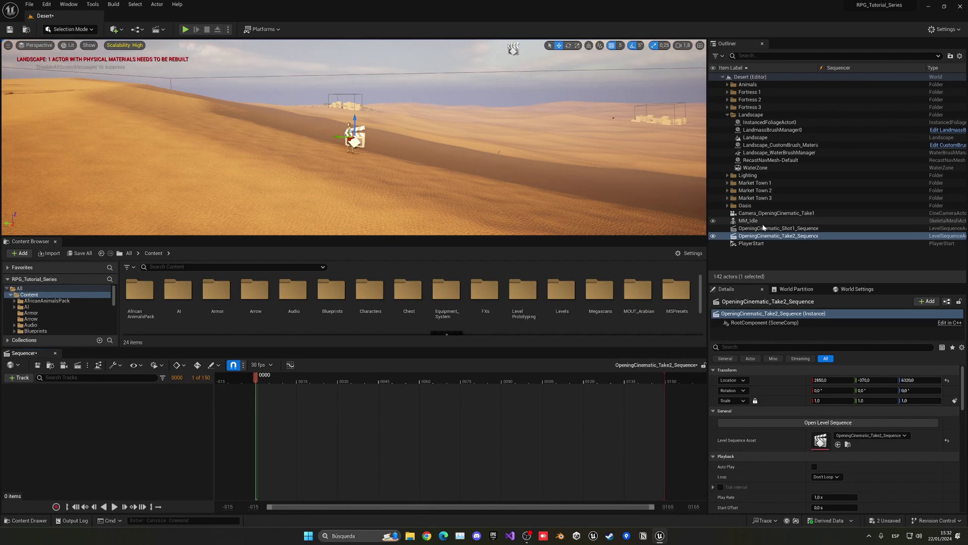
# Duplicate Camera_OpeningCinematic_Take1 and add the copy as a track in OpeningCinematic_Take2_Sequence
pyautogui.click(771, 213)
pyautogui.hotkey('ctrl', 'd')
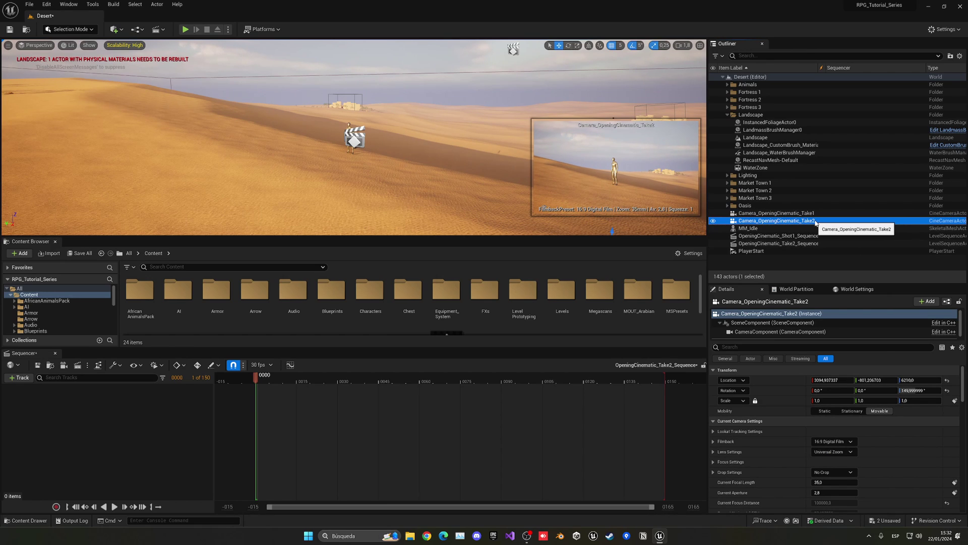
pyautogui.moveTo(404, 142); pyautogui.dragTo(459, 141, button='right')
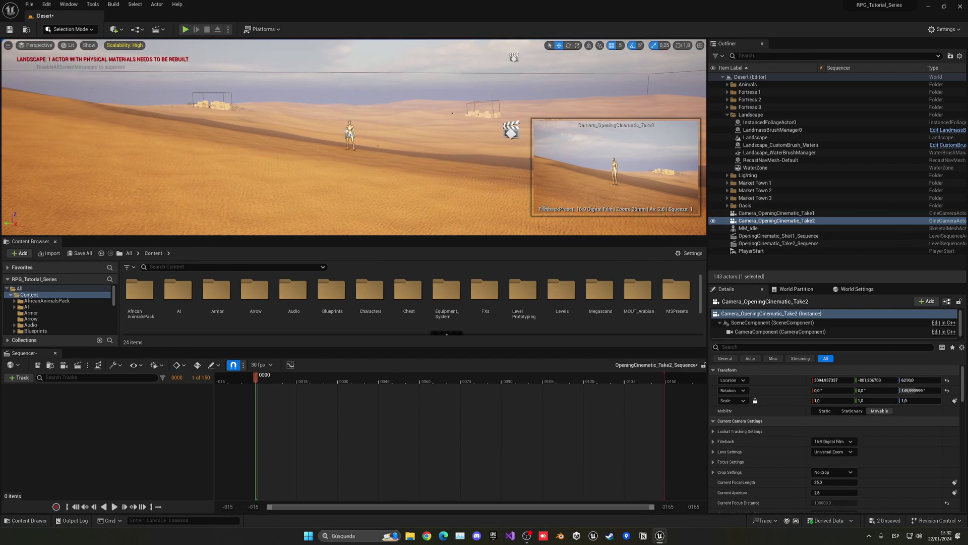
pyautogui.moveTo(765, 225); pyautogui.dragTo(772, 224)
pyautogui.moveTo(279, 422); pyautogui.dragTo(182, 418)
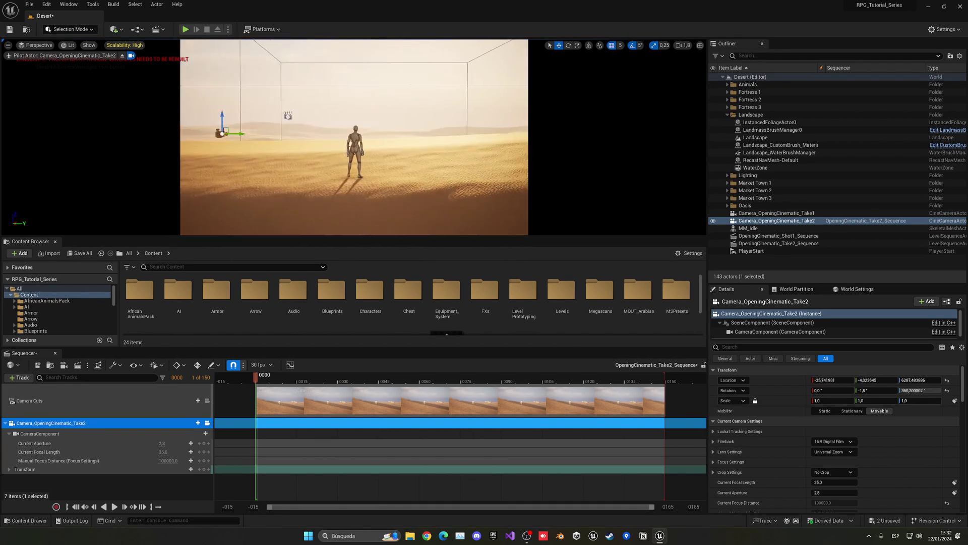
# Animate Camera_OpeningCinematic_Take2 rising behind the mannequin with transform keys at frame 0 and frame 95, and preview the motion
pyautogui.moveTo(354, 137); pyautogui.dragTo(378, 170, button='right')
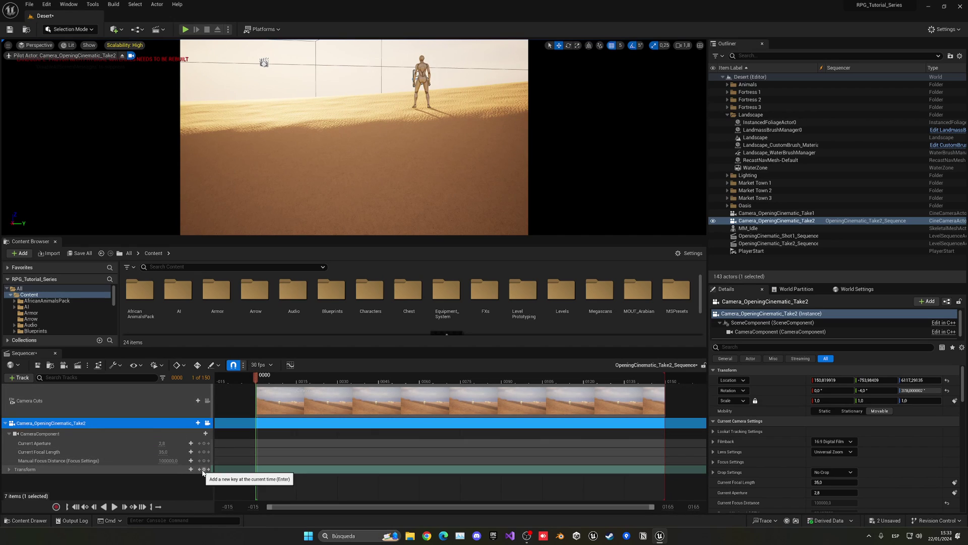
pyautogui.click(203, 470)
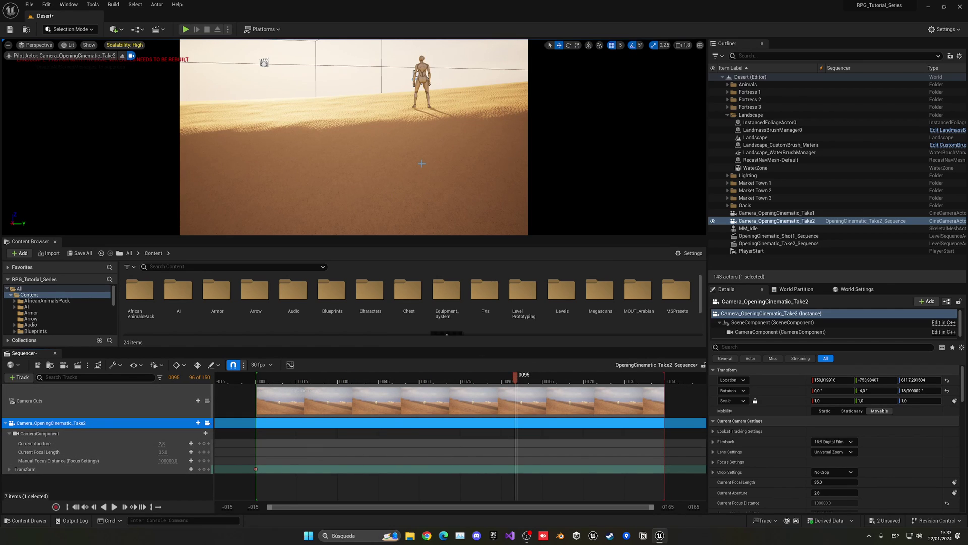
pyautogui.moveTo(264, 62); pyautogui.dragTo(265, 166, button='middle')
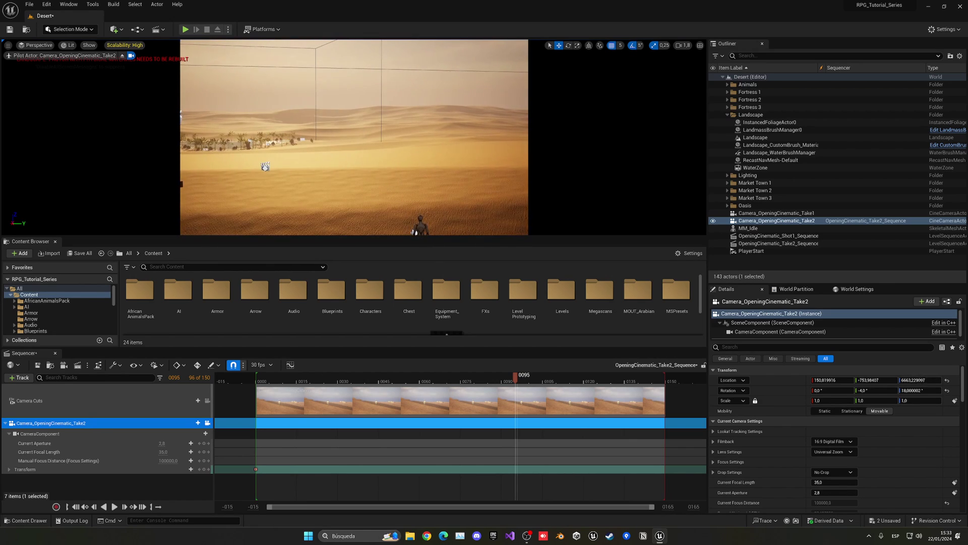
pyautogui.click(204, 469)
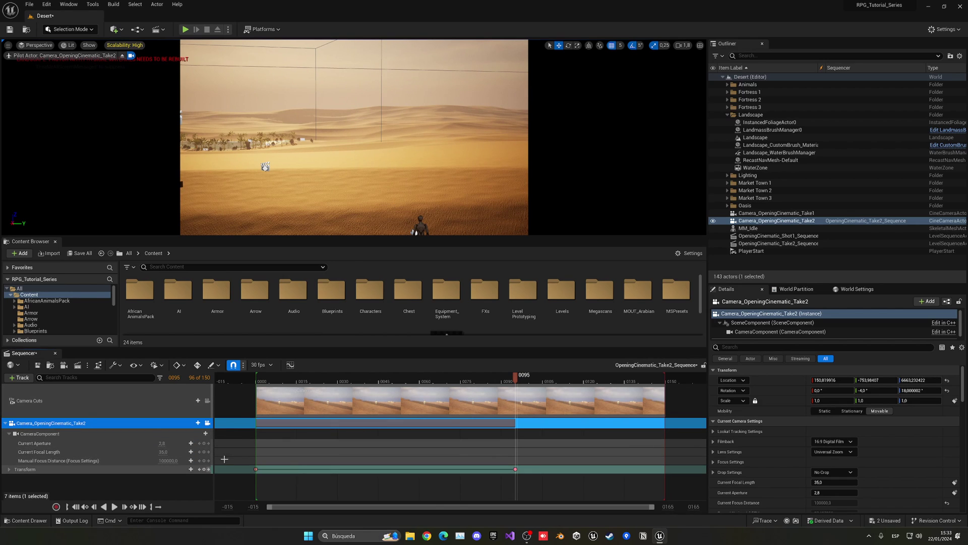
pyautogui.click(257, 381)
pyautogui.press('space')
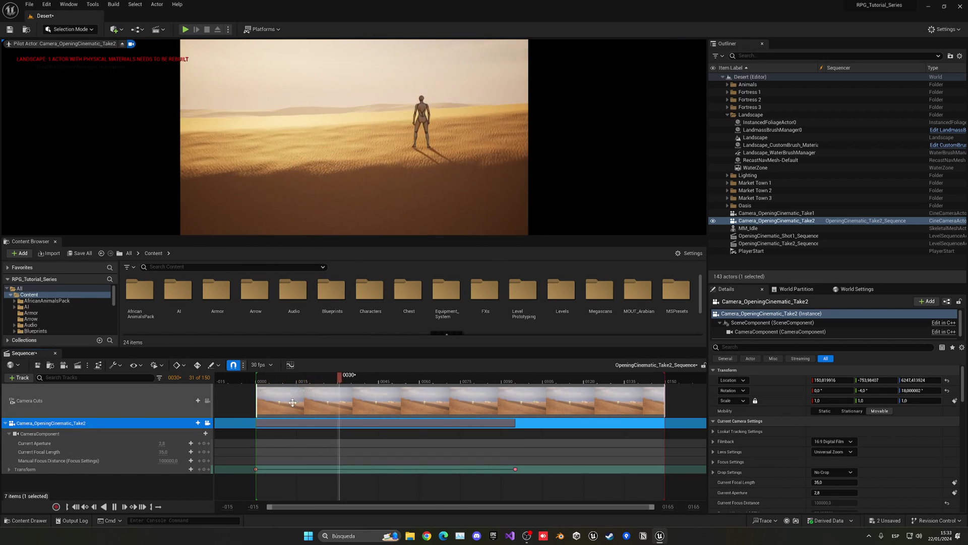
pyautogui.press('space')
# Set both Take2 transform keys to Linear interpolation and move the frame 95 key to frame 150
pyautogui.moveTo(240, 460); pyautogui.dragTo(296, 481)
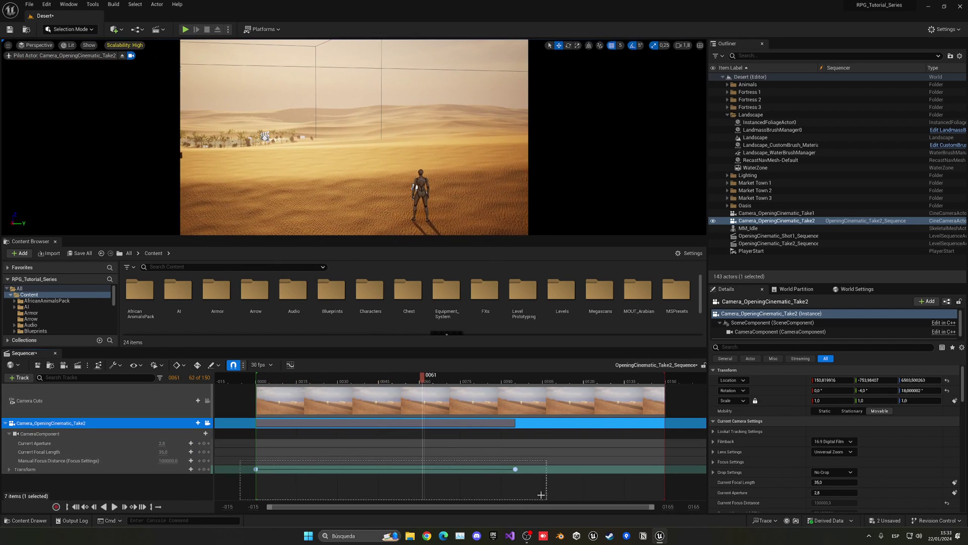
pyautogui.rightClick(515, 470)
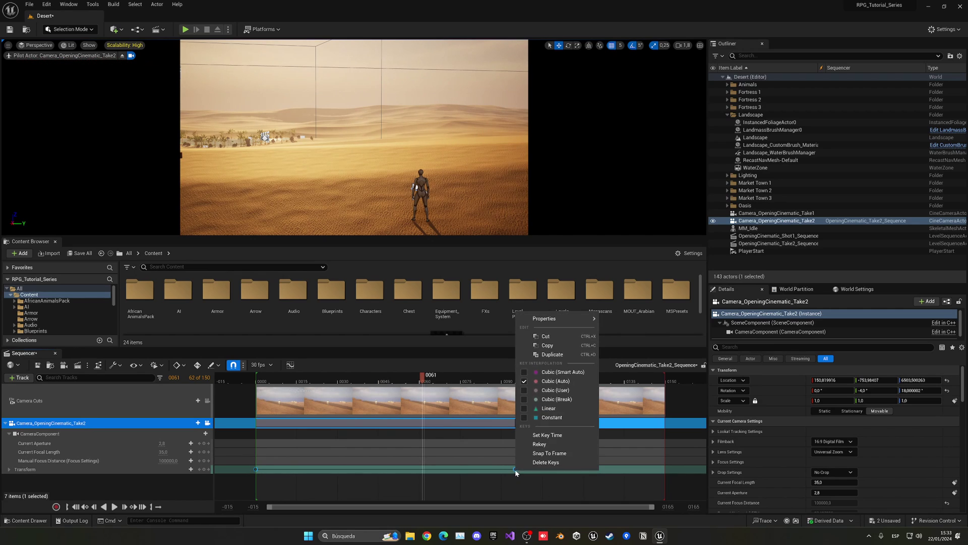
pyautogui.click(522, 409)
pyautogui.moveTo(515, 471); pyautogui.dragTo(668, 473)
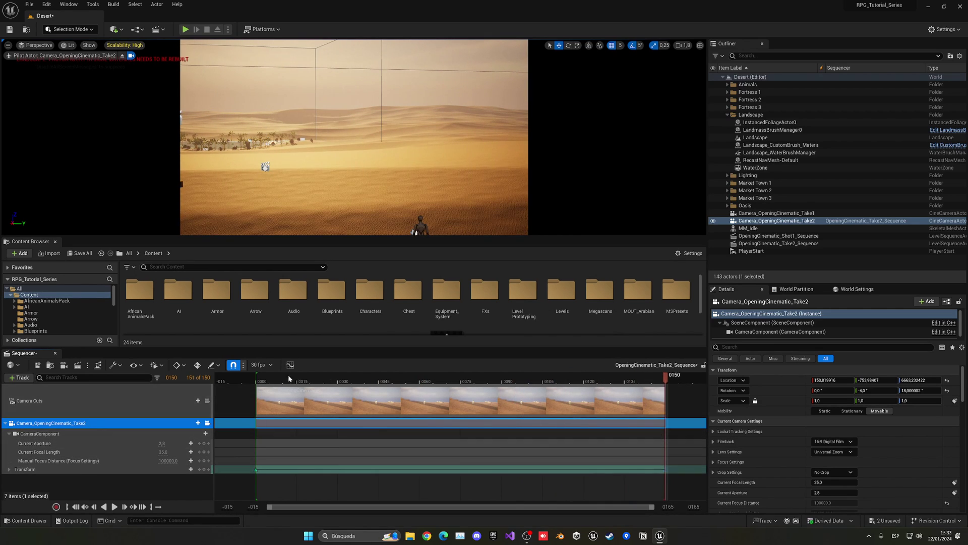
# Preview the Take2 camera rise from frame 0 and save everything
pyautogui.click(257, 383)
pyautogui.press('space')
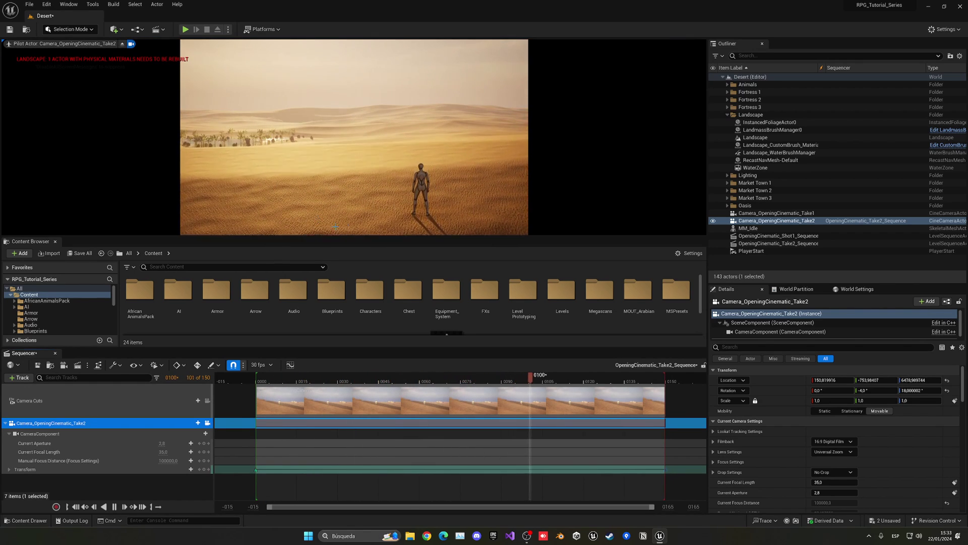
pyautogui.press('space')
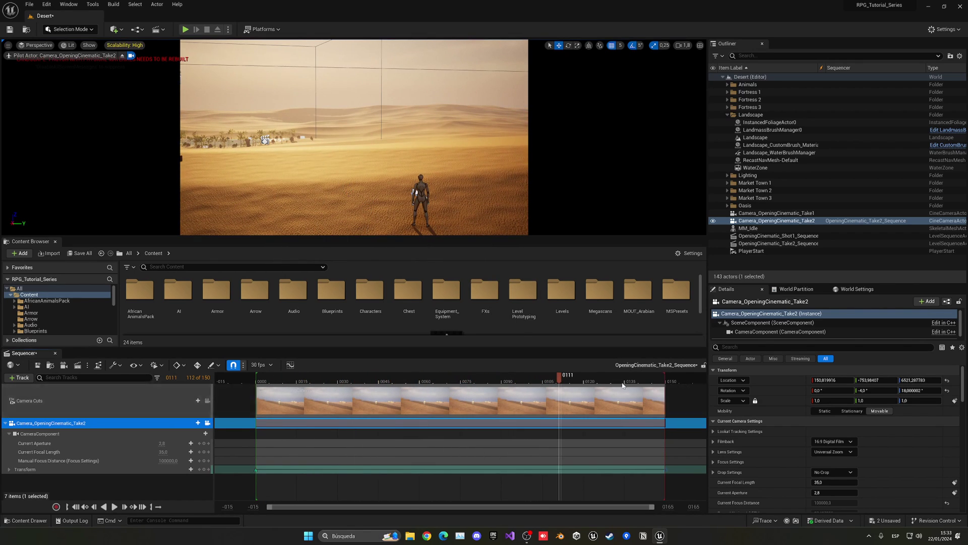
pyautogui.hotkey('ctrl', 's')
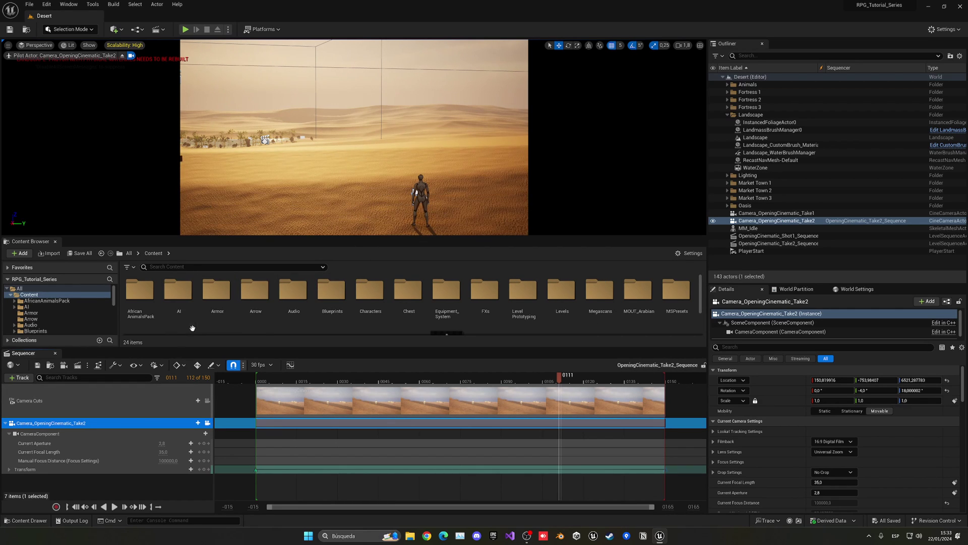
# Close the Sequencer, stop piloting Camera_OpeningCinematic_Take2 and clear the selection
pyautogui.click(55, 353)
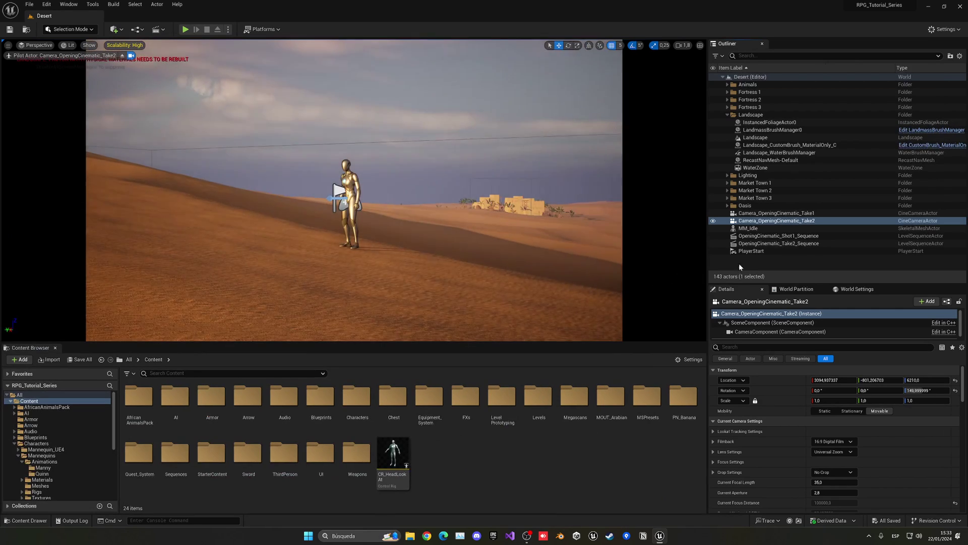
pyautogui.rightClick(759, 221)
pyautogui.click(770, 293)
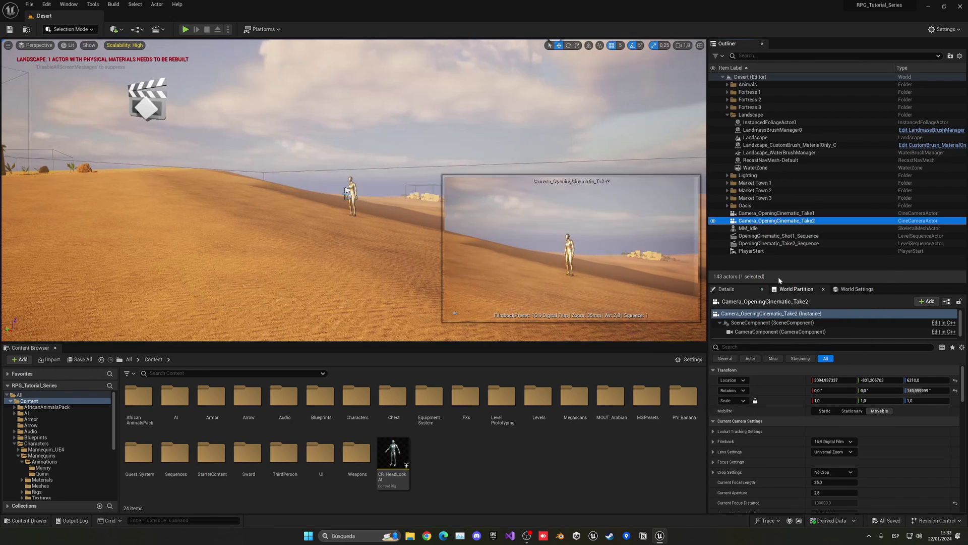
pyautogui.click(762, 263)
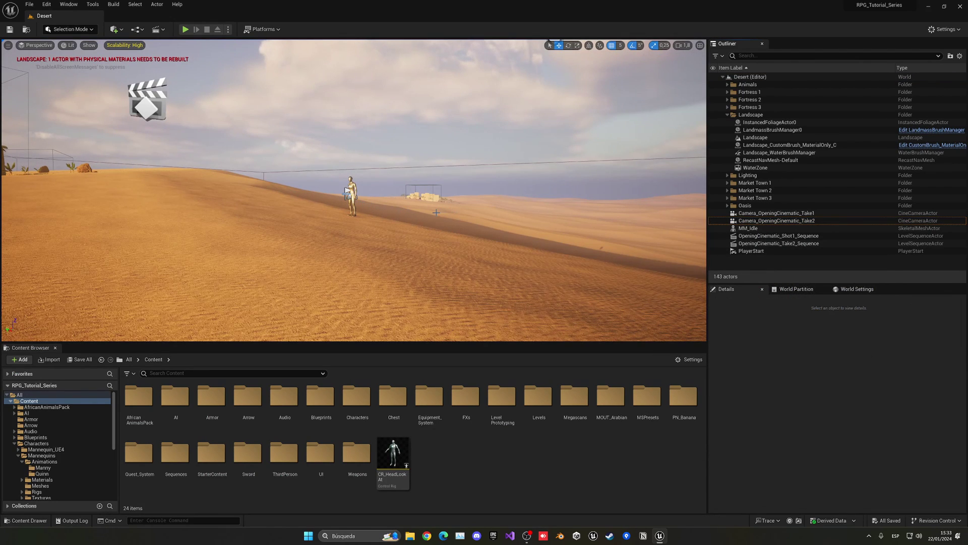
# Add a new level sequence named OpeningCinematic_Take3_Sequence in the Sequences/OpeningCinematic folder
pyautogui.moveTo(436, 212); pyautogui.dragTo(353, 194, button='right')
pyautogui.press('w')
pyautogui.press('e')
pyautogui.press('s')
pyautogui.moveTo(181, 191); pyautogui.dragTo(192, 190, button='right')
pyautogui.click(159, 32)
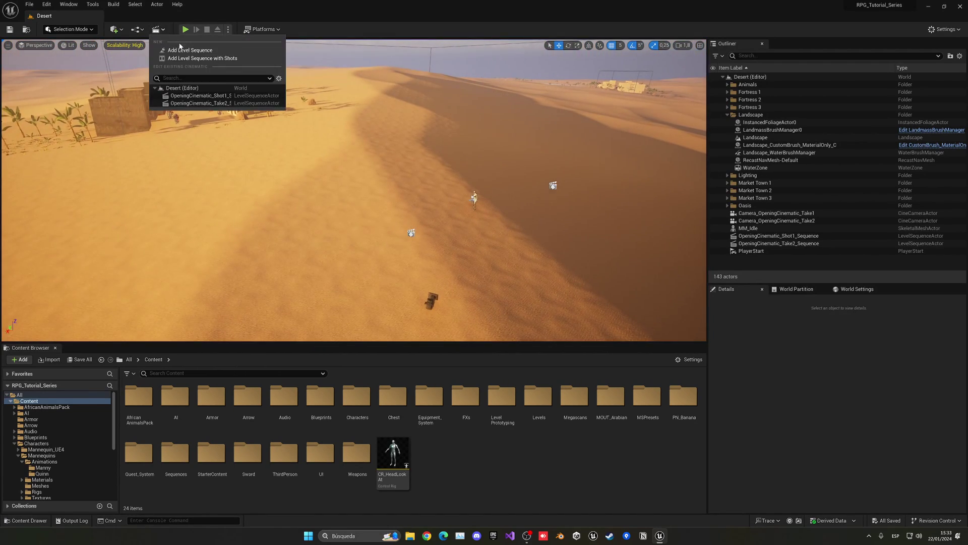
pyautogui.click(182, 51)
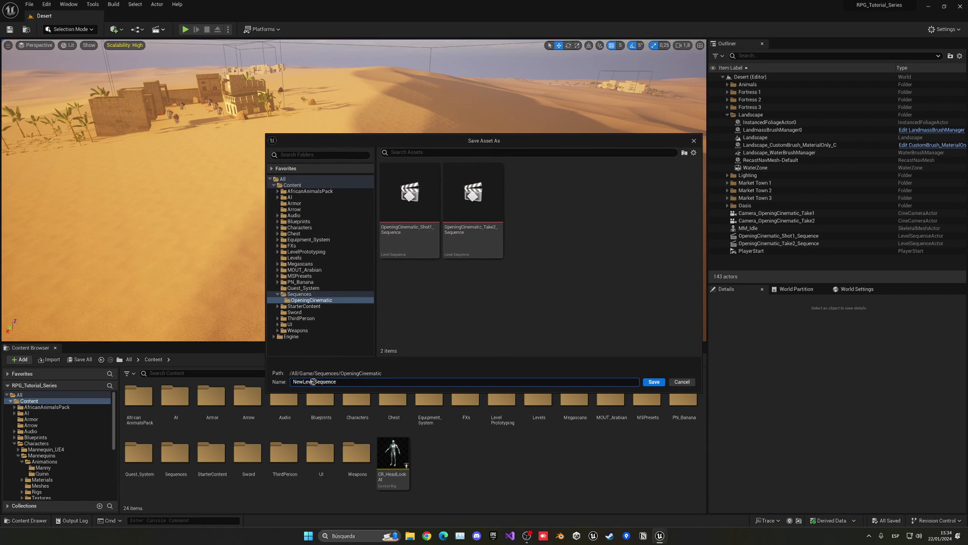
pyautogui.write('OpeningCinme')
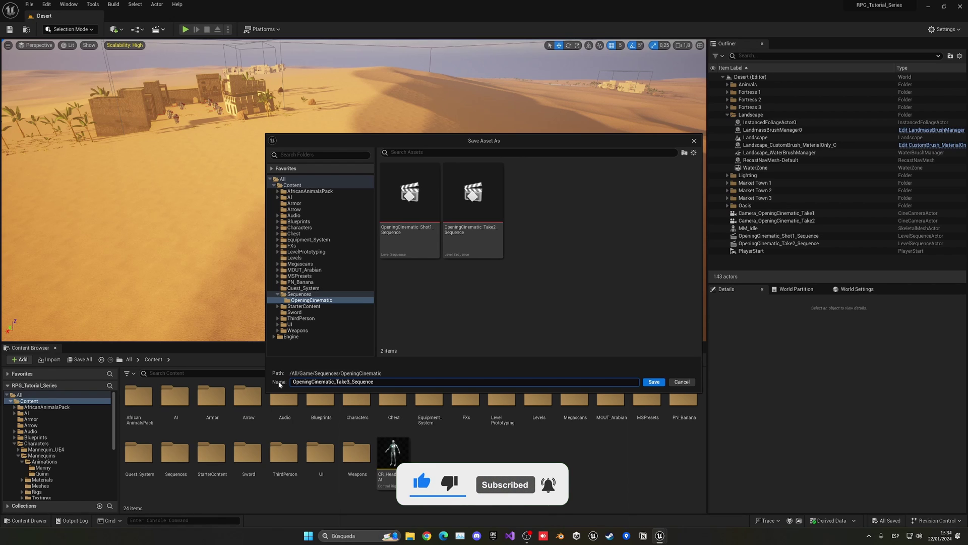
pyautogui.press('Return')
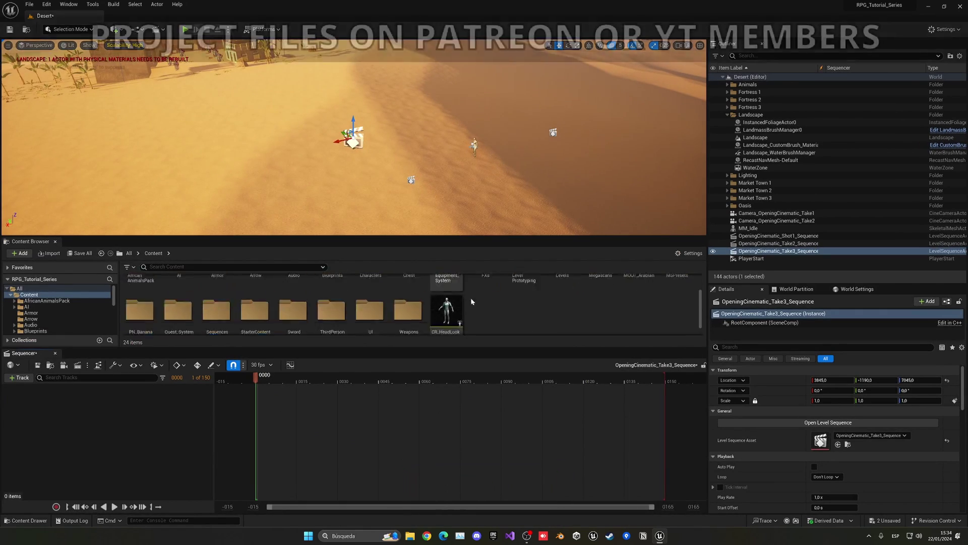
# Duplicate Camera_OpeningCinematic_Take2 and add the copy as a track in OpeningCinematic_Take3_Sequence
pyautogui.scroll(1, 169, 305)
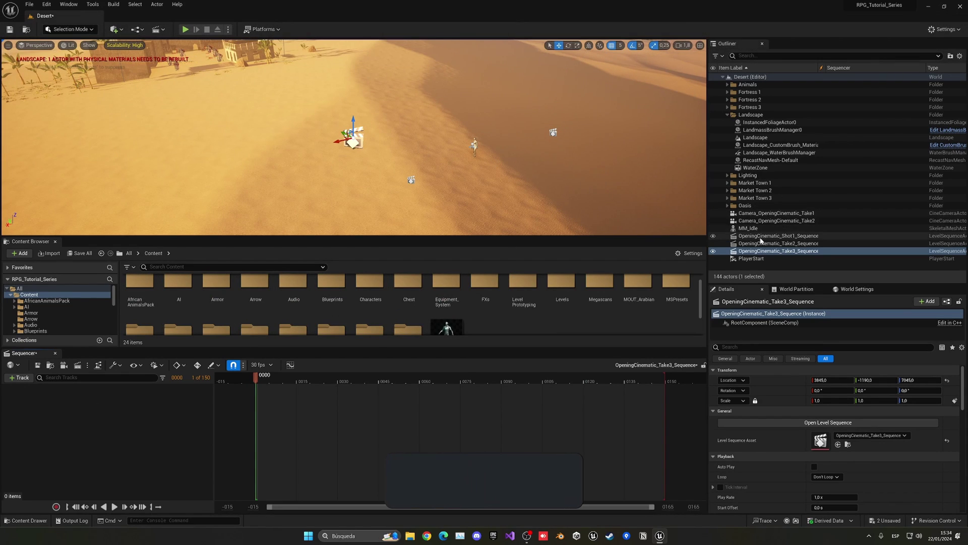
pyautogui.click(770, 222)
pyautogui.hotkey('ctrl', 'd')
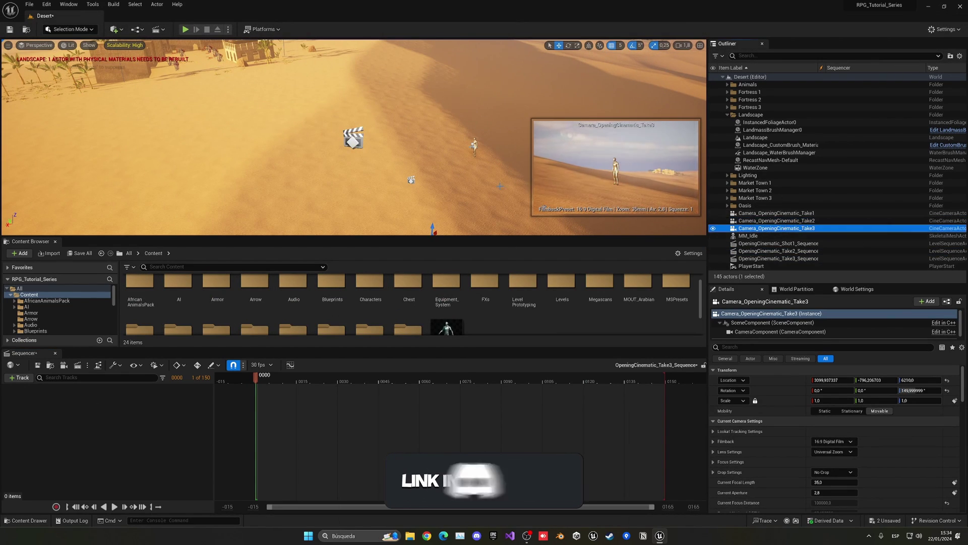
pyautogui.moveTo(749, 228); pyautogui.dragTo(749, 247)
pyautogui.moveTo(198, 436); pyautogui.dragTo(169, 426)
# Key the Take3 camera's transform at frame 0 facing the oasis and at frame 52 overlooking the mud-brick buildings
pyautogui.moveTo(354, 136); pyautogui.dragTo(333, 164, button='right')
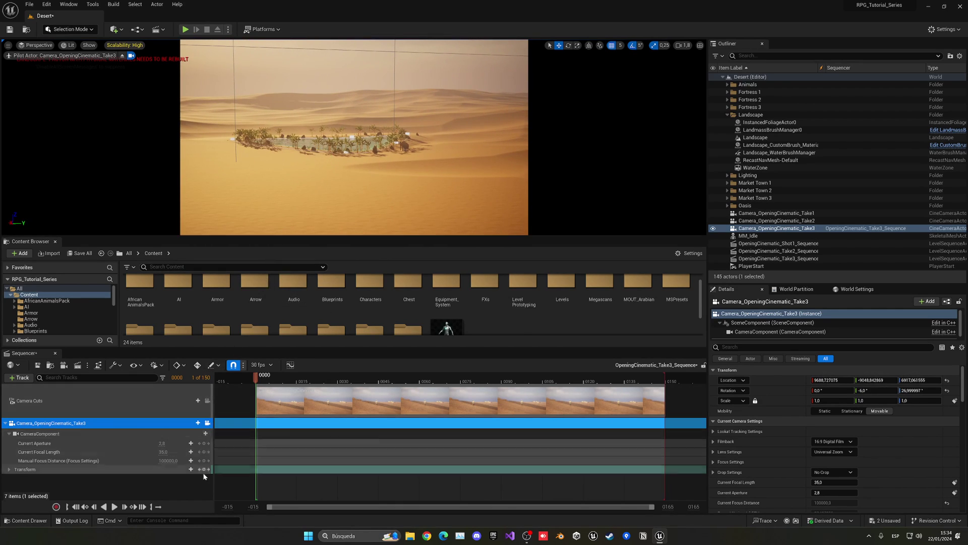
pyautogui.click(204, 470)
pyautogui.click(402, 375)
pyautogui.press('d')
pyautogui.moveTo(409, 201)
pyautogui.mouseDown(button='right')
pyautogui.moveTo(464, 196)
pyautogui.moveTo(409, 202)
pyautogui.mouseUp(button='right')
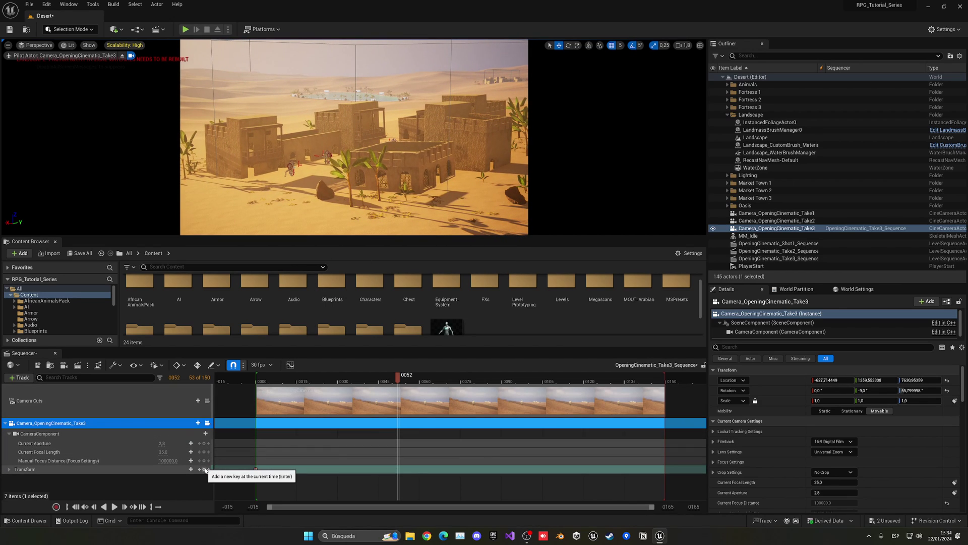
pyautogui.click(205, 470)
pyautogui.press('d')
pyautogui.moveTo(339, 175); pyautogui.dragTo(339, 175, button='right')
pyautogui.moveTo(409, 201); pyautogui.dragTo(409, 201, button='right')
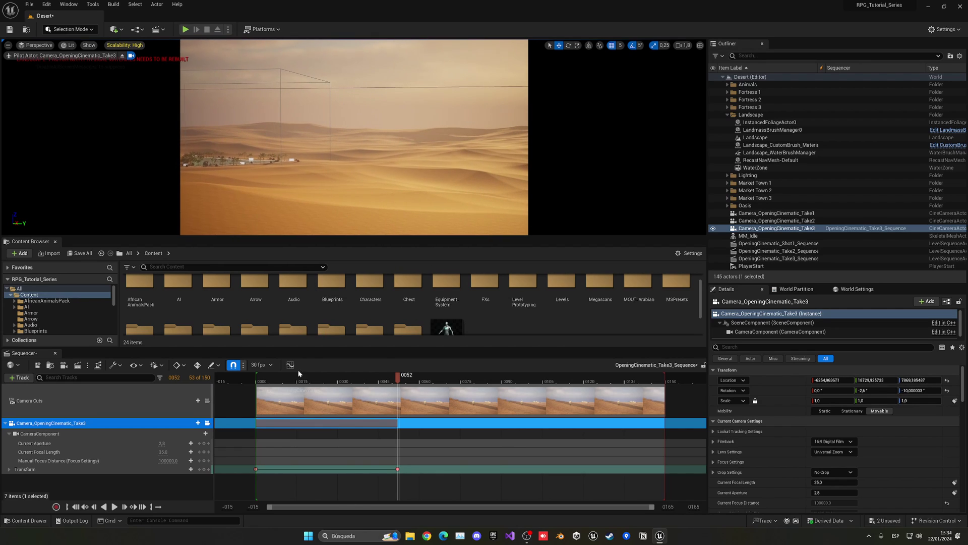
# At frame 95, move the Take3 camera to a view over the open dunes and add a transform key
pyautogui.click(516, 380)
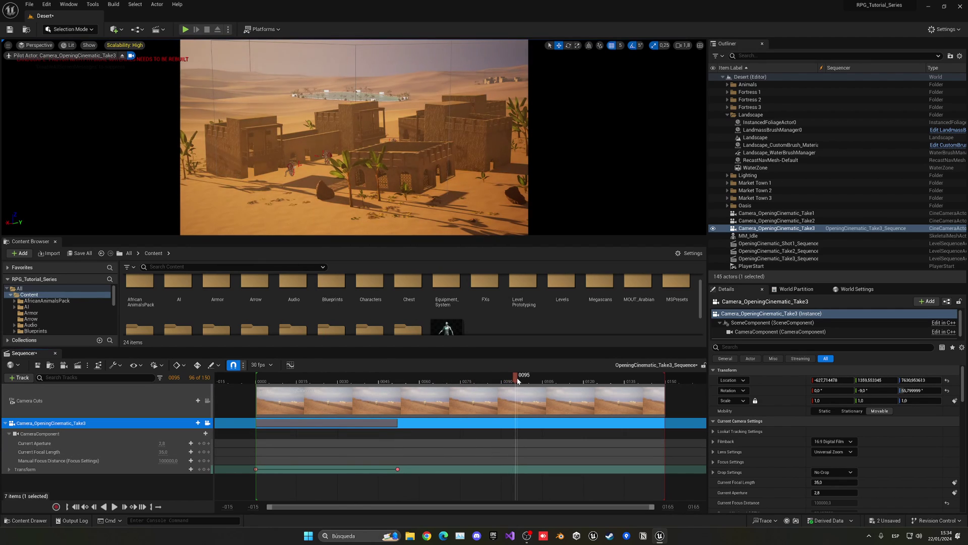
pyautogui.press('d')
pyautogui.moveTo(444, 202); pyautogui.dragTo(449, 202, button='right')
pyautogui.press('e')
pyautogui.press('d')
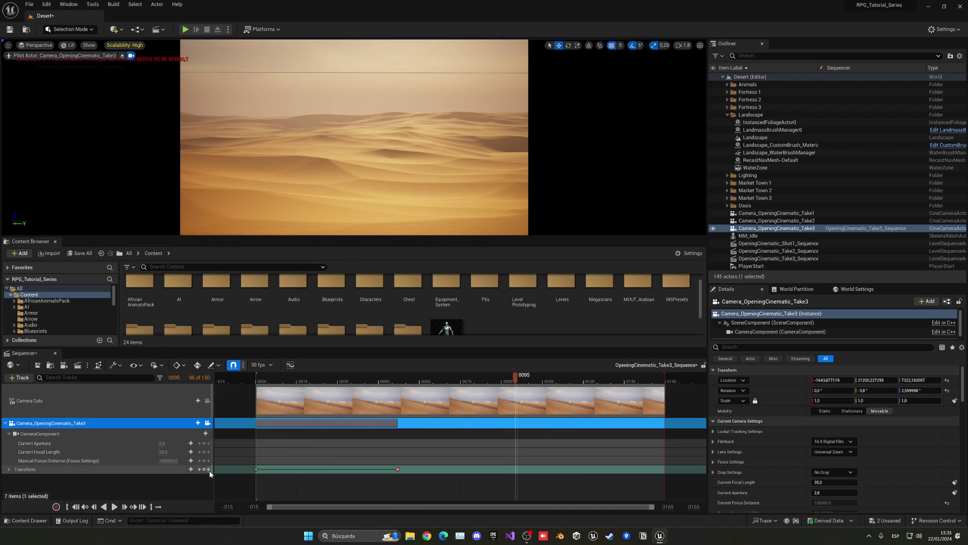
pyautogui.click(203, 469)
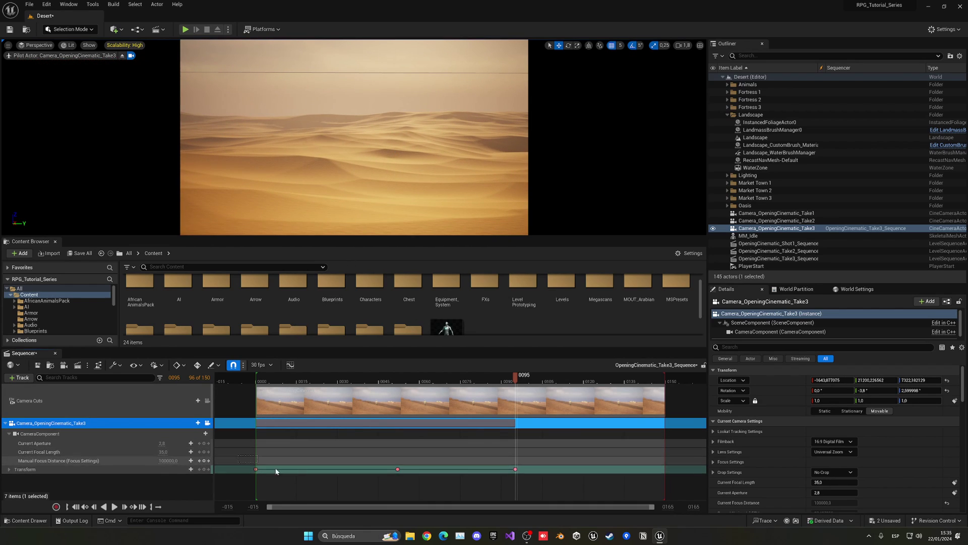
# Make the Take3 transform keys Linear, then move the last key to frame 150 and the middle key to about frame 85
pyautogui.rightClick(397, 469)
pyautogui.click(392, 479)
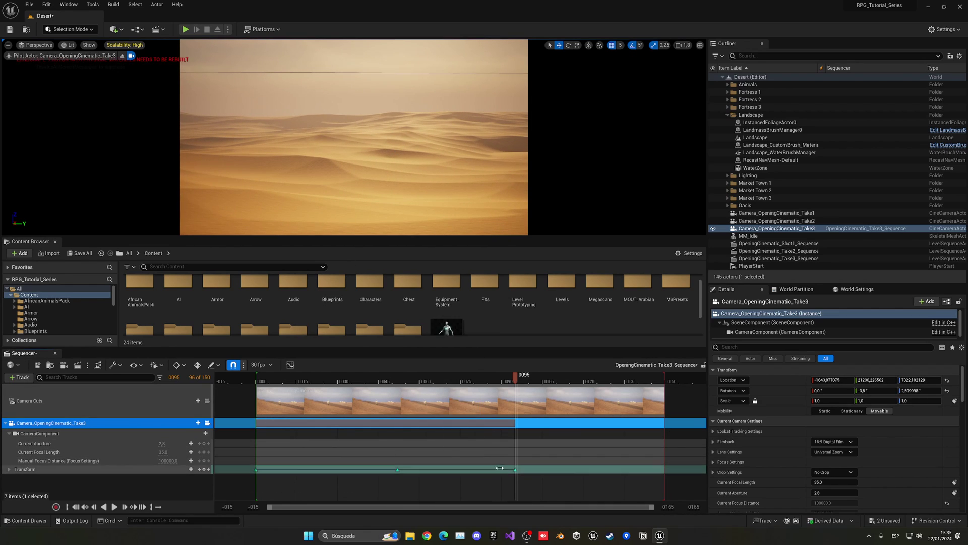
pyautogui.moveTo(514, 469); pyautogui.dragTo(664, 472)
pyautogui.moveTo(398, 469); pyautogui.dragTo(487, 470)
# Preview the Take3 camera flight from frame 0 and save everything
pyautogui.click(257, 379)
pyautogui.press('space')
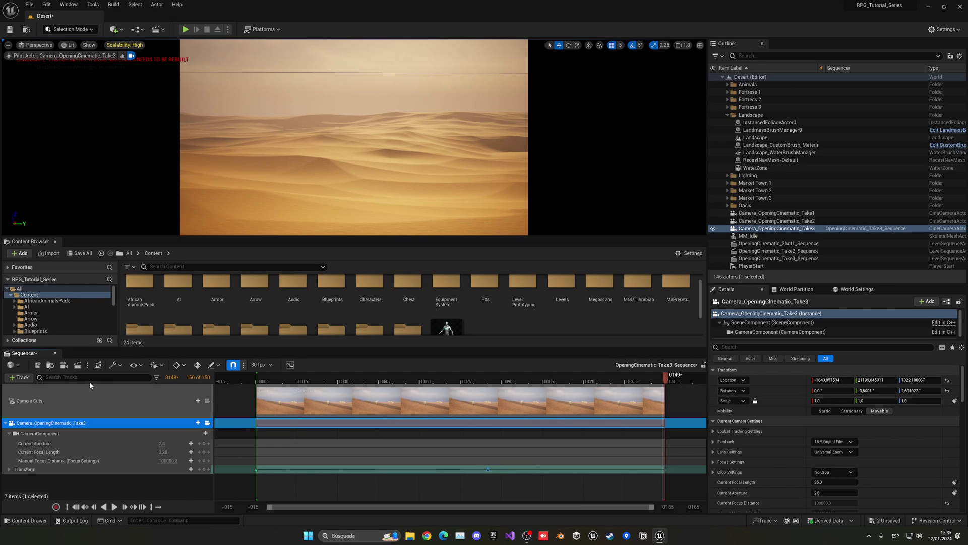
pyautogui.hotkey('ctrl', 's')
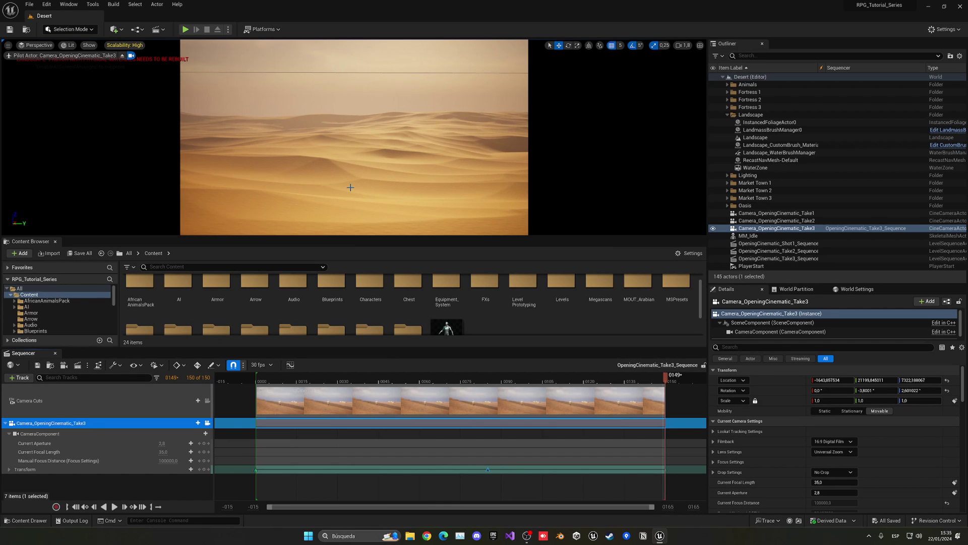
# Close the Sequencer and stop piloting Camera_OpeningCinematic_Take3
pyautogui.click(55, 353)
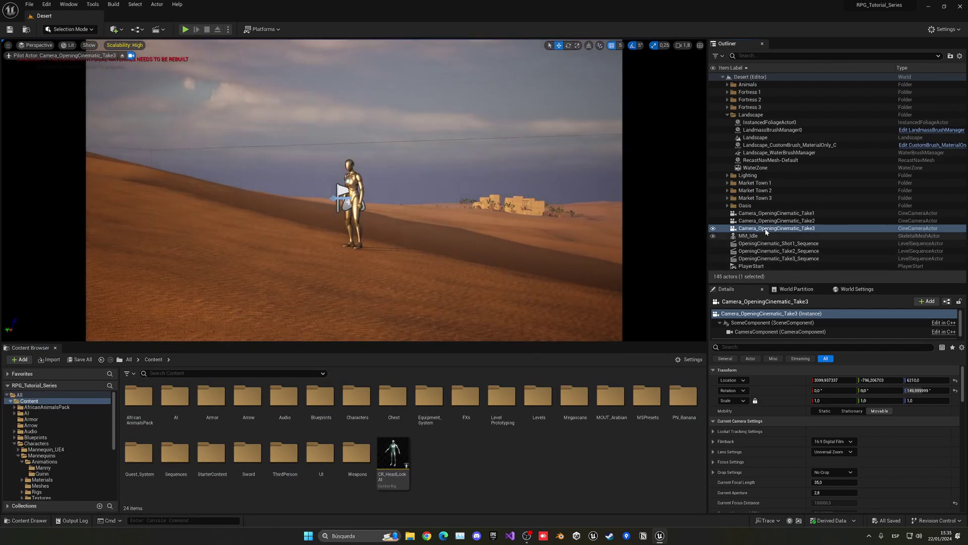
pyautogui.rightClick(767, 228)
pyautogui.click(796, 302)
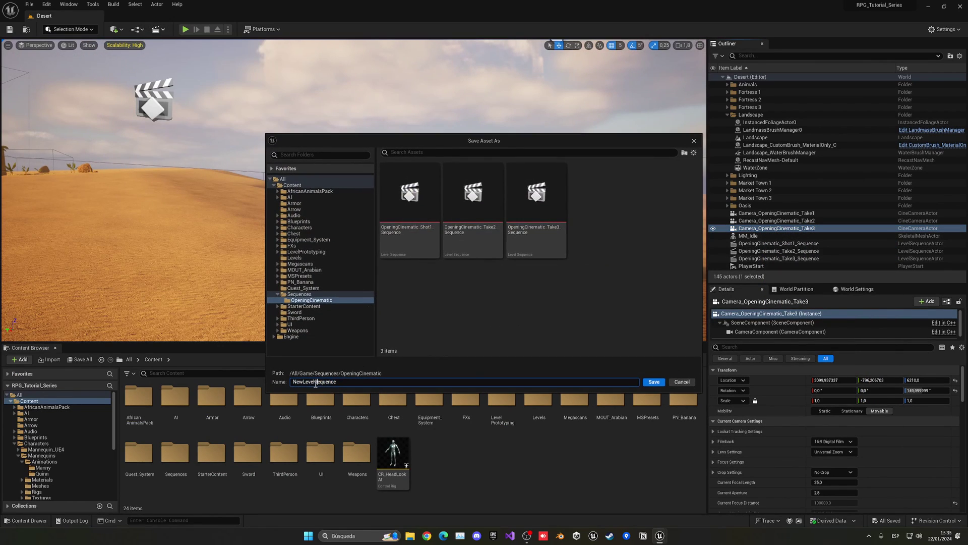
# Create the level sequence OpeningCinematic_Take4_Sequence and add a duplicate of Camera_OpeningCinematic_Take3 as its camera track
pyautogui.press('BackSpace')
pyautogui.write('OpeningCinematic_Take4_')
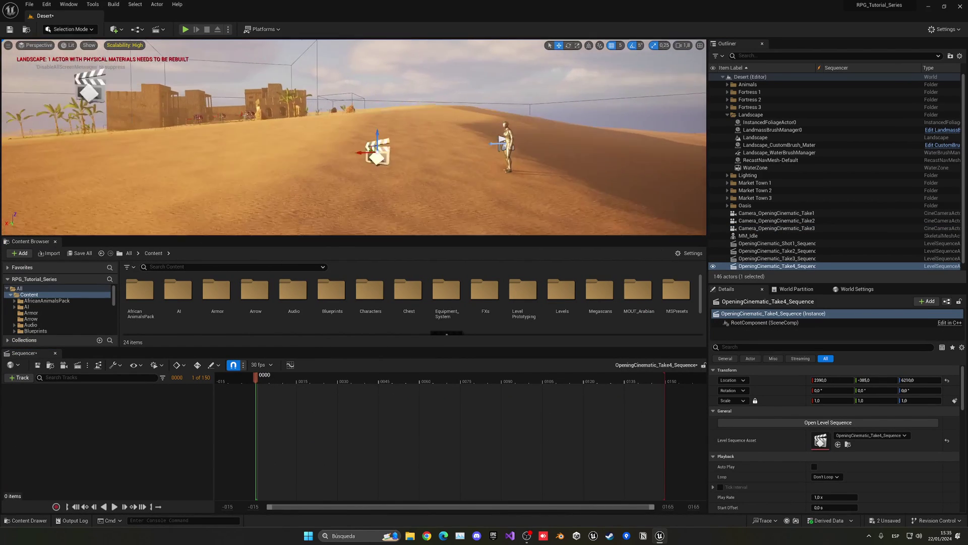
pyautogui.click(786, 228)
pyautogui.hotkey('ctrl', 'd')
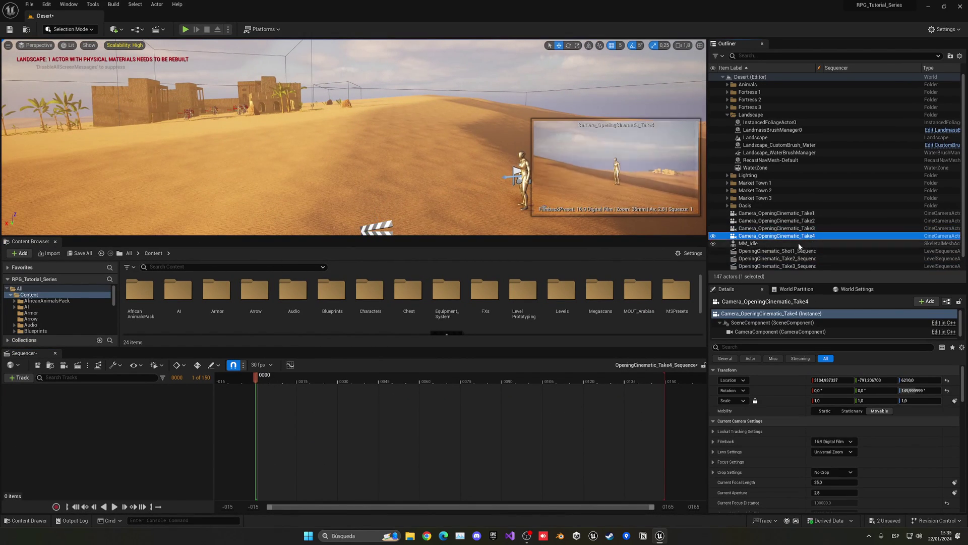
pyautogui.moveTo(91, 411); pyautogui.dragTo(93, 413)
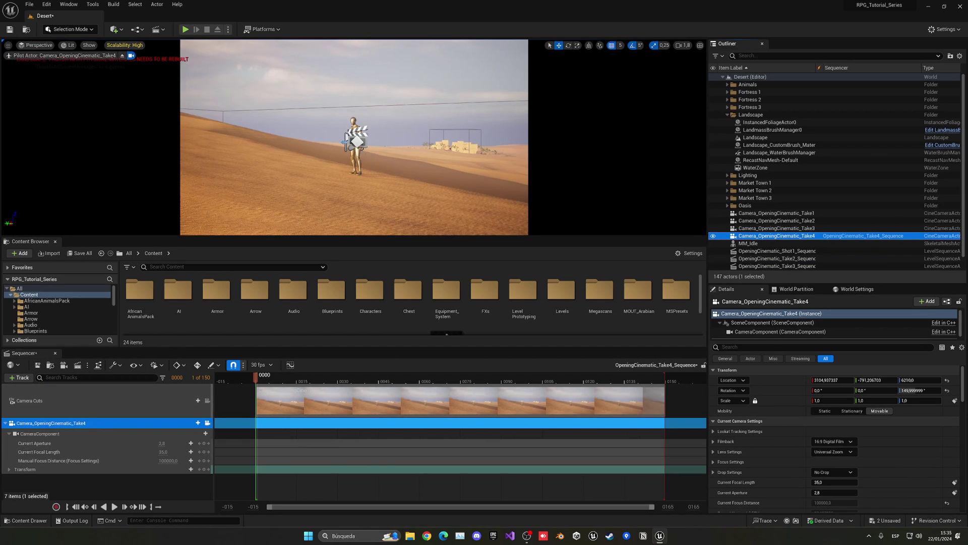
# Fly the Take4 camera to a wide view of the mannequin's back and add a Transform key at frame 0
pyautogui.press('w')
pyautogui.moveTo(351, 150)
pyautogui.mouseDown(button='right')
pyautogui.moveTo(292, 116)
pyautogui.moveTo(252, 111)
pyautogui.moveTo(353, 136)
pyautogui.mouseUp(button='right')
pyautogui.press('s')
pyautogui.scroll(-3, 265, 112)
pyautogui.scroll(-1, 353, 136)
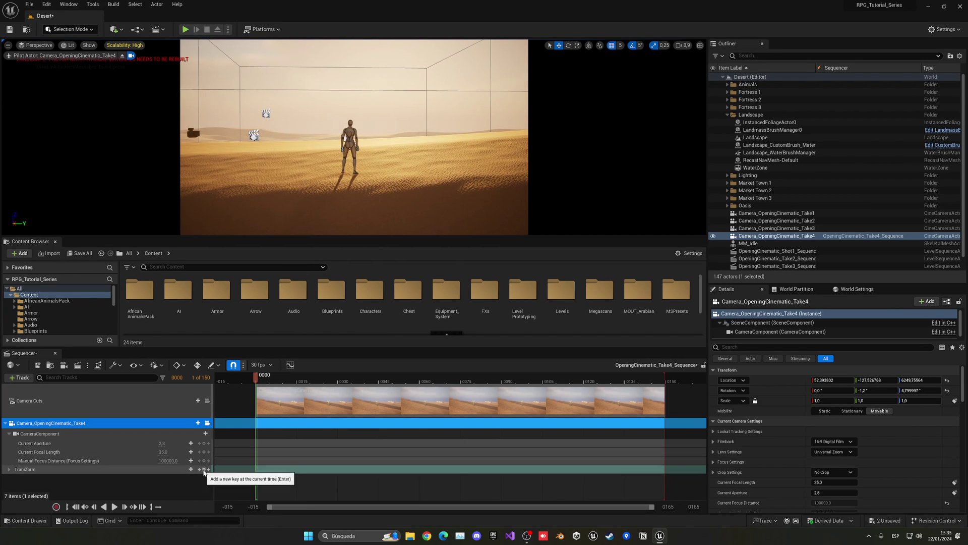
pyautogui.click(204, 469)
# Move the Take4 camera closer behind the mannequin and add a Transform key at frame 81
pyautogui.moveTo(354, 146); pyautogui.dragTo(351, 160, button='right')
pyautogui.press('w')
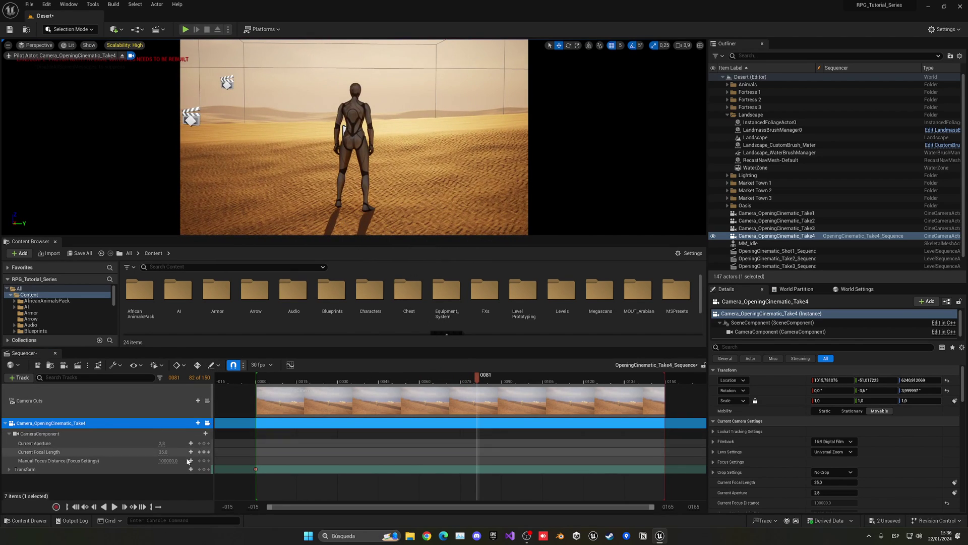
pyautogui.click(203, 469)
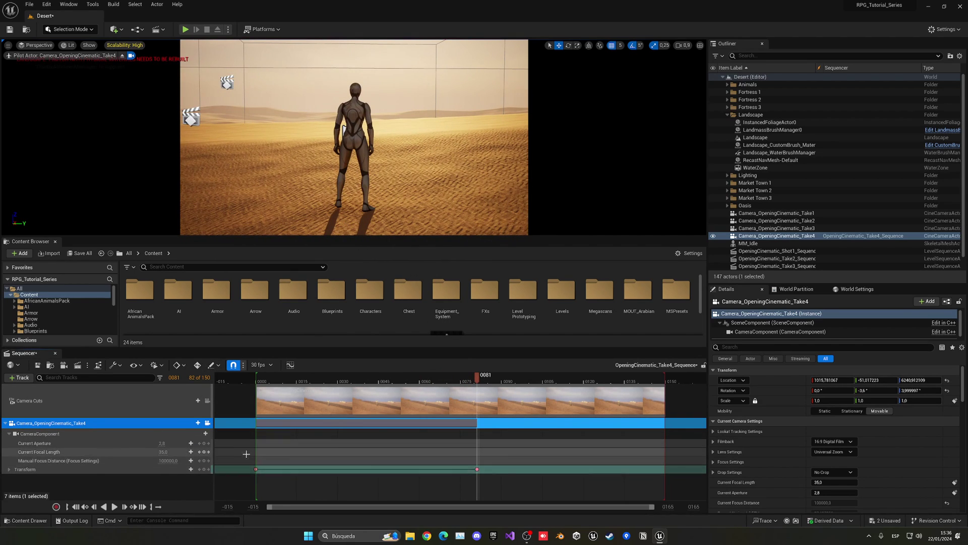
# Make the Take4 transform keys Linear and play back the camera move
pyautogui.rightClick(477, 469)
pyautogui.click(505, 416)
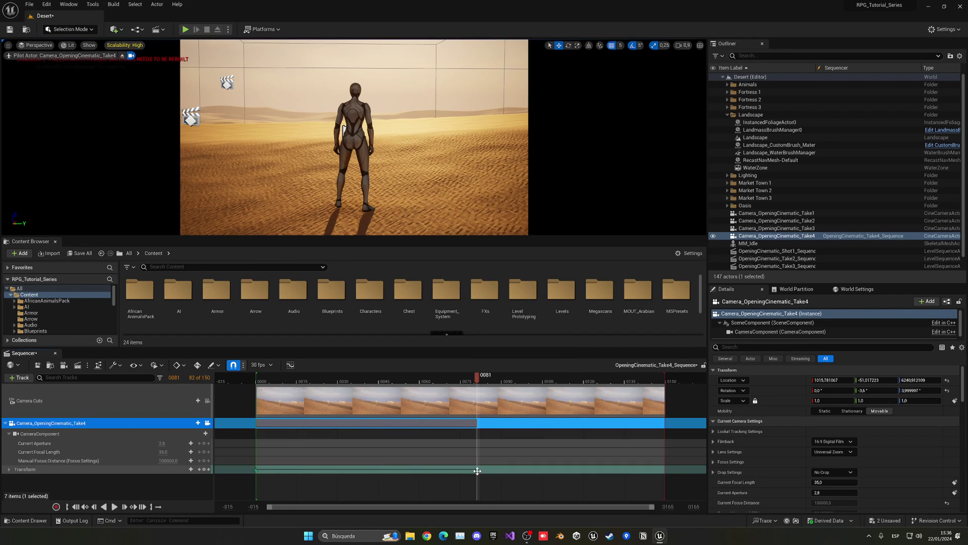
pyautogui.click(277, 379)
pyautogui.press('space')
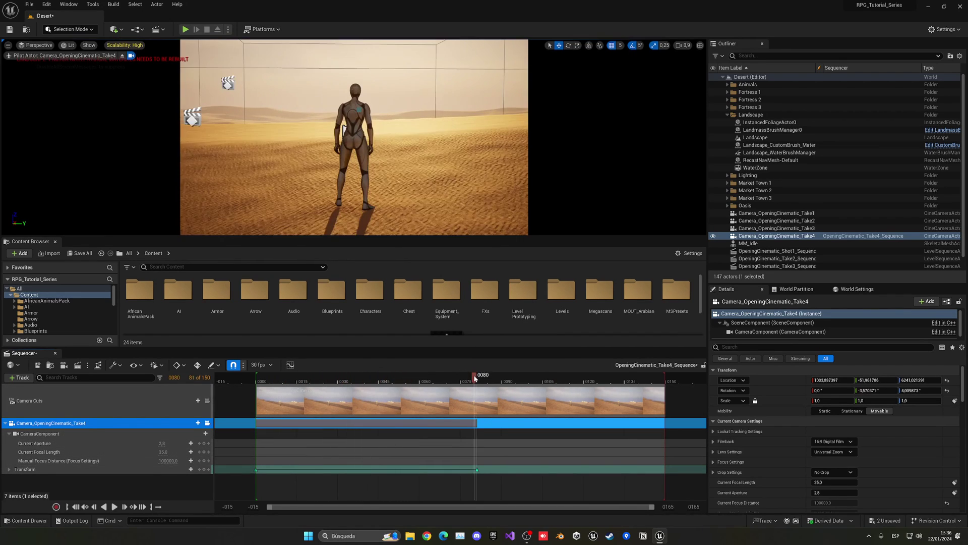
# Shorten the Take4 playback range and camera cut to end at about frame 82, then save everything
pyautogui.moveTo(663, 375); pyautogui.dragTo(482, 383)
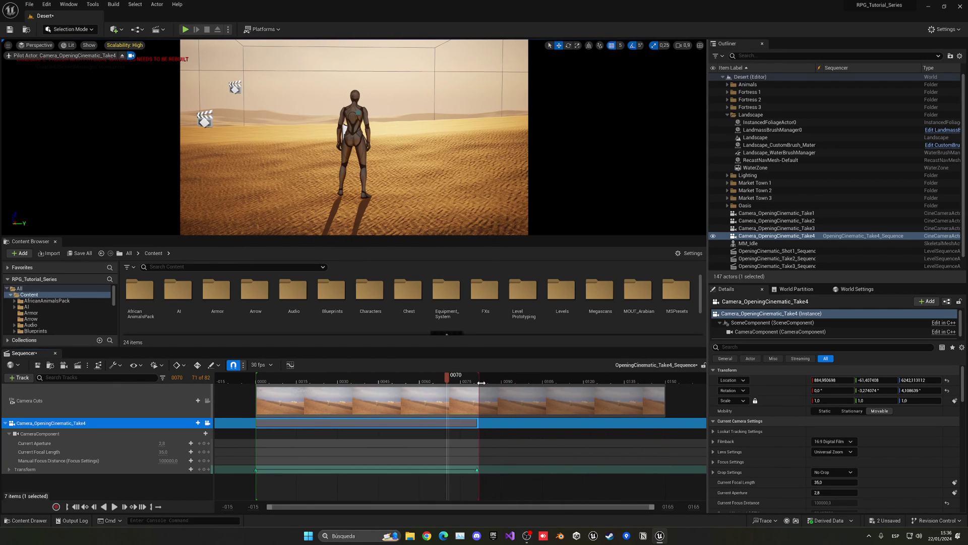
pyautogui.click(662, 391)
pyautogui.moveTo(665, 391); pyautogui.dragTo(478, 392)
pyautogui.press('space')
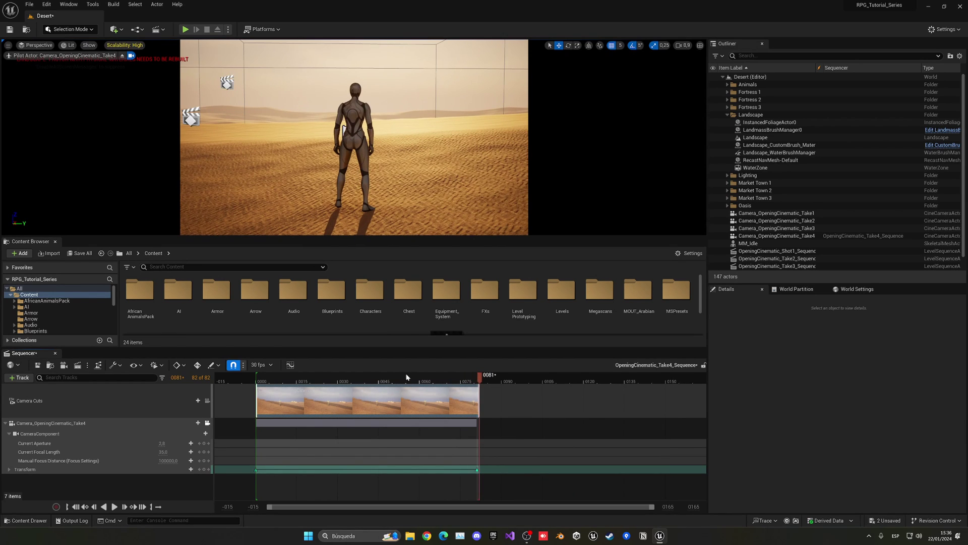
pyautogui.hotkey('ctrl', 's')
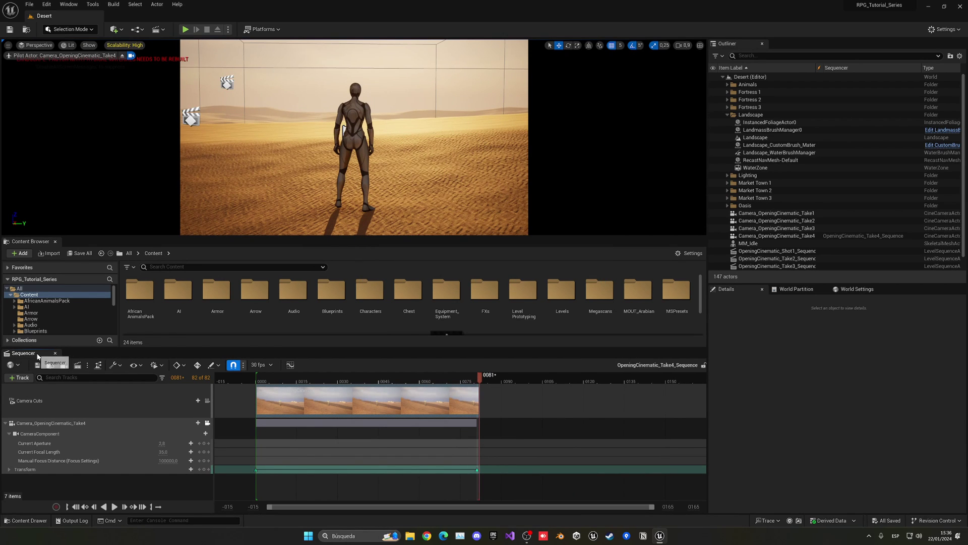
# Close the Sequencer and stop piloting Camera_OpeningCinematic_Take4
pyautogui.click(55, 353)
pyautogui.scroll(-1, 776, 222)
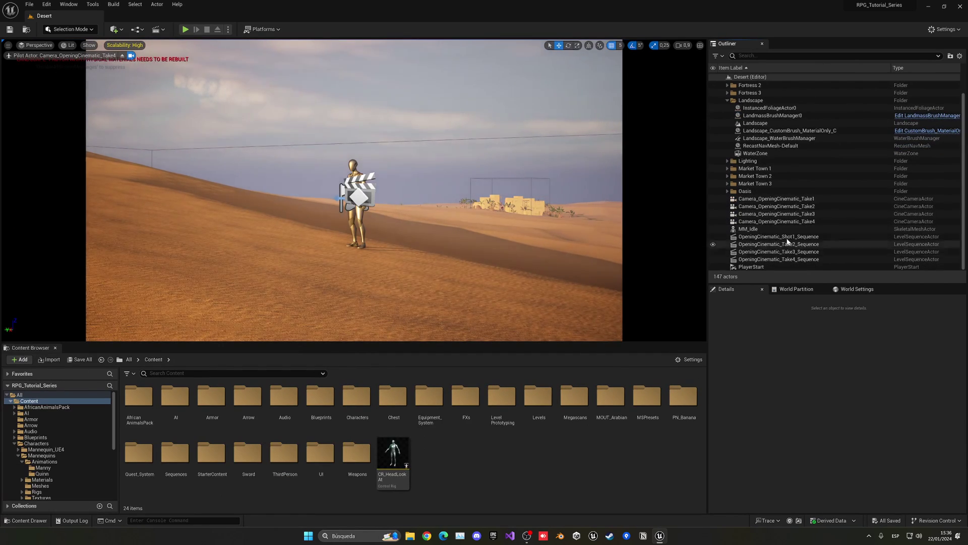
pyautogui.click(776, 221)
pyautogui.rightClick(785, 225)
pyautogui.click(852, 295)
# Create a level sequence named OpeningCinematic_Master_Sequence in the Sequences/OpeningCinematic folder
pyautogui.click(779, 251)
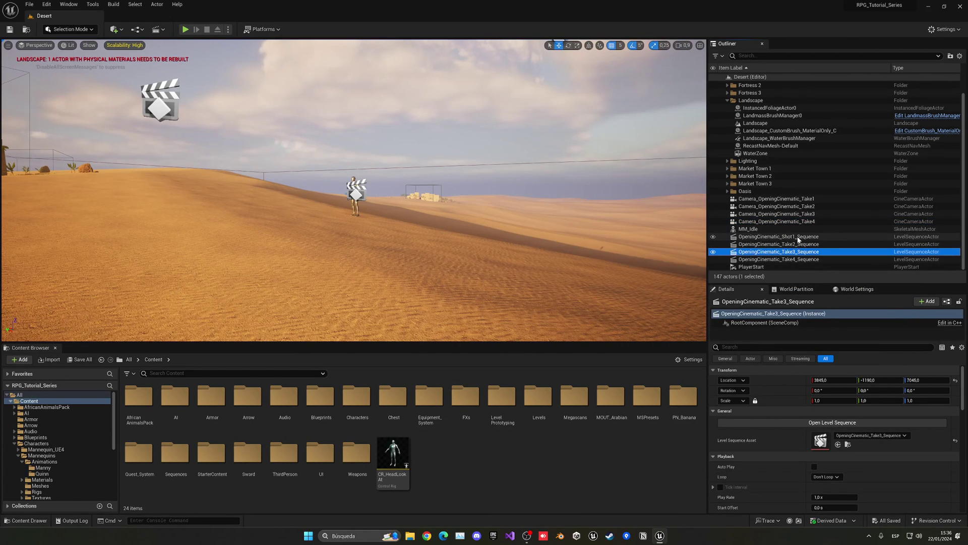
pyautogui.click(795, 236)
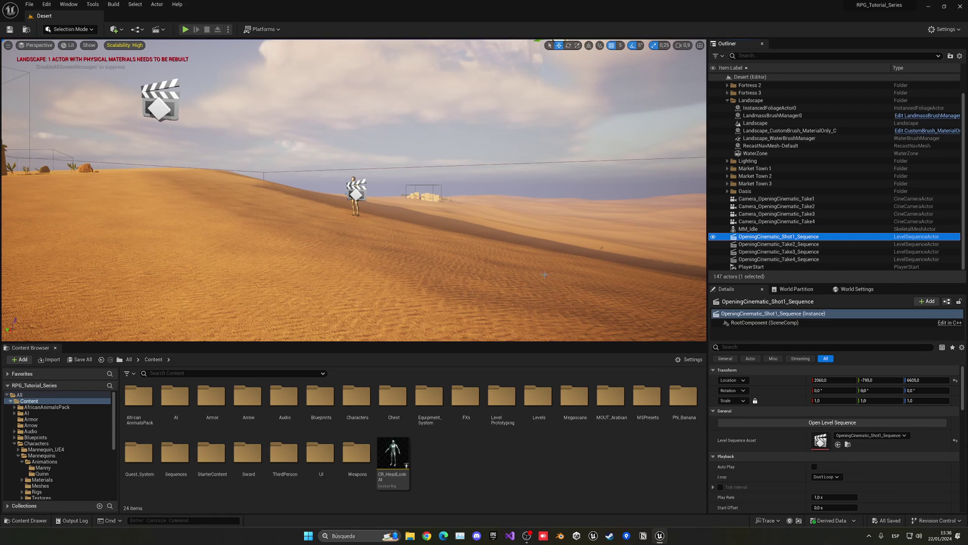
pyautogui.click(158, 29)
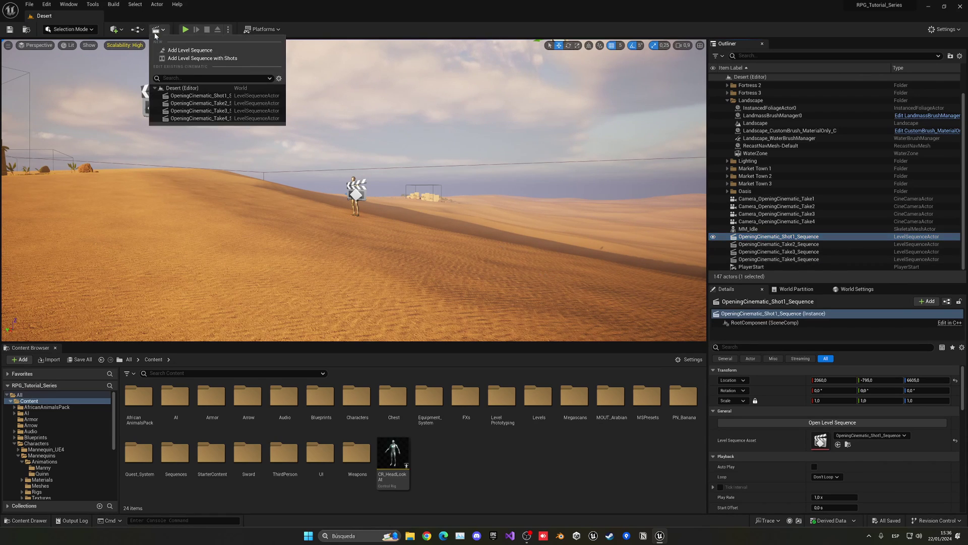
pyautogui.click(174, 50)
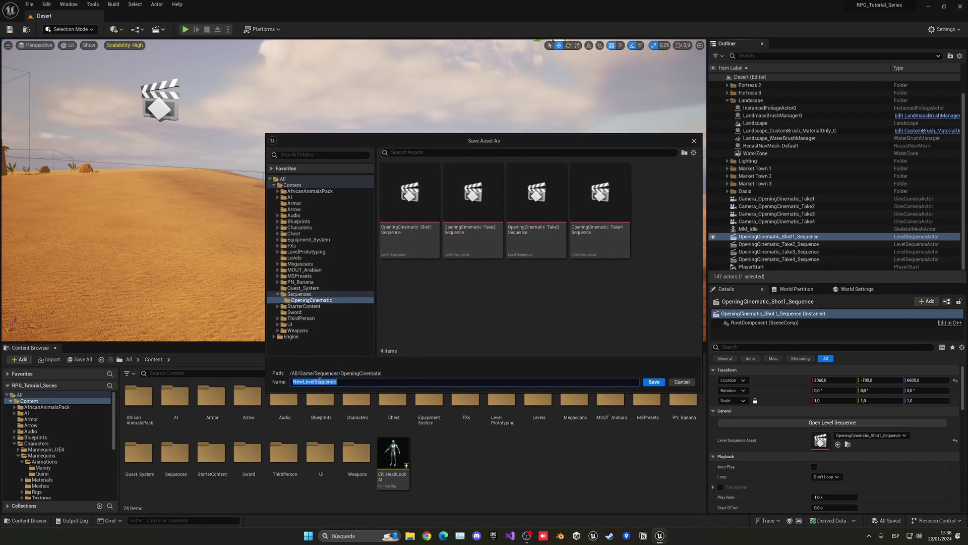
pyautogui.write('lOpeningSequence_Master_')
pyautogui.press('Return')
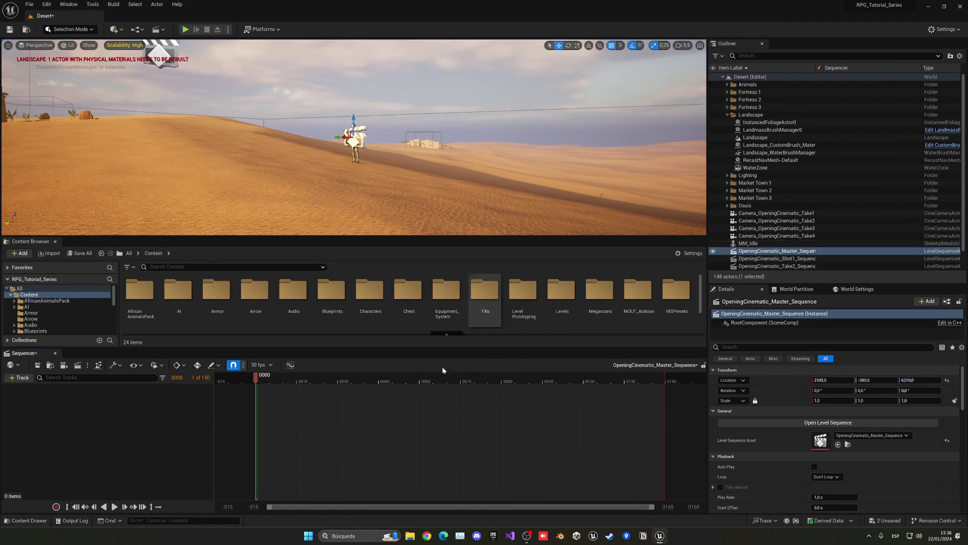
pyautogui.scroll(-2, 741, 216)
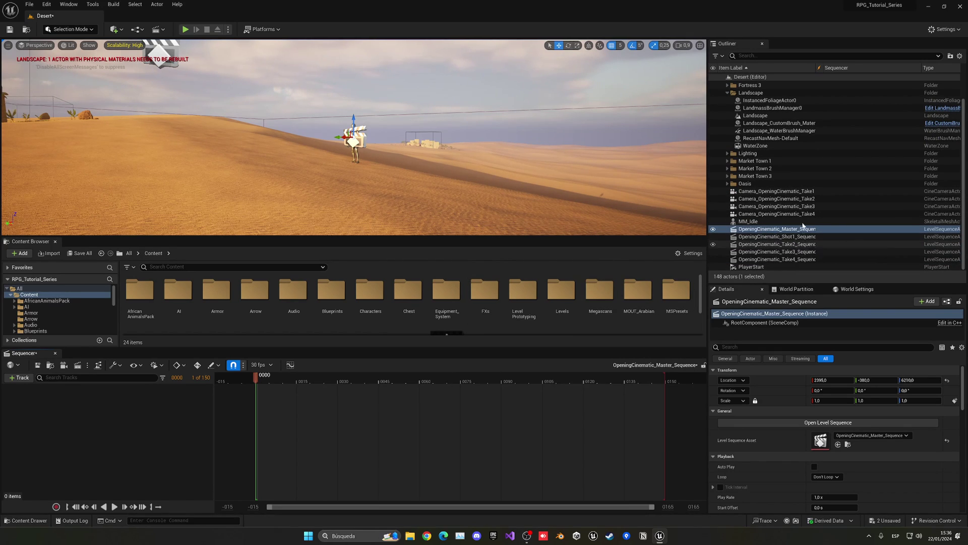
pyautogui.moveTo(779, 236); pyautogui.dragTo(652, 303)
pyautogui.moveTo(353, 428); pyautogui.dragTo(333, 424)
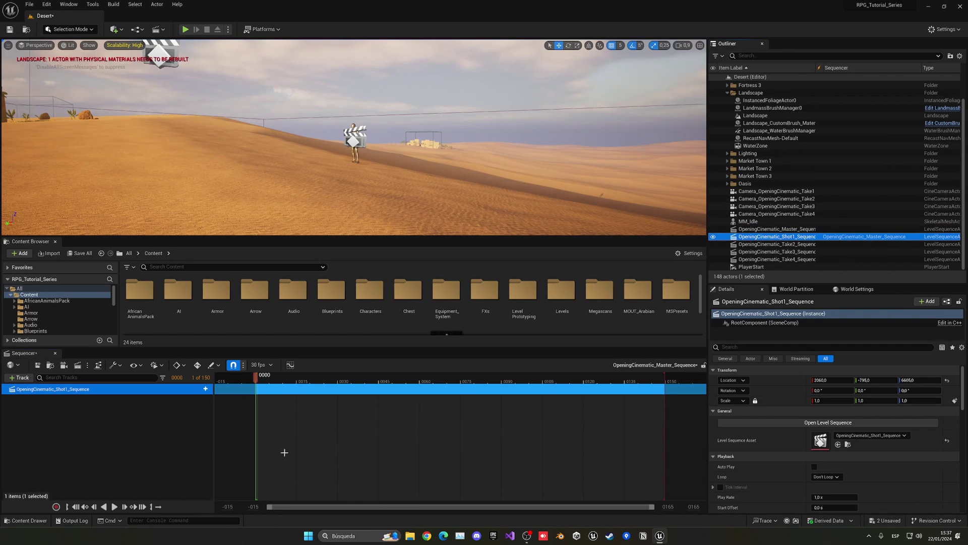
pyautogui.hotkey('ctrl', 'z')
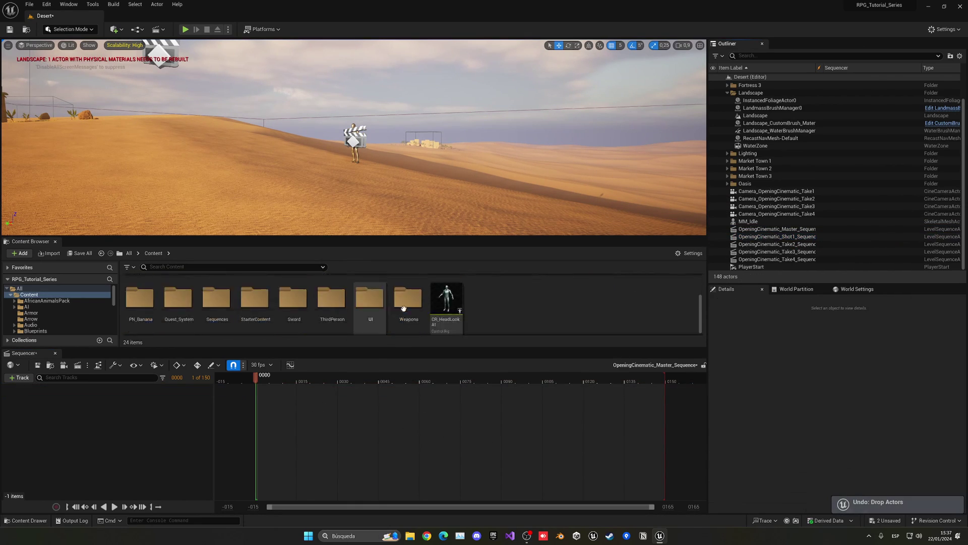
# Add the OpeningCinematic_Shot1_Sequence asset from the Sequences/OpeningCinematic folder as a shot at frame 0 of the master sequence
pyautogui.scroll(-3, 426, 320)
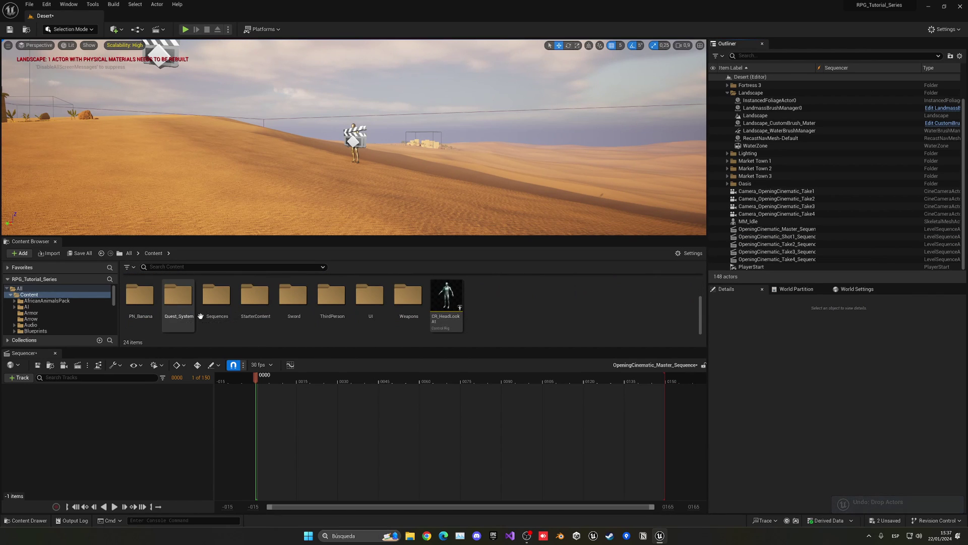
pyautogui.scroll(1, 280, 314)
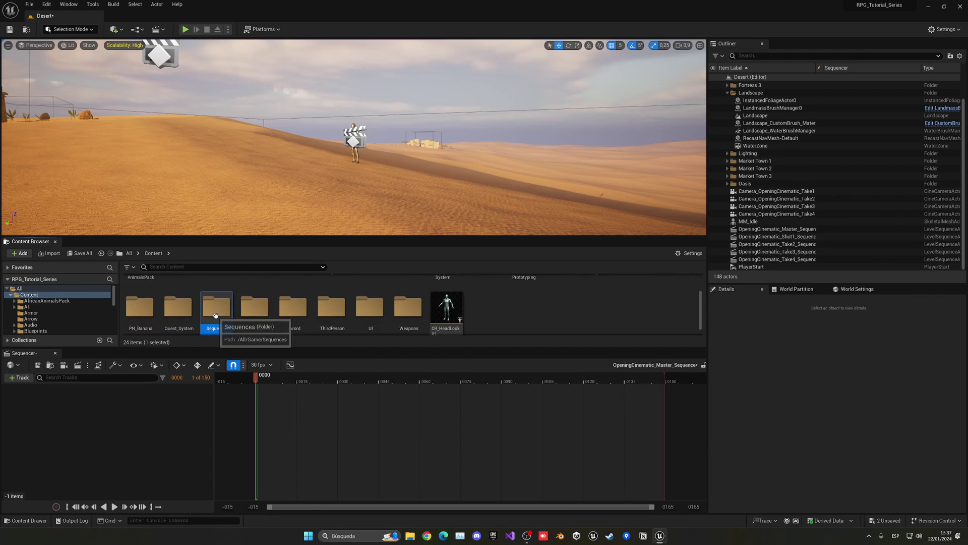
pyautogui.doubleClick(217, 305)
pyautogui.doubleClick(146, 292)
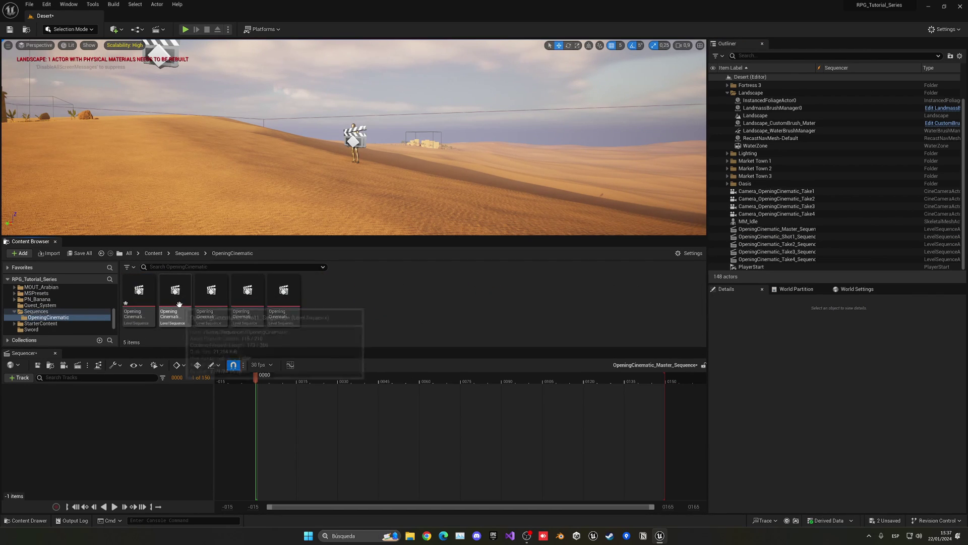
pyautogui.moveTo(176, 305); pyautogui.dragTo(294, 424)
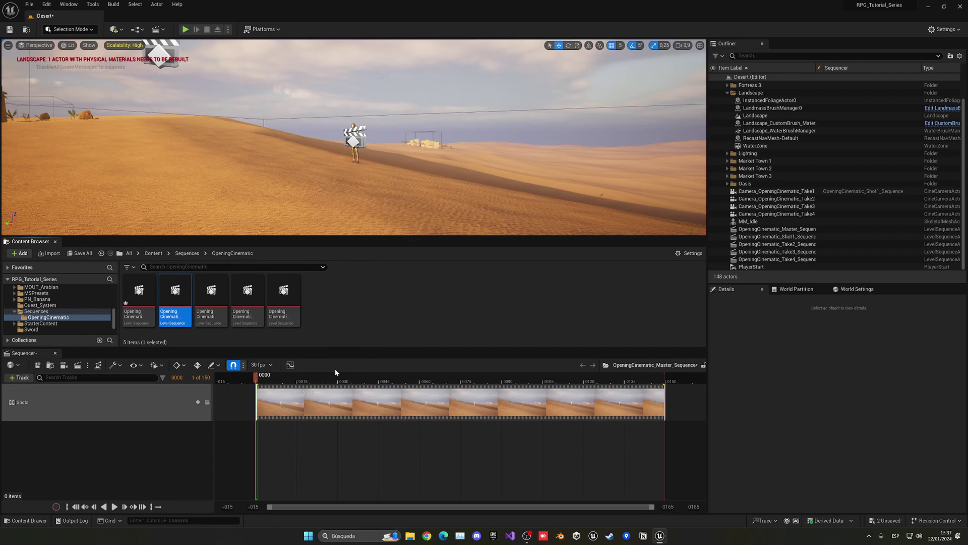
# Open the Shot1 sequence from its shot and add OpeningCinematic_Take2_Sequence as a shot starting at frame 150
pyautogui.doubleClick(268, 398)
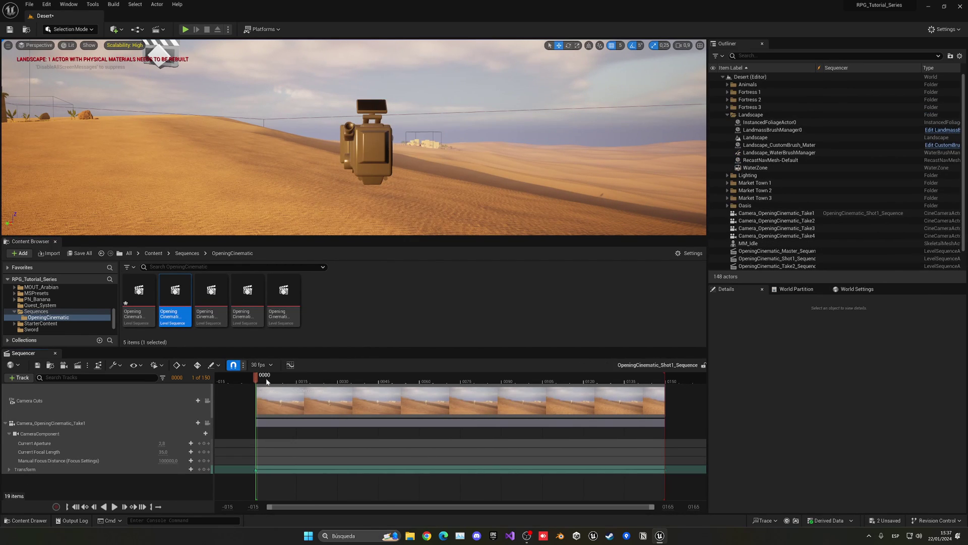
pyautogui.moveTo(270, 377); pyautogui.dragTo(321, 376)
pyautogui.keyDown('ctrl'); pyautogui.scroll(-5, 425, 433); pyautogui.keyUp('ctrl')
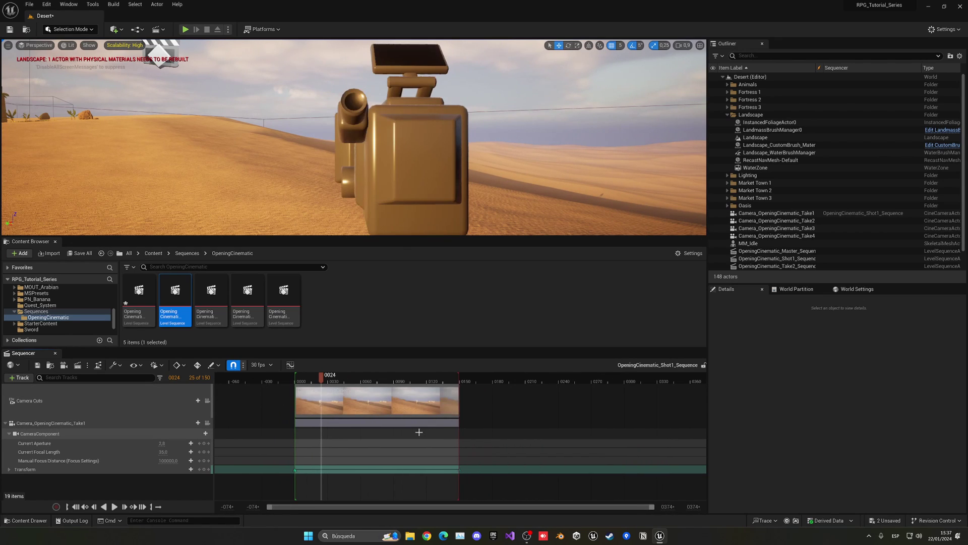
pyautogui.moveTo(211, 298); pyautogui.dragTo(498, 399)
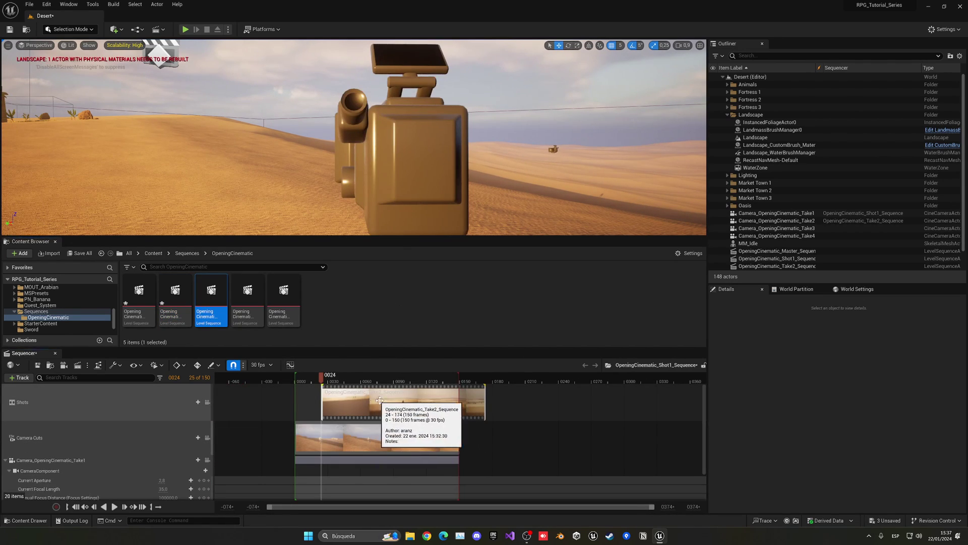
pyautogui.moveTo(387, 401); pyautogui.dragTo(510, 426)
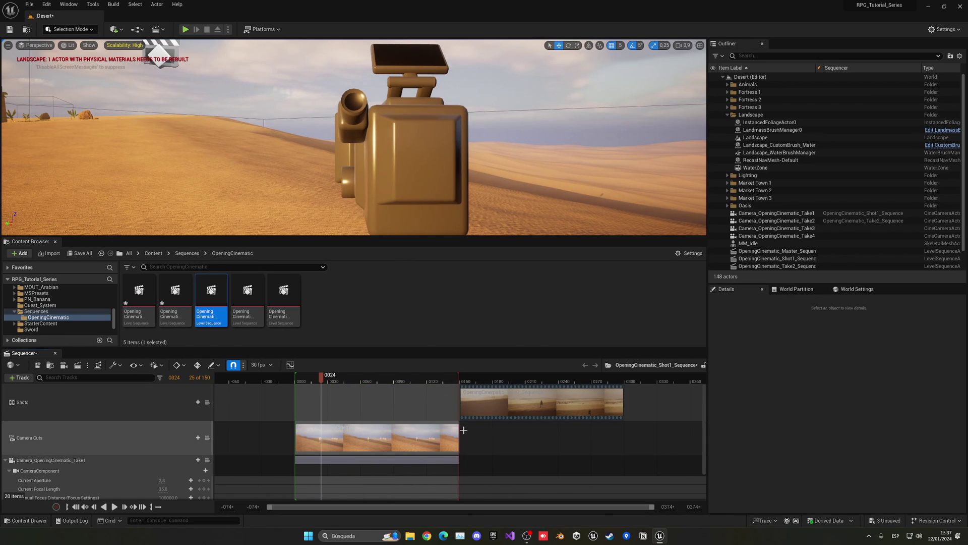
# Append the Take3 and Take4 sequences as shots after Take2 and extend the playback range to about frame 533
pyautogui.keyDown('ctrl'); pyautogui.scroll(-4, 484, 429); pyautogui.keyUp('ctrl')
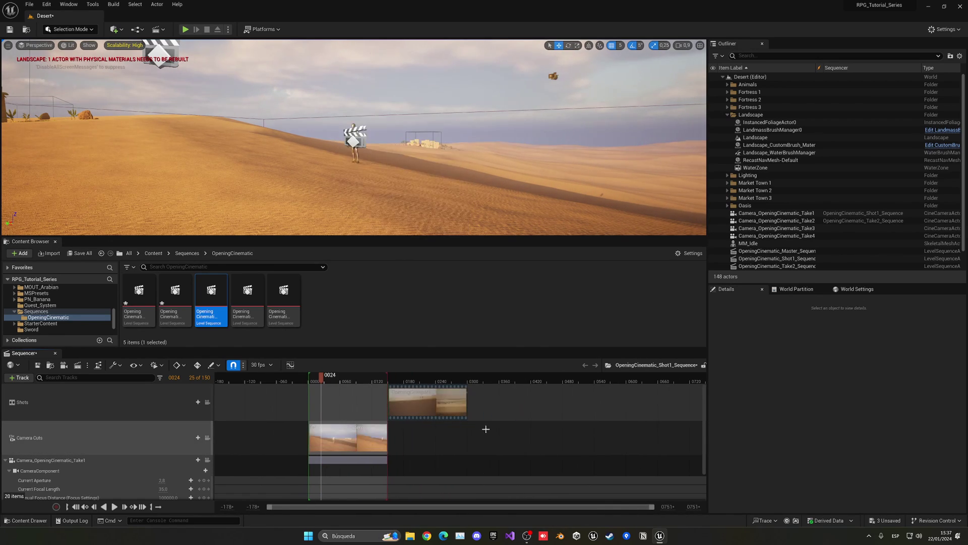
pyautogui.moveTo(252, 304); pyautogui.dragTo(499, 407)
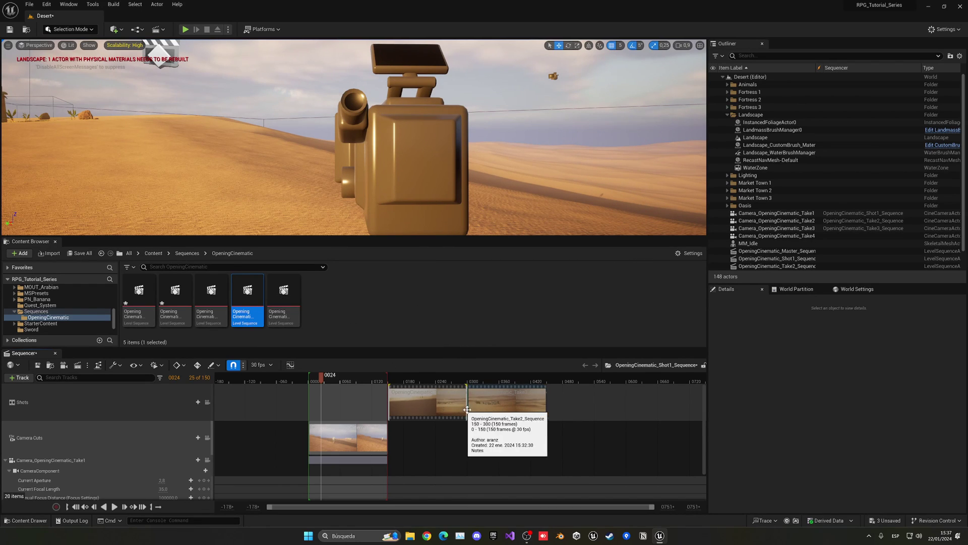
pyautogui.moveTo(283, 300); pyautogui.dragTo(563, 398)
pyautogui.moveTo(386, 376); pyautogui.dragTo(582, 380)
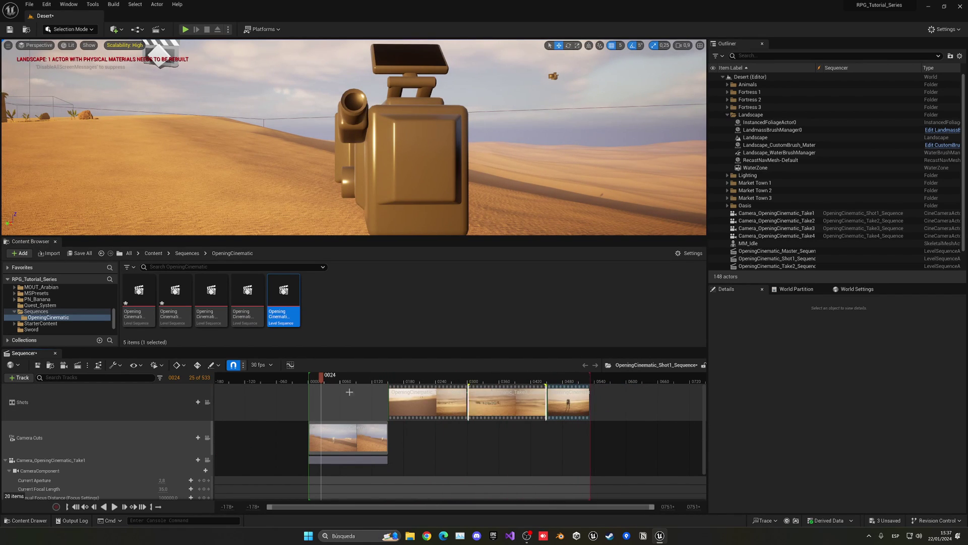
# Scrub across the combined shots to preview them and undo the accidental shift of the Take2 and Take3 shot edges
pyautogui.moveTo(323, 379); pyautogui.dragTo(427, 385)
pyautogui.moveTo(491, 386); pyautogui.dragTo(551, 387)
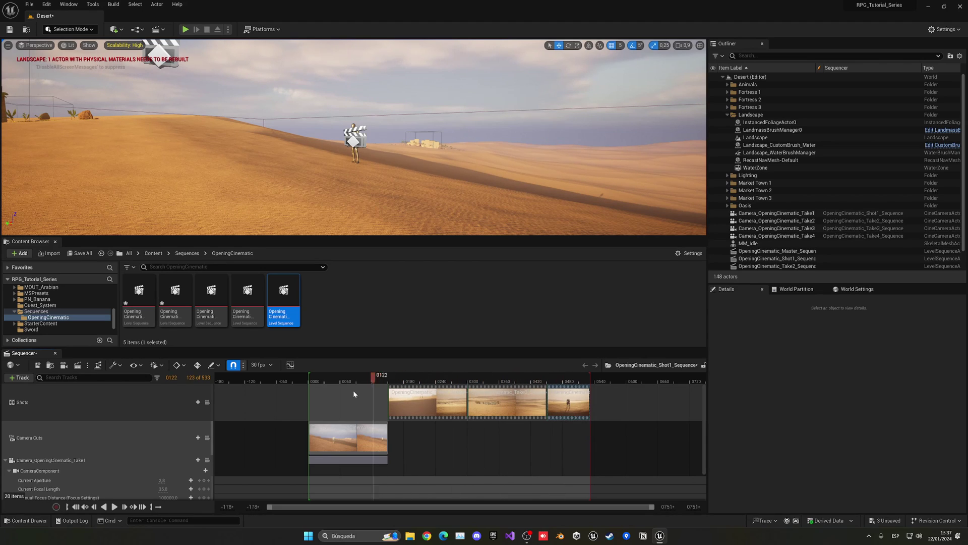
pyautogui.moveTo(345, 395); pyautogui.dragTo(374, 398)
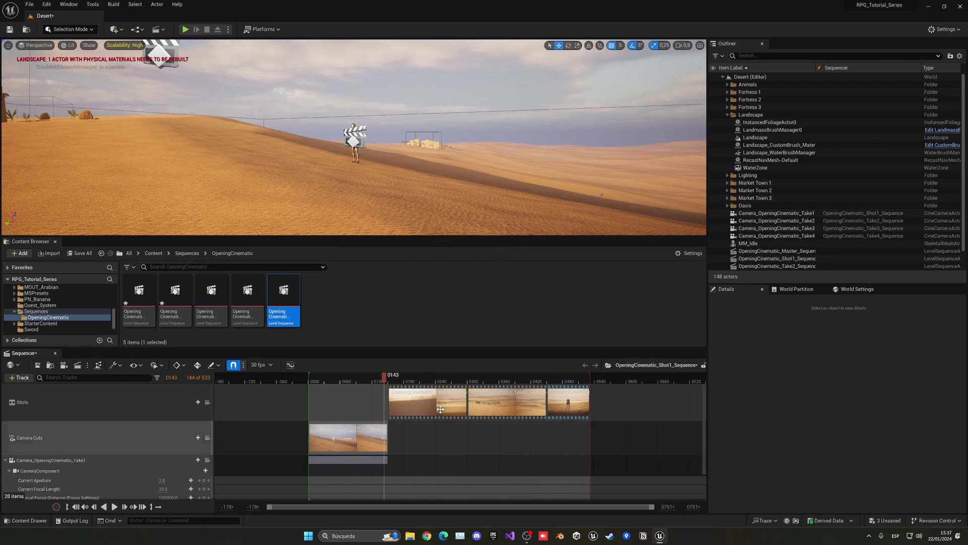
pyautogui.moveTo(455, 395); pyautogui.dragTo(466, 401)
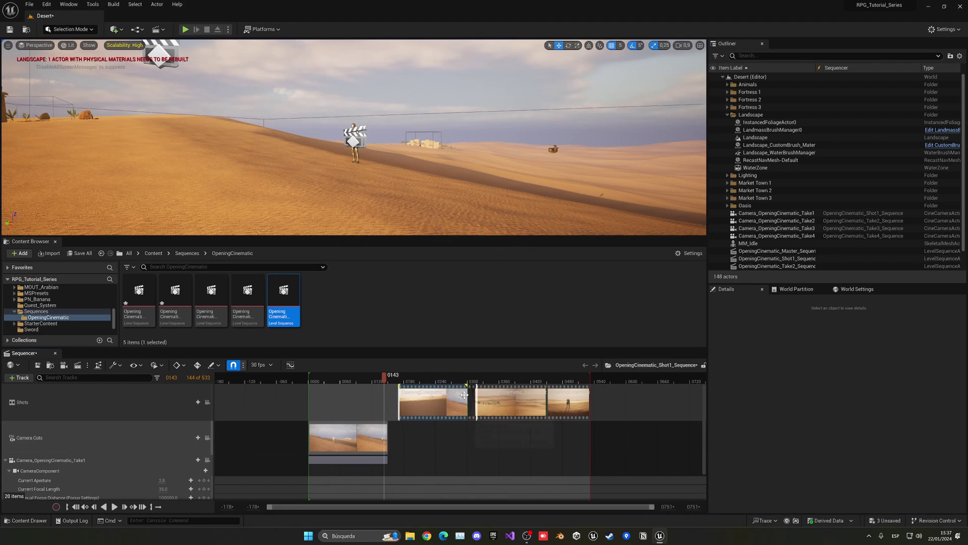
pyautogui.hotkey('ctrl', 'z')
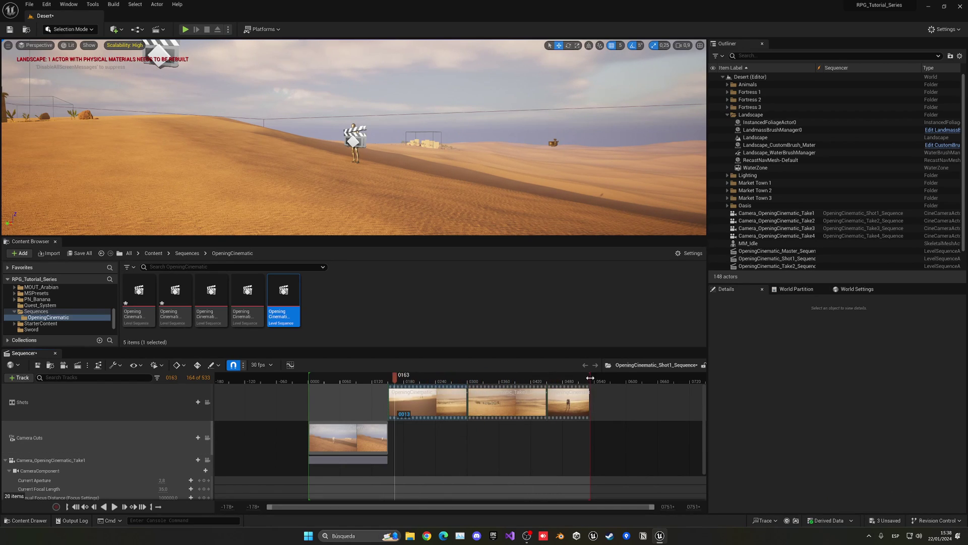
# Save everything and close the Sequencer
pyautogui.hotkey('ctrl', 's')
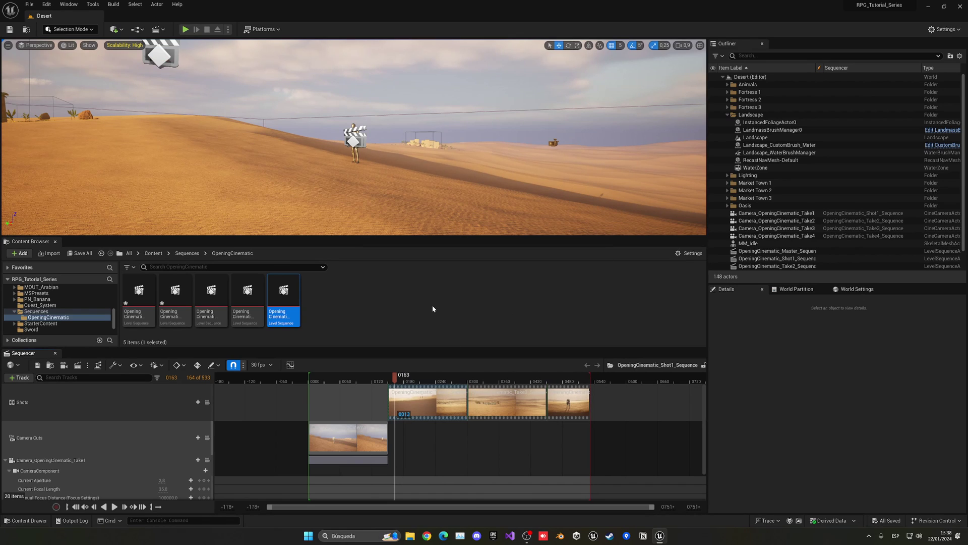
pyautogui.middleClick(30, 357)
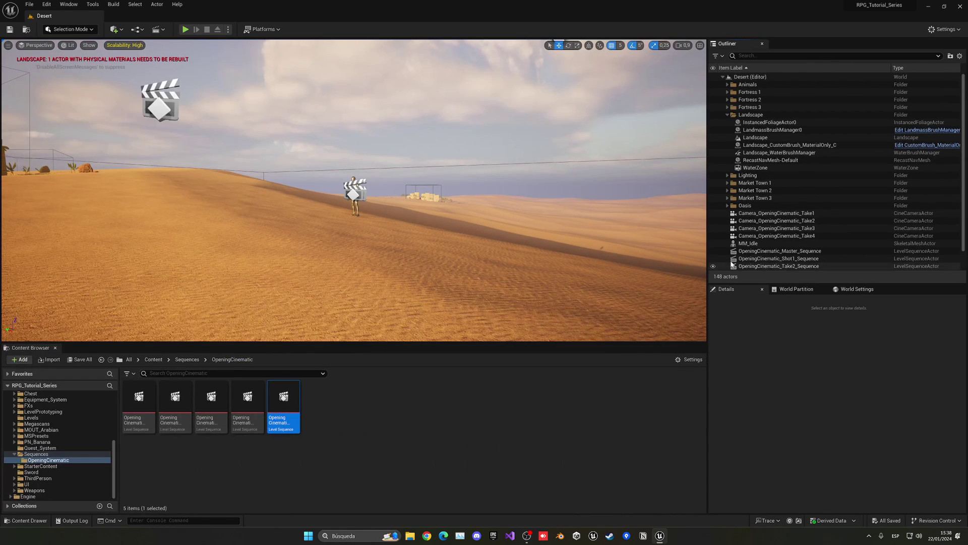
# Enable Auto Play on the OpeningCinematic_Master_Sequence actor and play the level to test the cinematic
pyautogui.scroll(-1, 787, 232)
pyautogui.click(793, 237)
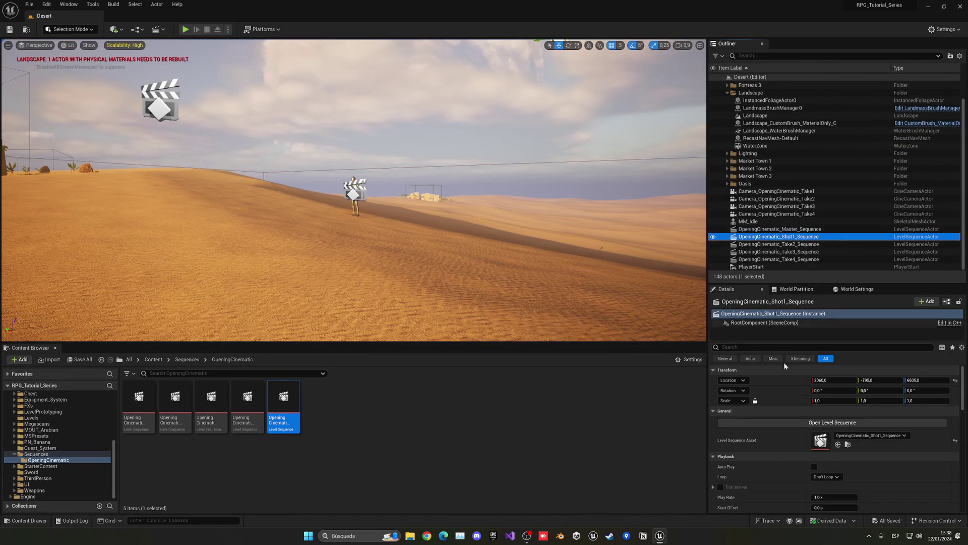
pyautogui.scroll(-3, 790, 422)
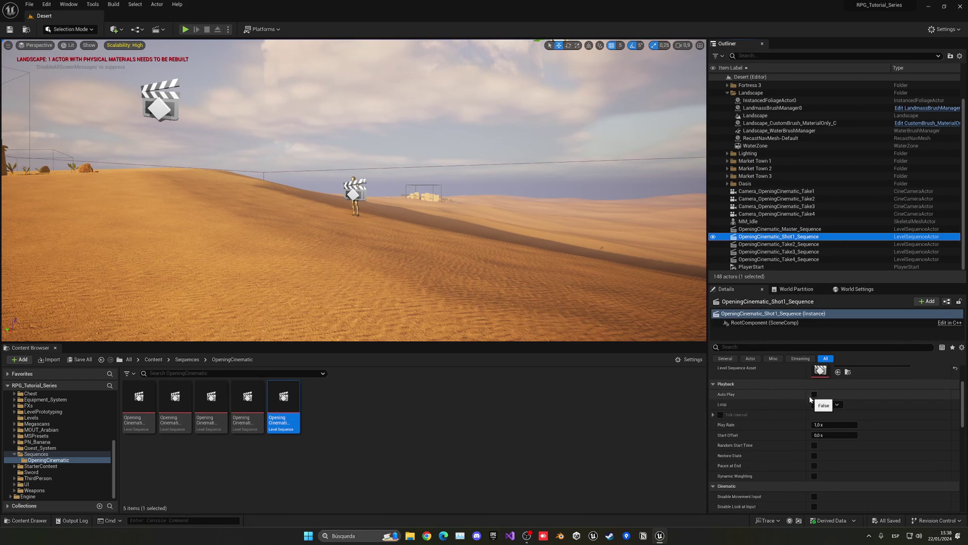
pyautogui.click(778, 229)
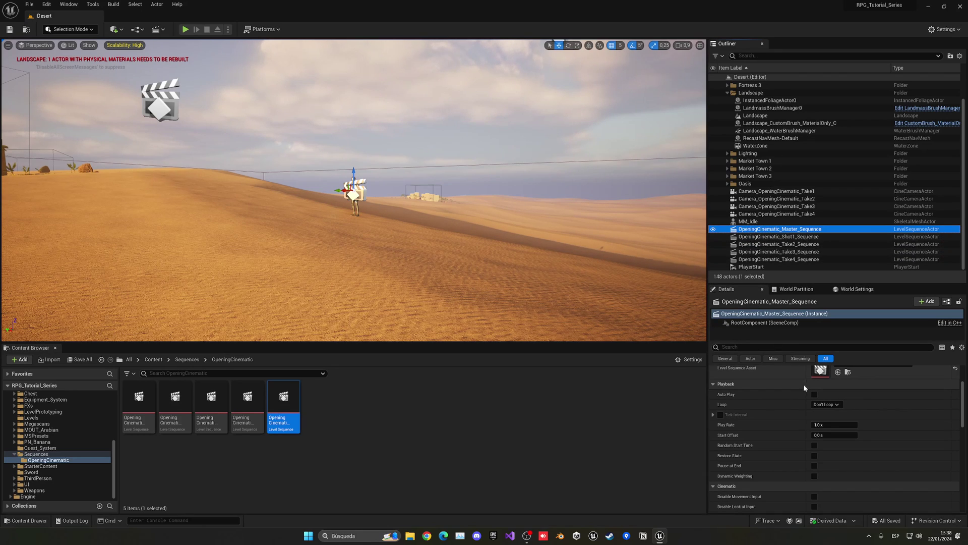
pyautogui.click(814, 393)
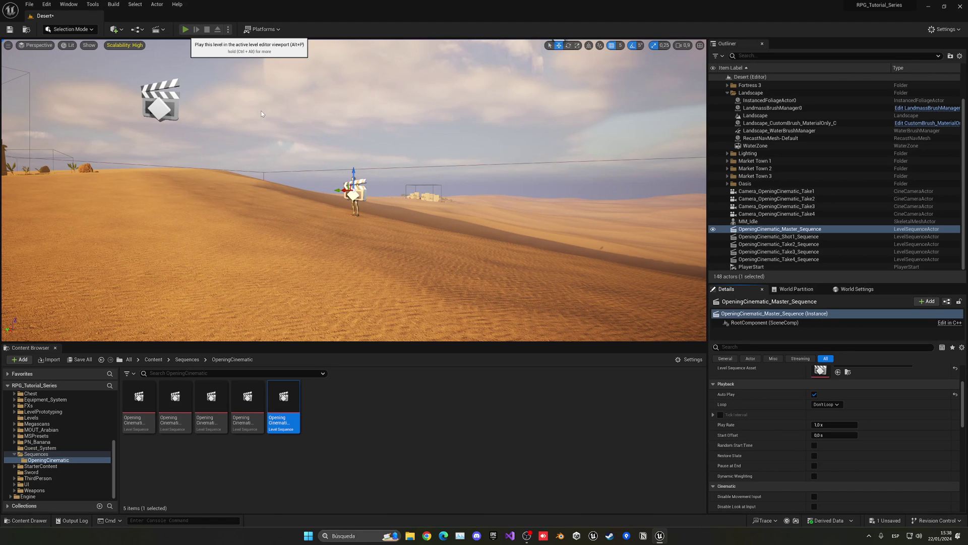
pyautogui.hotkey('alt', 'p')
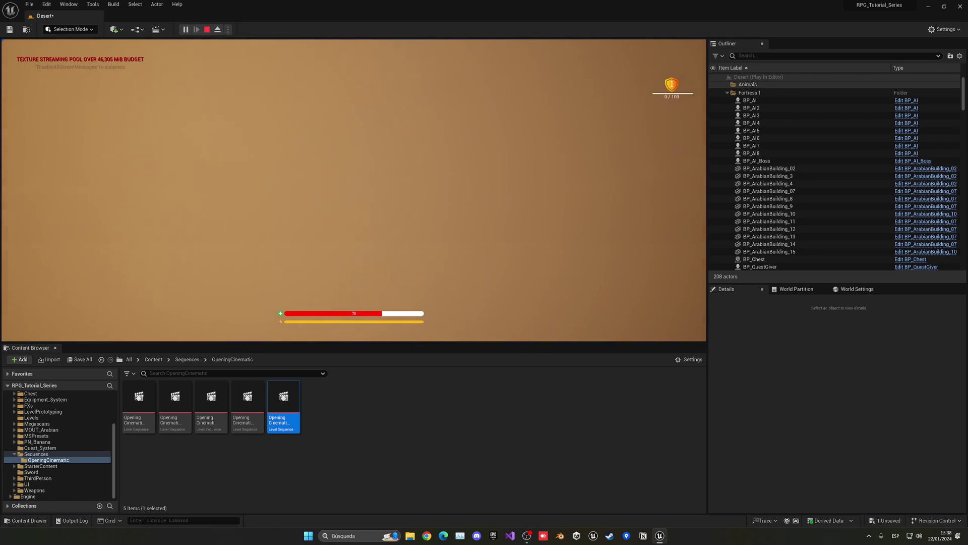
pyautogui.press('Escape')
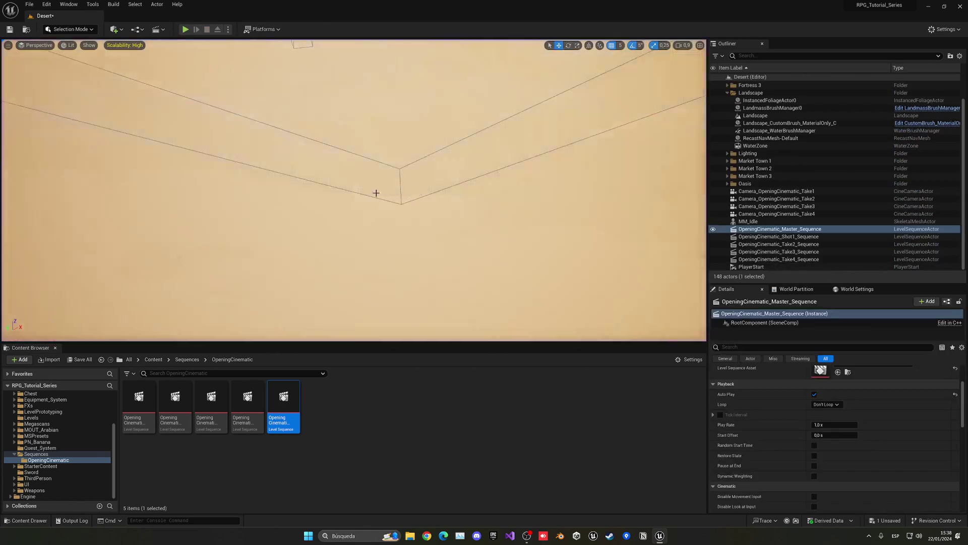
# Delete the MM_Idle mannequin at the player start and play the level again
pyautogui.press('f')
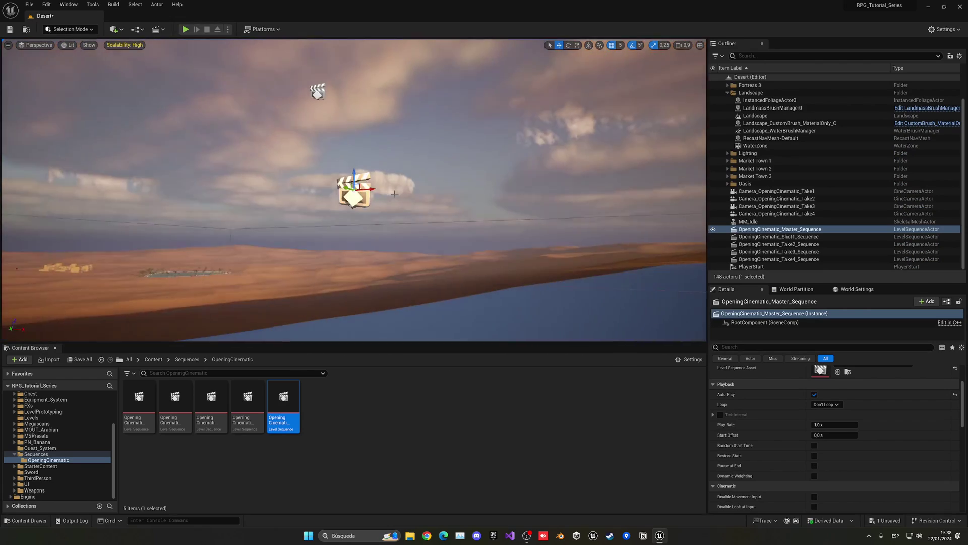
pyautogui.moveTo(437, 164); pyautogui.dragTo(437, 212, button='right')
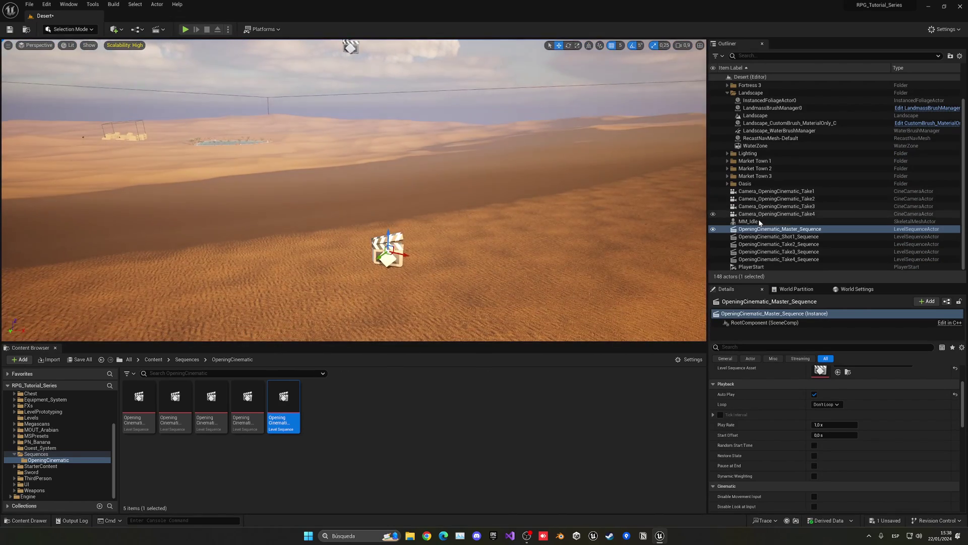
pyautogui.click(755, 221)
pyautogui.press('f')
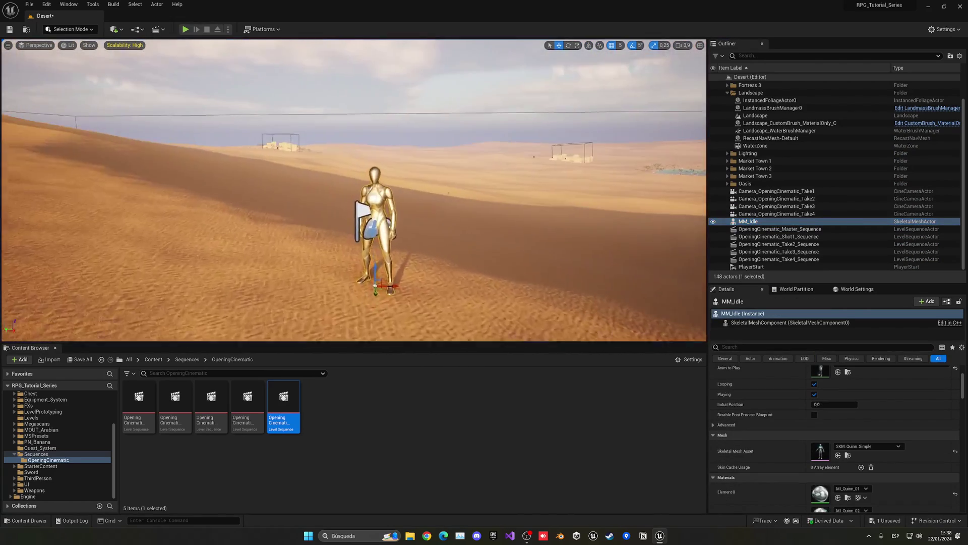
pyautogui.press('Delete')
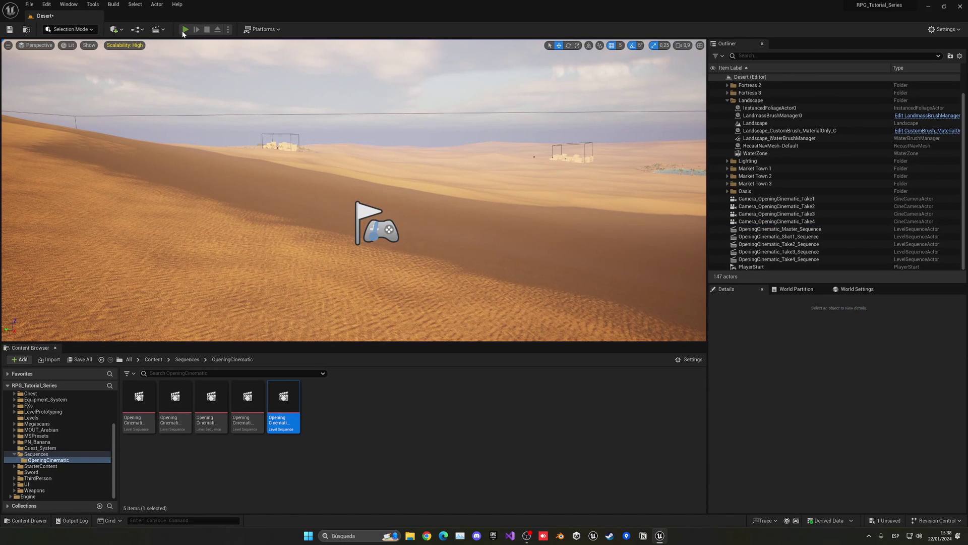
pyautogui.hotkey('alt', 'p')
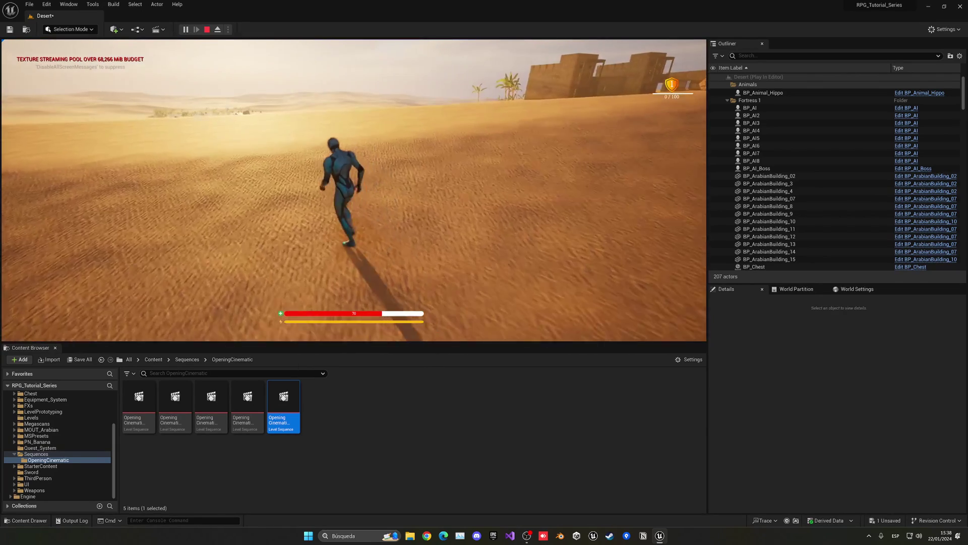
pyautogui.press('Escape')
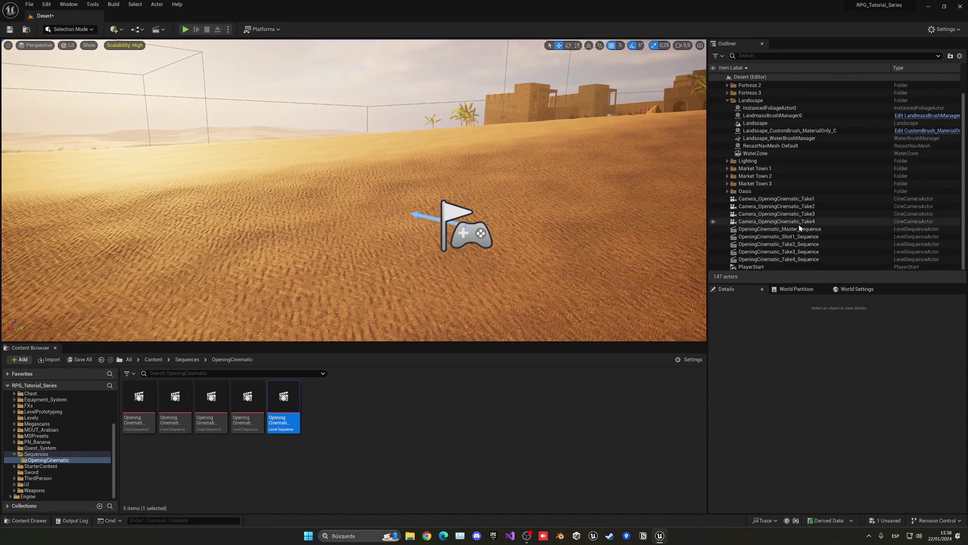
# Open OpeningCinematic_Master_Sequence in the Sequencer and play it to check which shots it contains
pyautogui.click(794, 229)
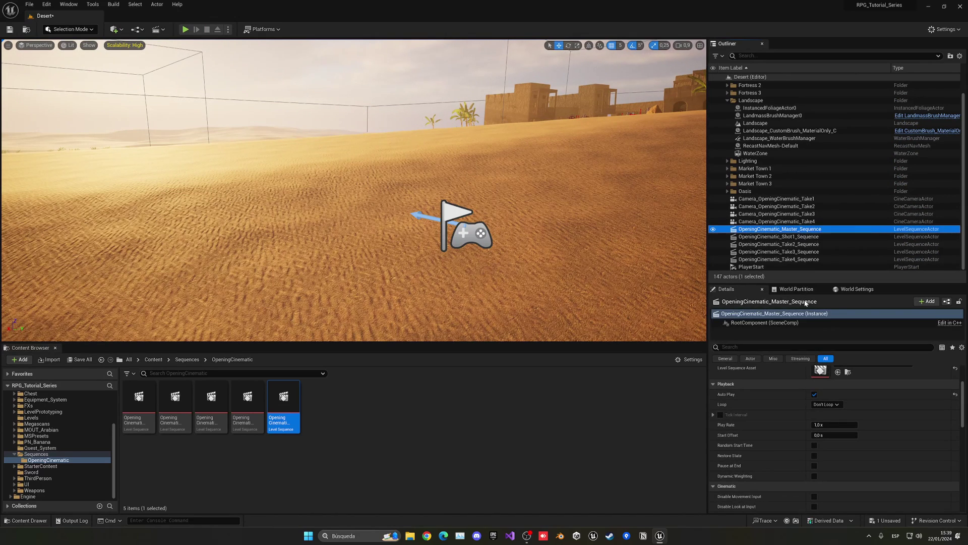
pyautogui.scroll(3, 796, 422)
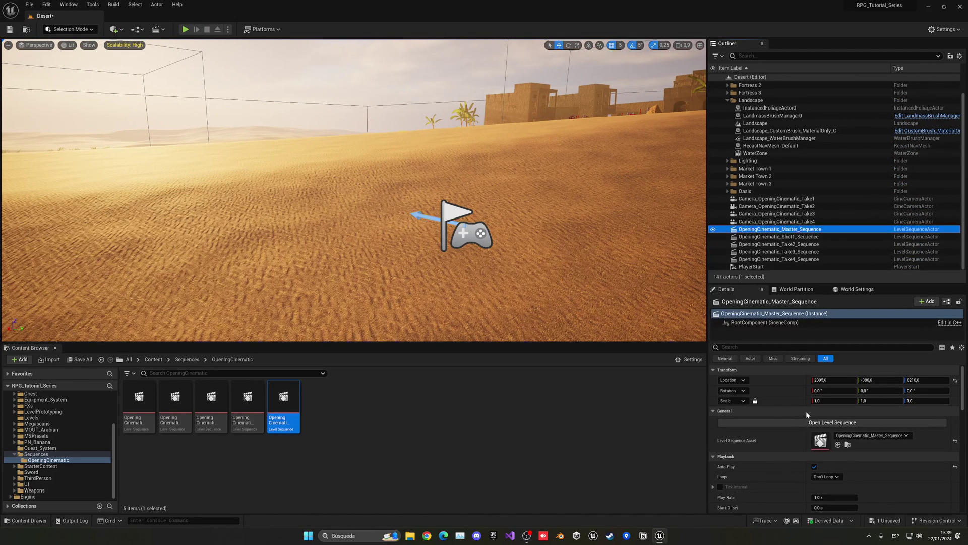
pyautogui.click(797, 422)
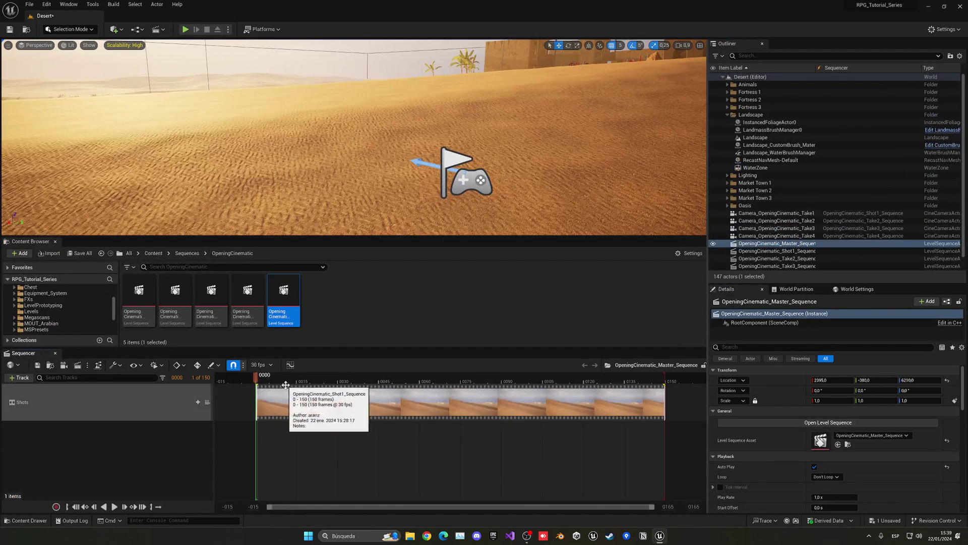
pyautogui.click(402, 391)
pyautogui.press('space')
pyautogui.keyDown('ctrl'); pyautogui.scroll(-3, 428, 399); pyautogui.keyUp('ctrl')
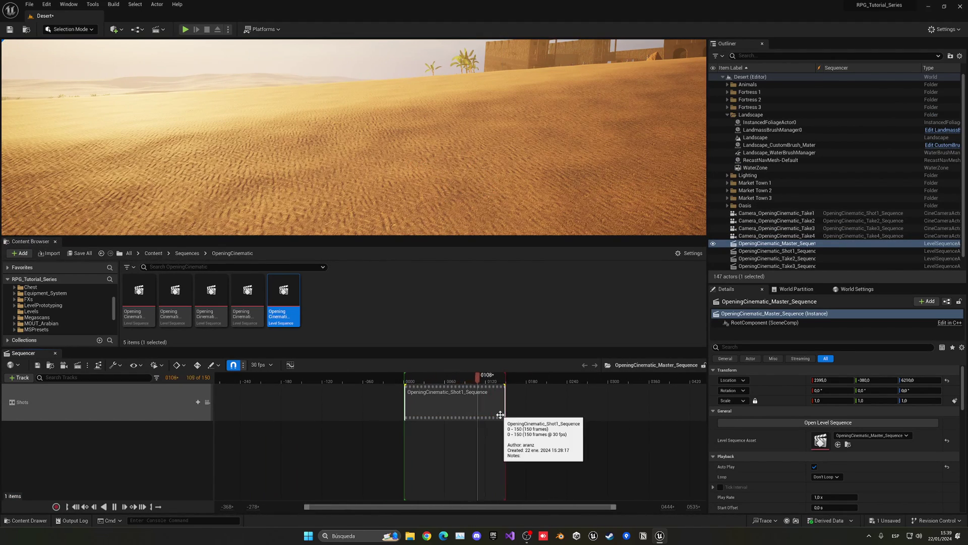
pyautogui.press('space')
# Open the Take4, Take3, Take2 and Shot1 level sequences in turn and examine their tracks
pyautogui.scroll(-2, 787, 225)
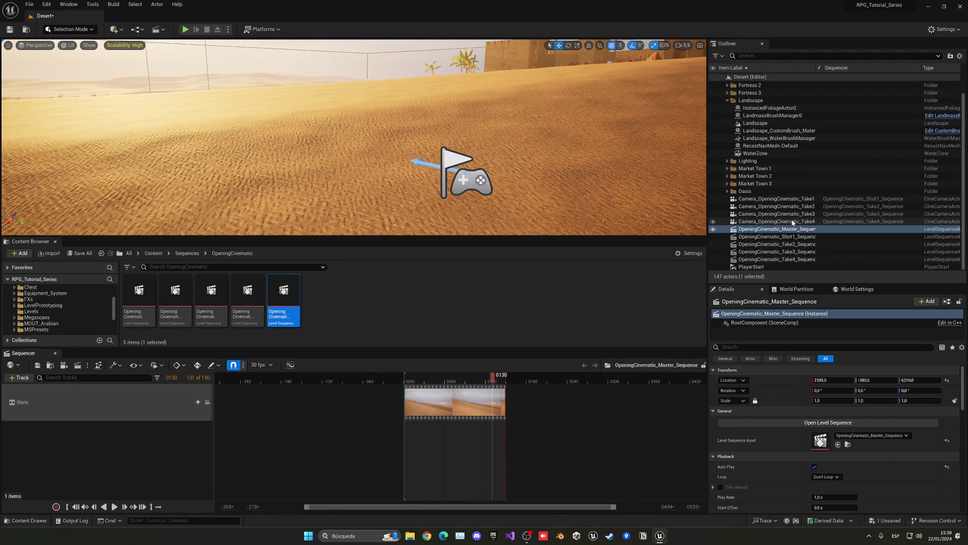
pyautogui.click(783, 259)
pyautogui.click(828, 422)
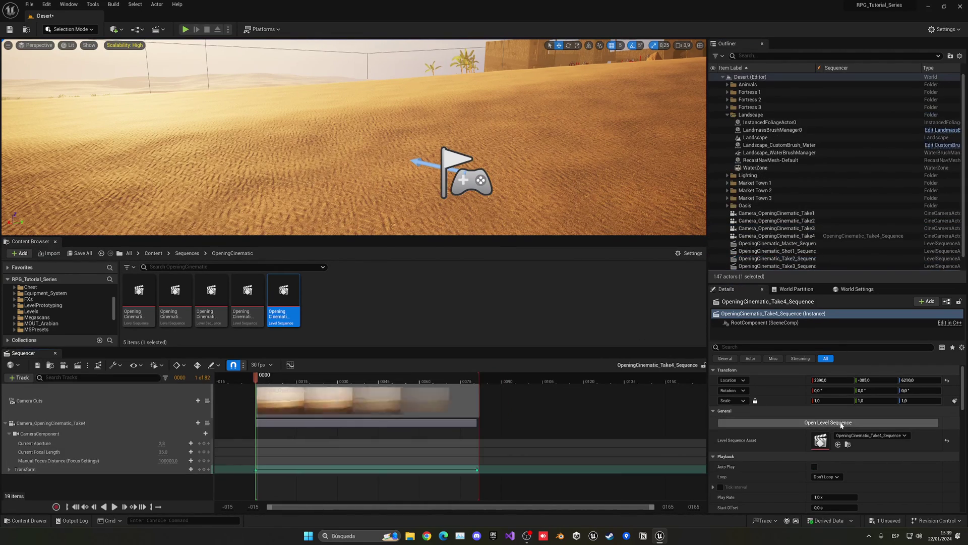
pyautogui.scroll(1, 798, 257)
pyautogui.scroll(-1, 799, 257)
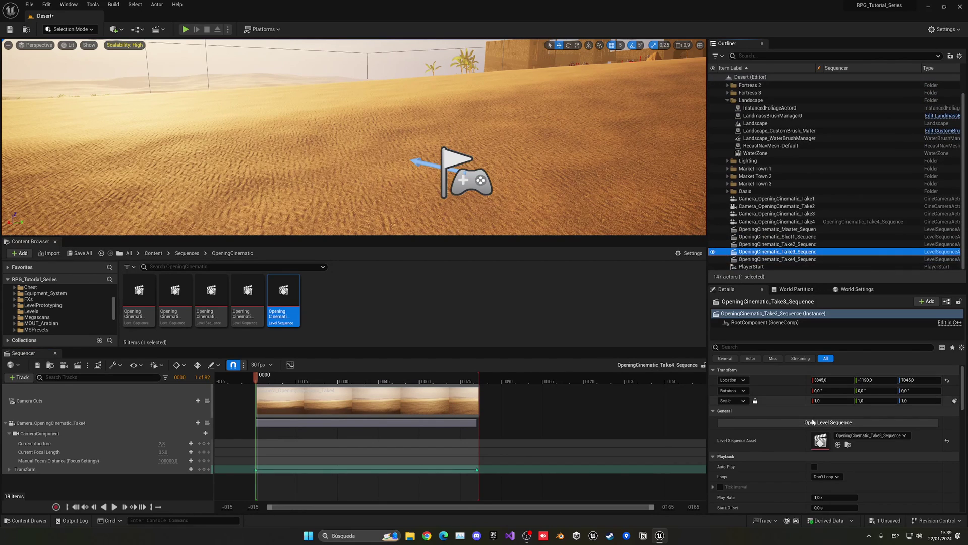
pyautogui.click(814, 423)
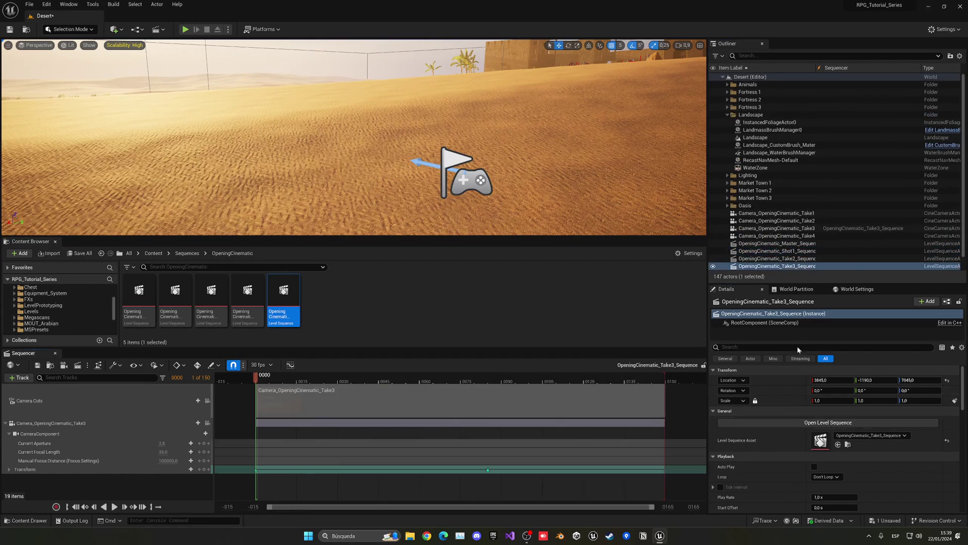
pyautogui.click(793, 251)
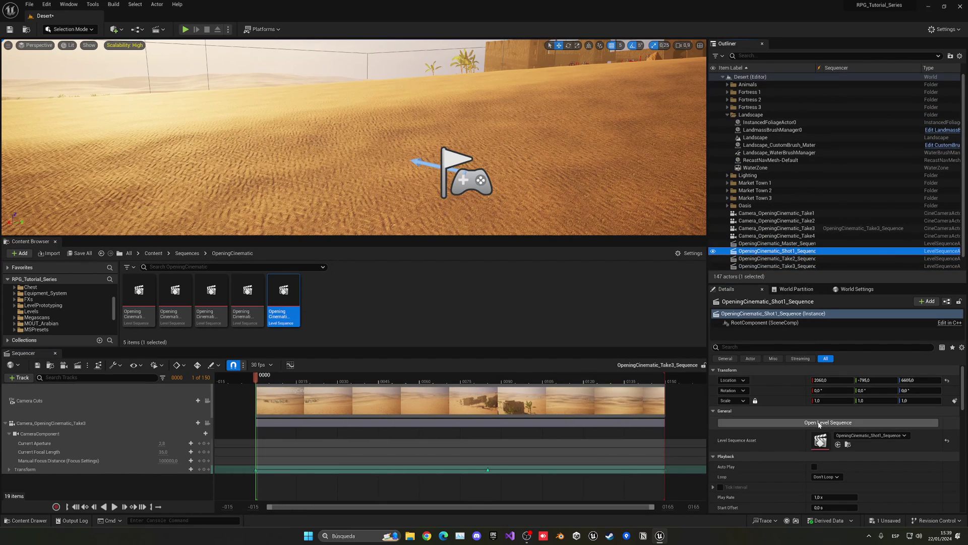
pyautogui.click(807, 258)
pyautogui.click(823, 421)
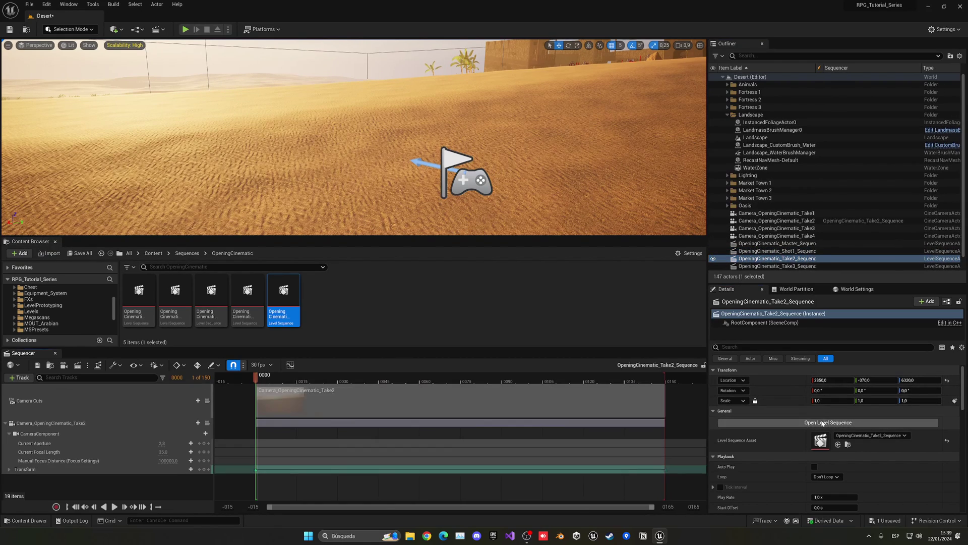
pyautogui.click(793, 251)
pyautogui.click(810, 424)
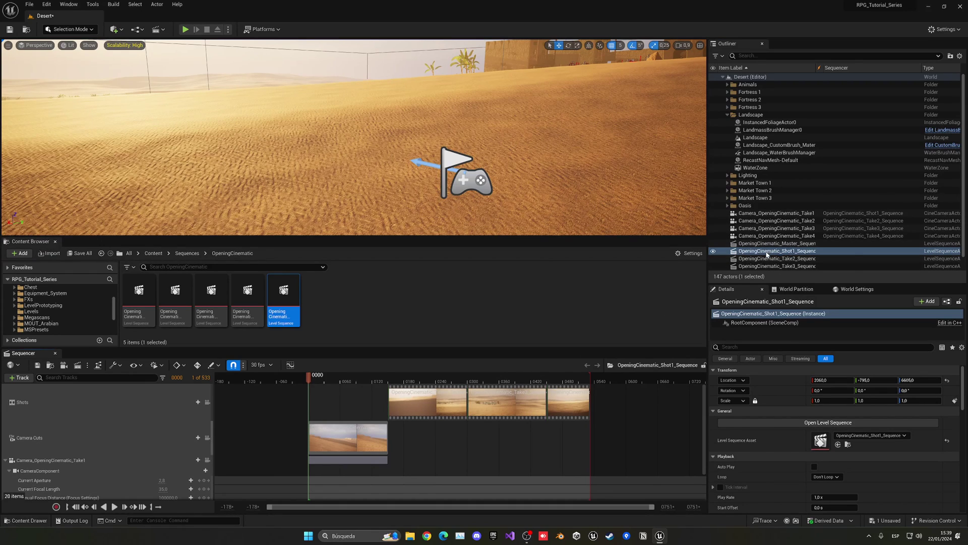
# Try to delete the Take2 shot from OpeningCinematic_Shot1_Sequence
pyautogui.click(437, 401)
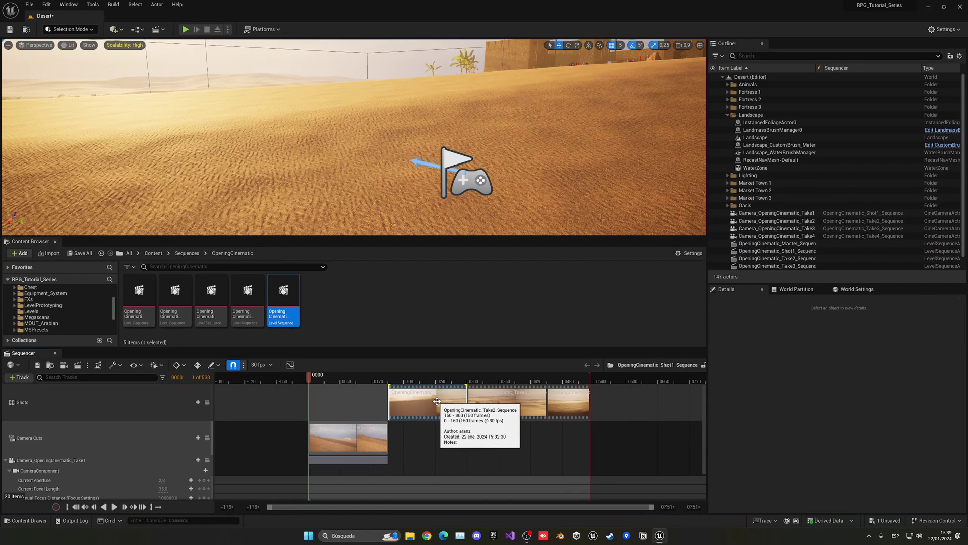
pyautogui.press('Delete')
pyautogui.scroll(-2, 452, 429)
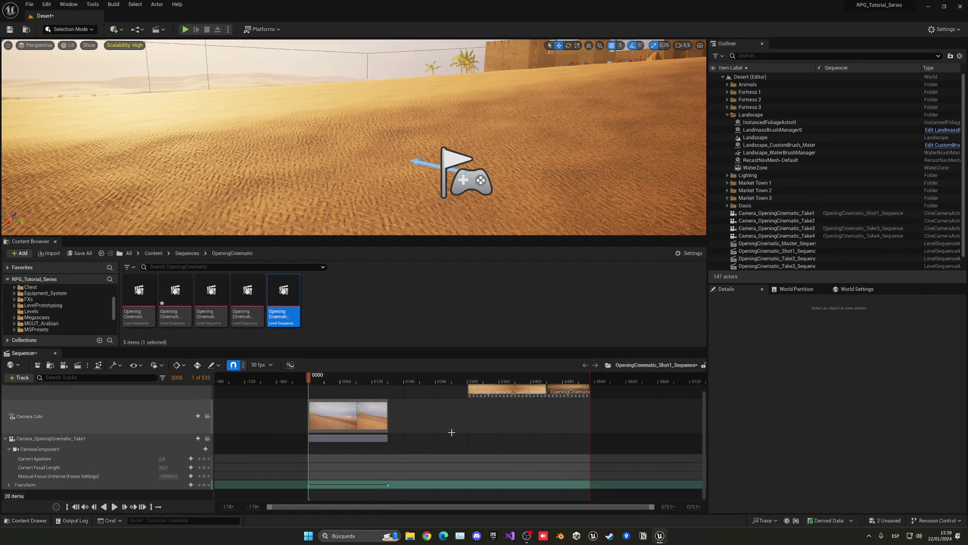
pyautogui.scroll(2, 451, 432)
# Undo the edits in OpeningCinematic_Shot1_Sequence back to only the Take1 camera with a 150-frame range, without added shots, and save
pyautogui.hotkey('ctrl', 'z')
pyautogui.hotkey('ctrl', 'z')
pyautogui.hotkey('ctrl', 'z')
pyautogui.hotkey('ctrl', 'z')
pyautogui.hotkey('ctrl', 'z')
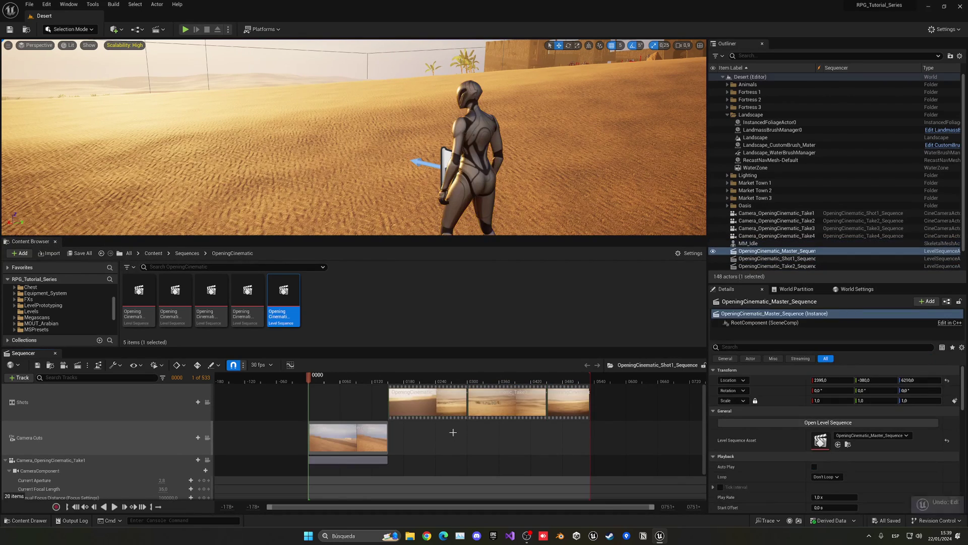
pyautogui.hotkey('ctrl', 'z')
pyautogui.hotkey('ctrl', 'z')
pyautogui.hotkey('ctrl', 'z')
pyautogui.hotkey('ctrl', 'z')
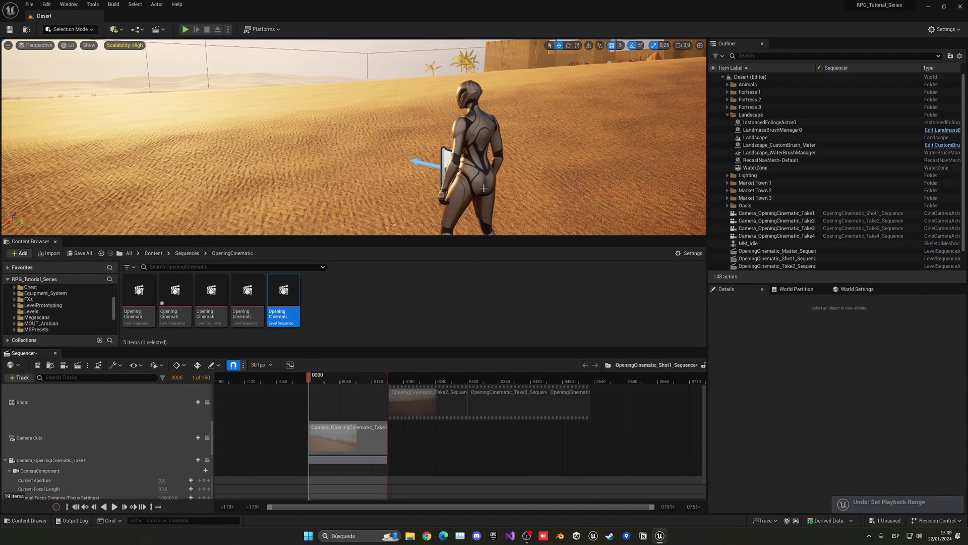
pyautogui.hotkey('ctrl', 'z')
pyautogui.hotkey('ctrl', 'z')
pyautogui.hotkey('ctrl', 'z')
pyautogui.hotkey('ctrl', 'z')
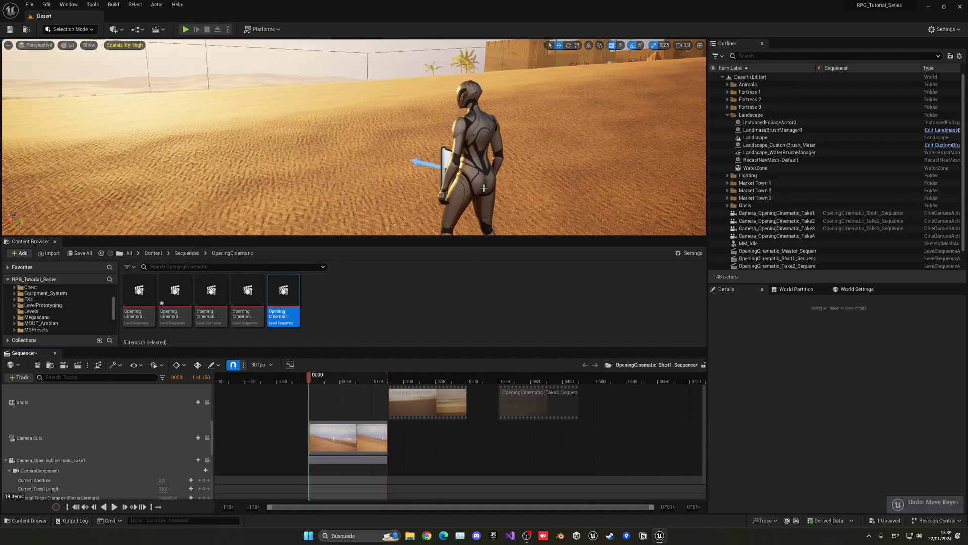
pyautogui.hotkey('ctrl', 'z')
pyautogui.hotkey('ctrl', 'z')
pyautogui.hotkey('ctrl', 'z')
pyautogui.hotkey('ctrl', 'z')
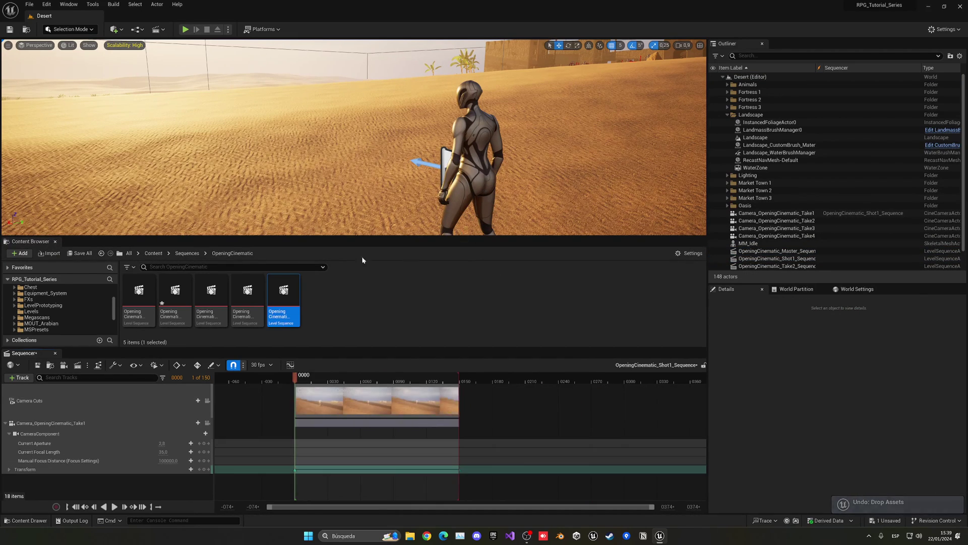
pyautogui.hotkey('ctrl', 's')
# Delete the MM_Idle mannequin from the level
pyautogui.click(466, 177)
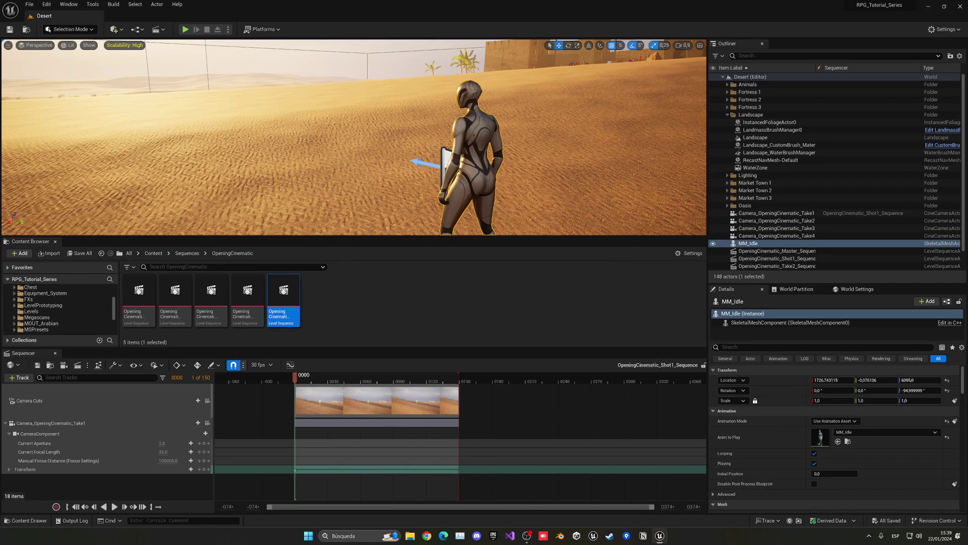
pyautogui.hotkey('ctrl', 'z')
# Open OpeningCinematic_Master_Sequence and replace its existing shot with OpeningCinematic_Shot1_Sequence starting at frame 0
pyautogui.click(784, 245)
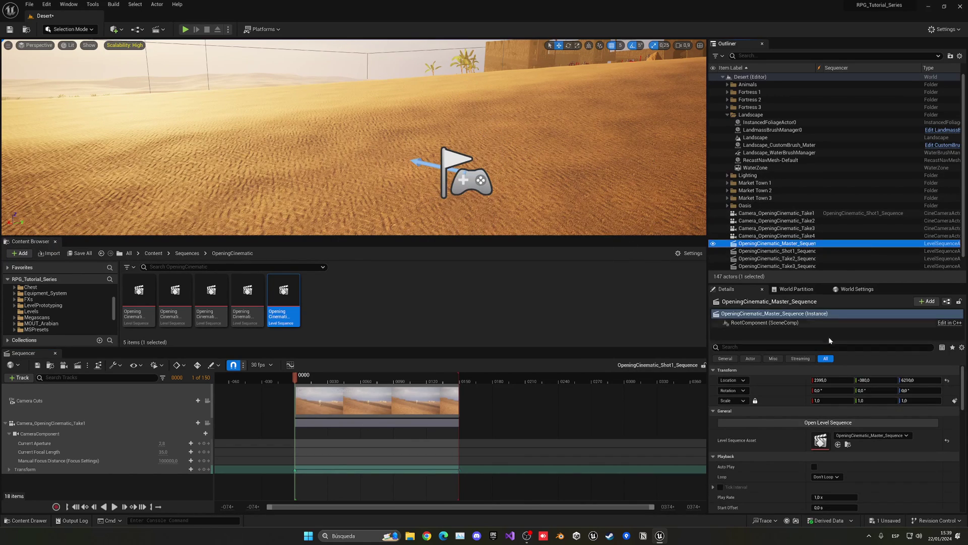
pyautogui.click(828, 421)
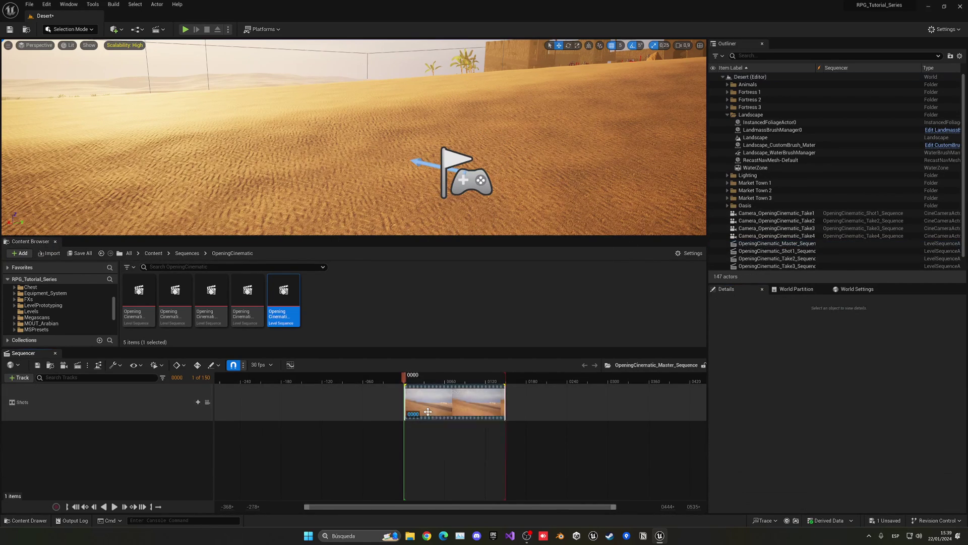
pyautogui.click(139, 294)
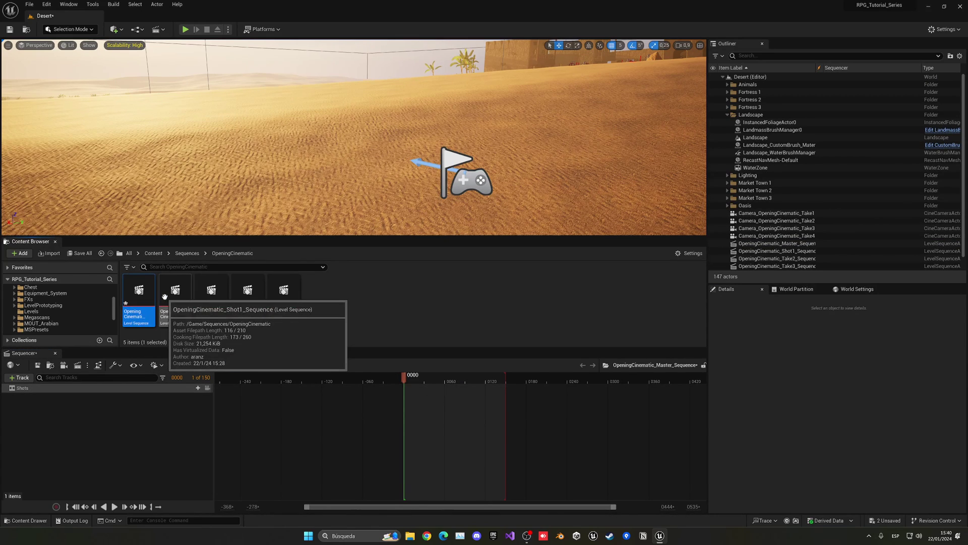
pyautogui.moveTo(168, 296); pyautogui.dragTo(407, 391)
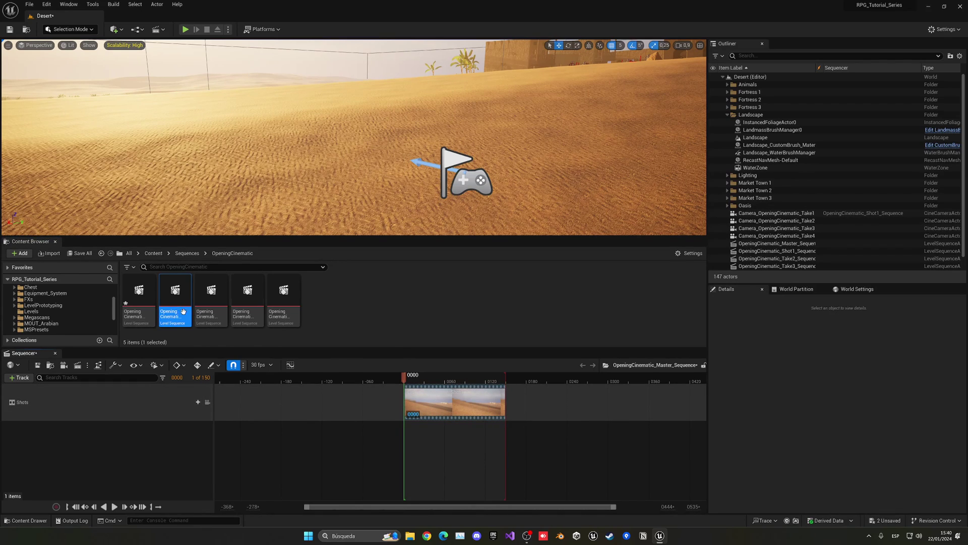
# Append OpeningCinematic_Take2_Sequence to the master sequence as a shot directly after Shot1 at frame 150
pyautogui.click(211, 297)
pyautogui.moveTo(210, 300); pyautogui.dragTo(516, 404)
pyautogui.keyDown('ctrl'); pyautogui.scroll(-4, 509, 425); pyautogui.keyUp('ctrl')
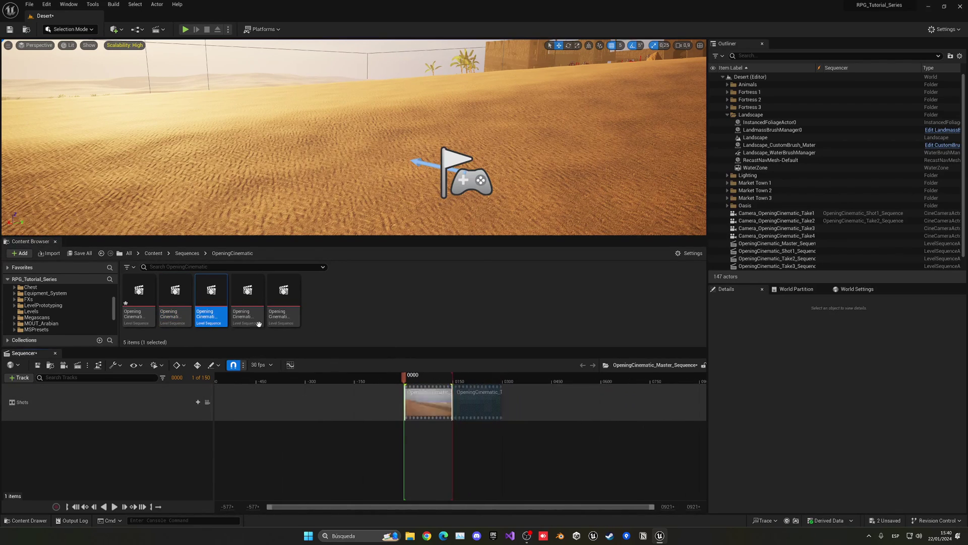
# Append the Take3 and Take4 sequences as consecutive shots, extend the master sequence's playback end to about frame 534, and save
pyautogui.moveTo(254, 322); pyautogui.dragTo(527, 404)
pyautogui.moveTo(292, 301); pyautogui.dragTo(562, 402)
pyautogui.moveTo(455, 378); pyautogui.dragTo(576, 382)
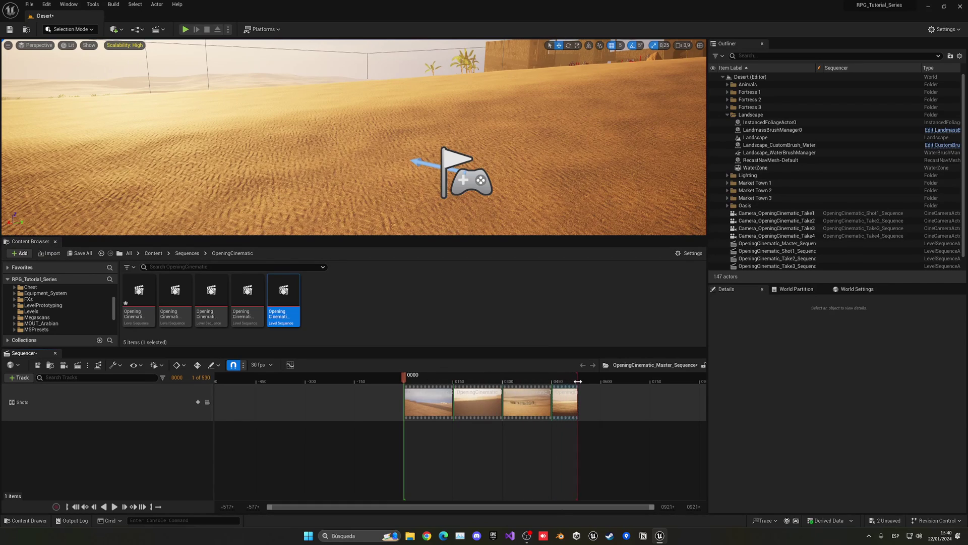
pyautogui.hotkey('ctrl', 's')
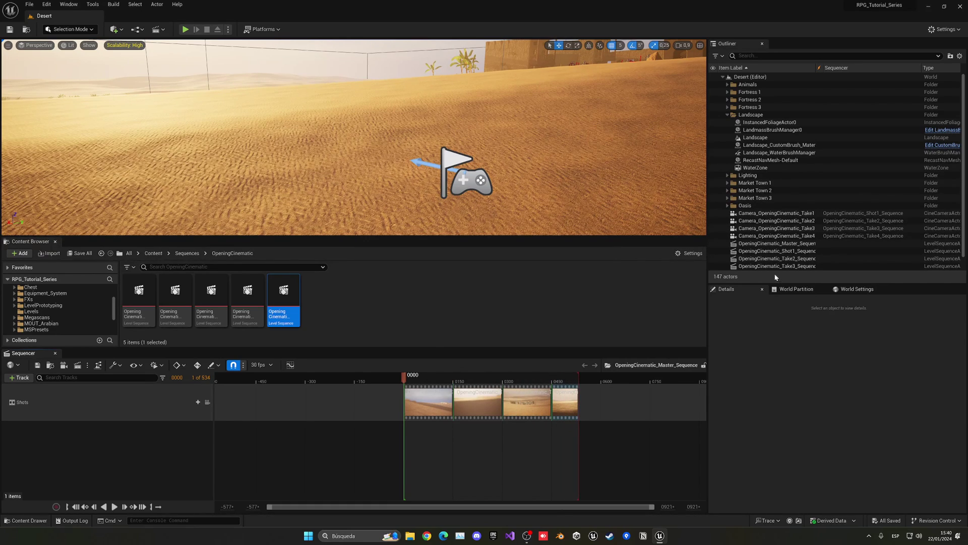
# Enable Auto Play on the OpeningCinematic_Master_Sequence actor, check the other sequence actors' settings, and save the level
pyautogui.click(788, 250)
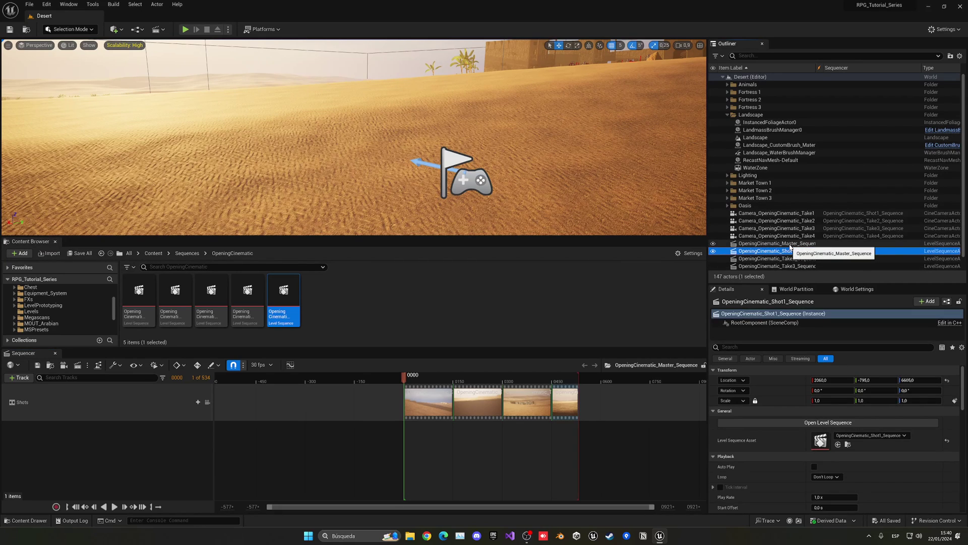
pyautogui.click(789, 244)
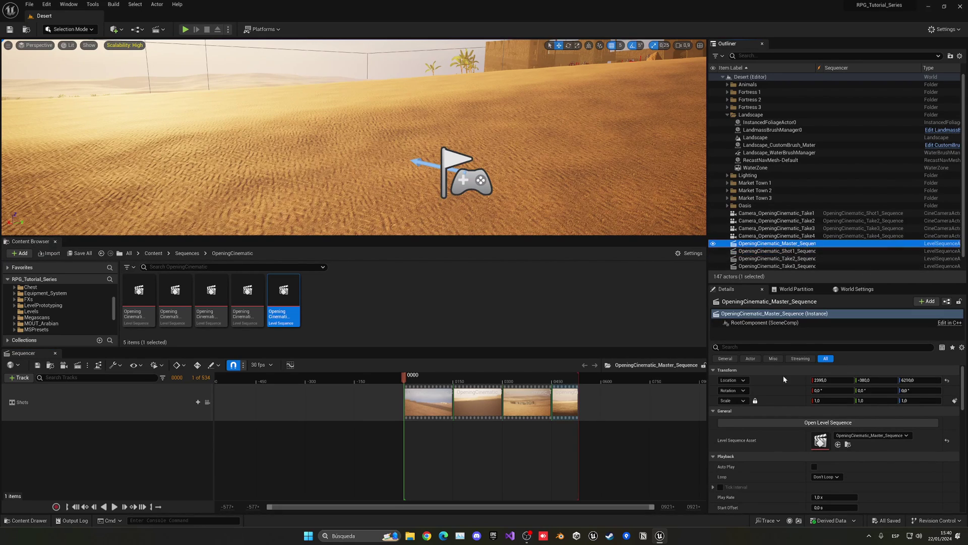
pyautogui.click(814, 467)
pyautogui.scroll(-2, 770, 268)
pyautogui.click(773, 259)
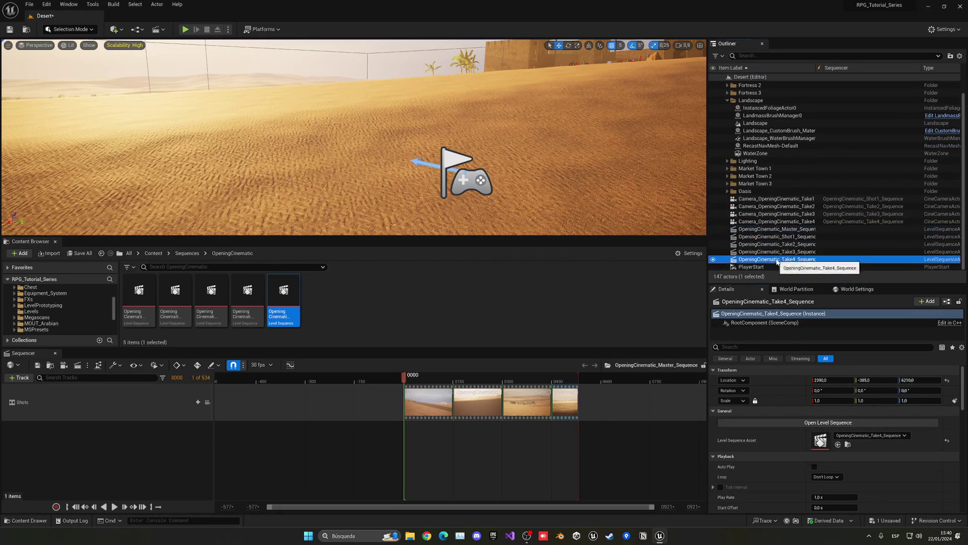
pyautogui.click(778, 252)
pyautogui.click(781, 245)
pyautogui.click(784, 237)
pyautogui.click(784, 230)
pyautogui.hotkey('ctrl', 's')
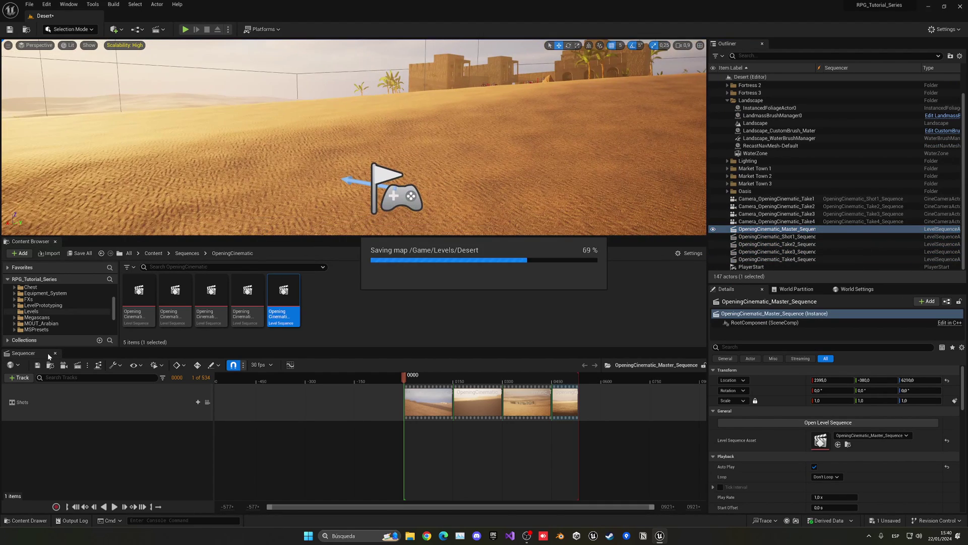
# Close Sequencer and playtest the level to check how the opening cinematic runs and hands over to the player
pyautogui.click(55, 353)
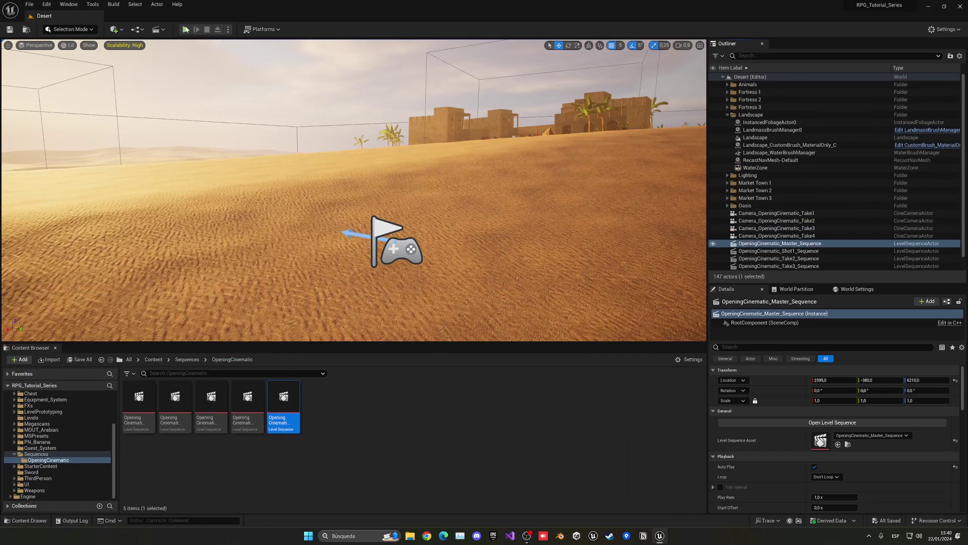
pyautogui.hotkey('alt', 'p')
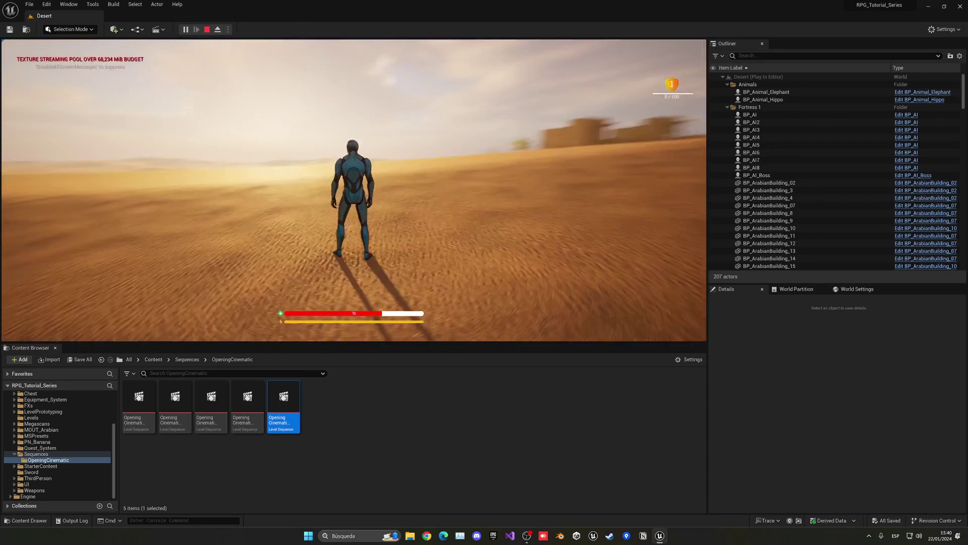
pyautogui.press('w')
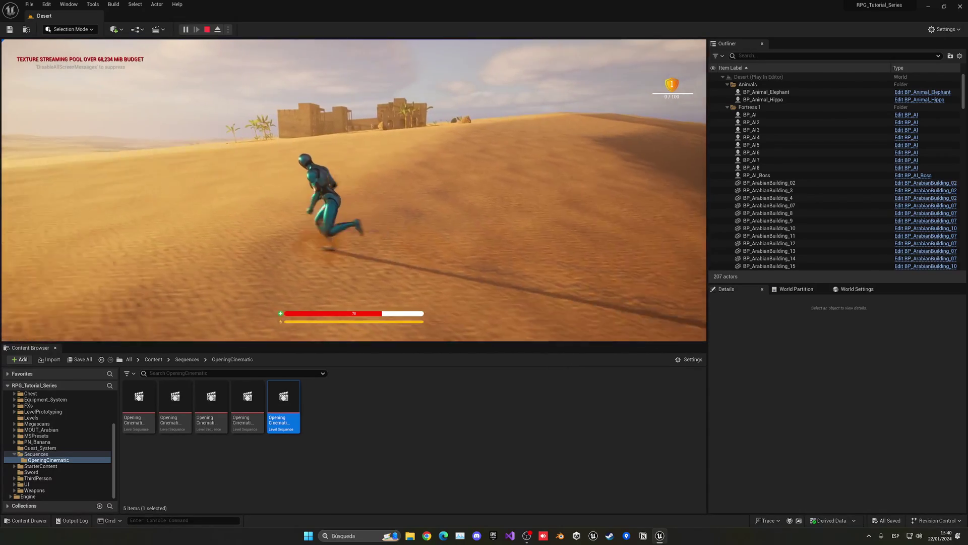
pyautogui.press('Escape')
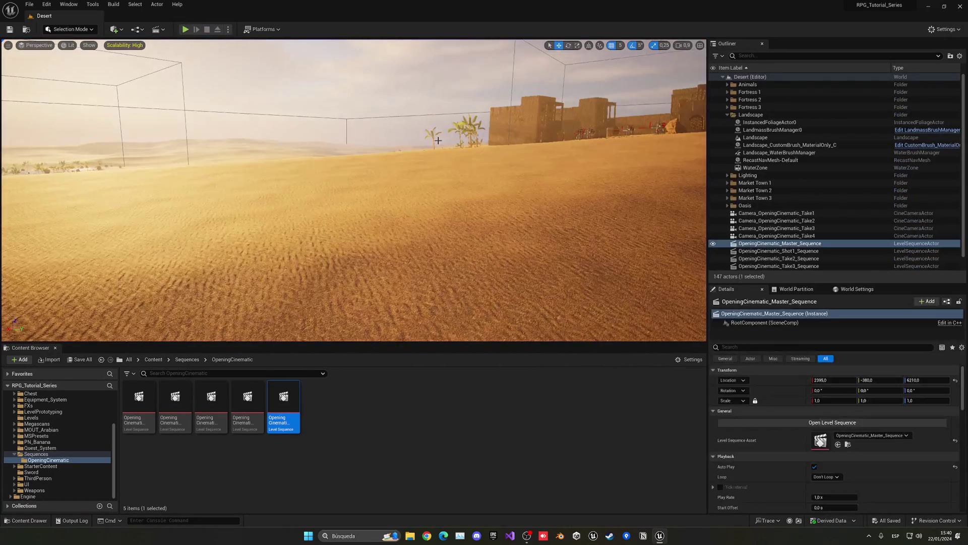
pyautogui.scroll(-1, 847, 222)
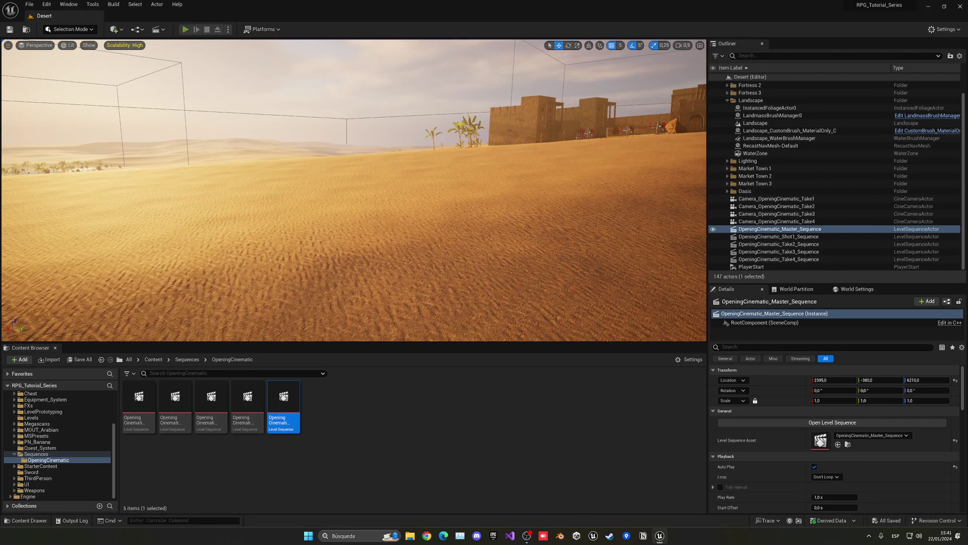
pyautogui.hotkey('alt', 'p')
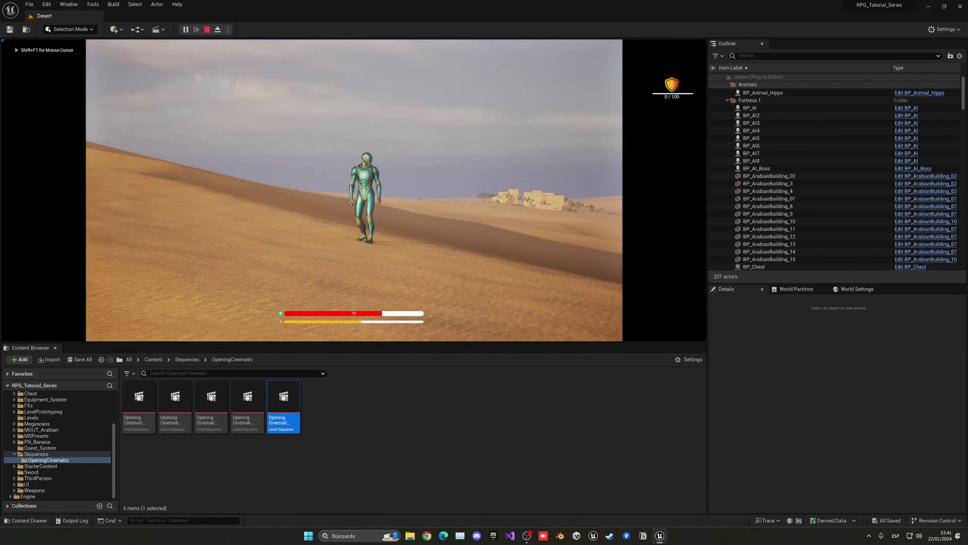
pyautogui.press('Escape')
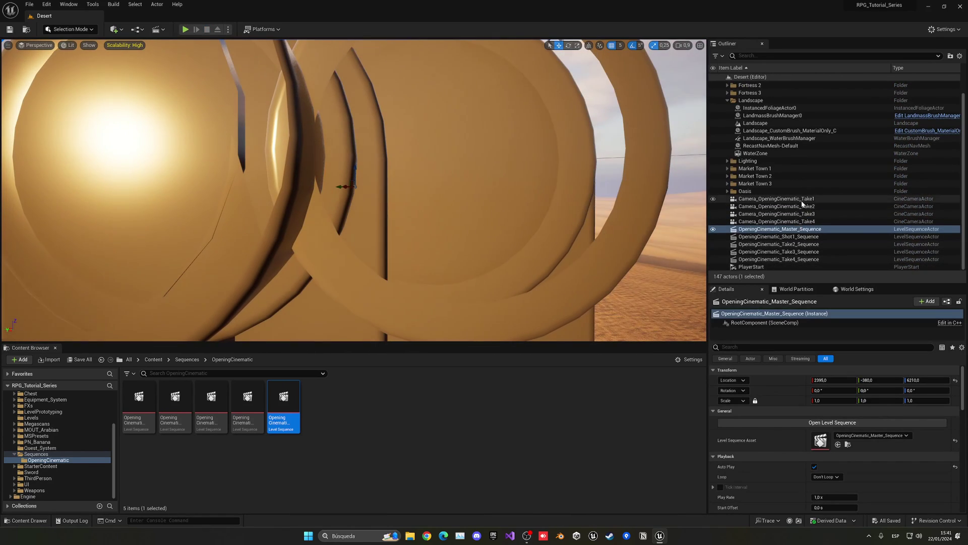
# Disable Constrain Aspect Ratio on all four opening cinematic cameras, Take1 to Take4
pyautogui.click(787, 198)
pyautogui.keyDown('shift'); pyautogui.click(800, 222); pyautogui.keyUp('shift')
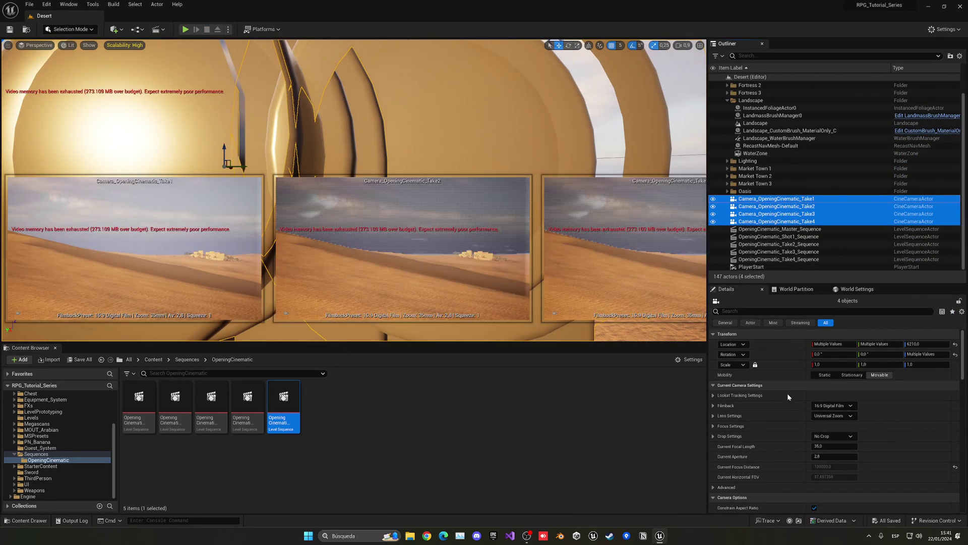
pyautogui.scroll(-2, 770, 422)
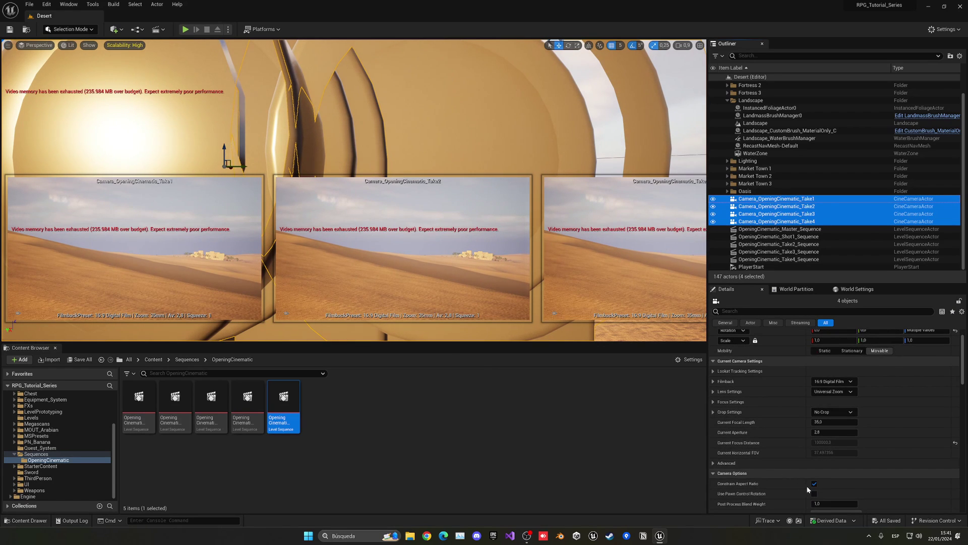
pyautogui.click(815, 484)
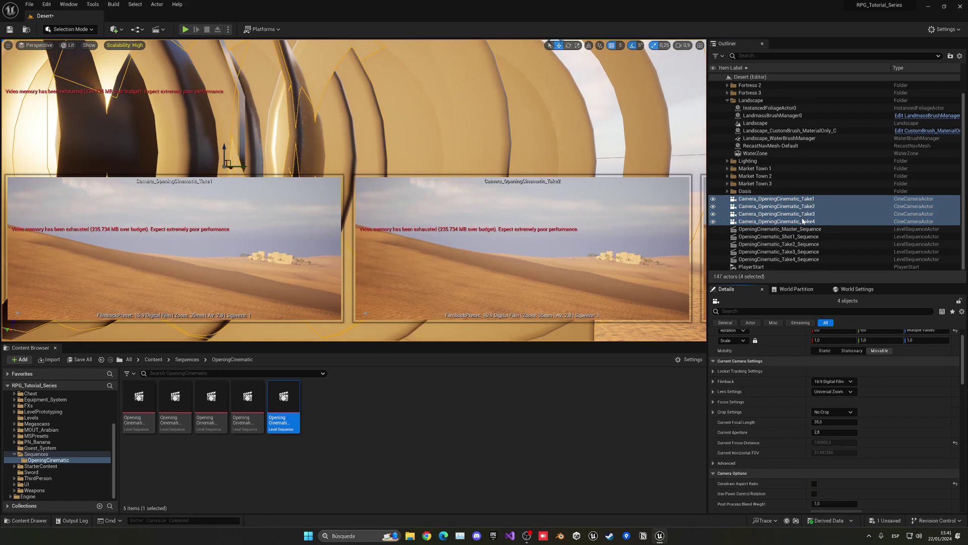
pyautogui.click(777, 222)
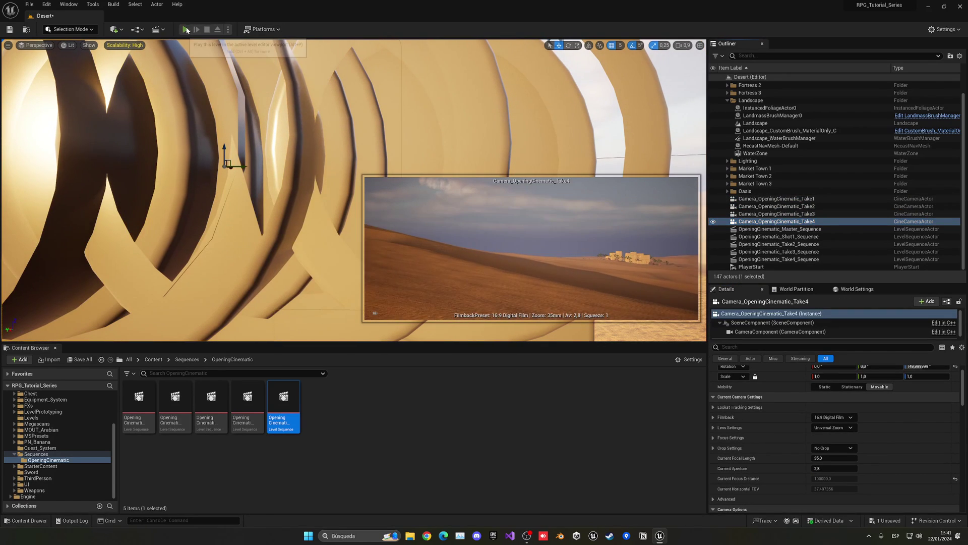
# Playtest the level to check the cinematic's framing without the constrained aspect ratio
pyautogui.click(185, 29)
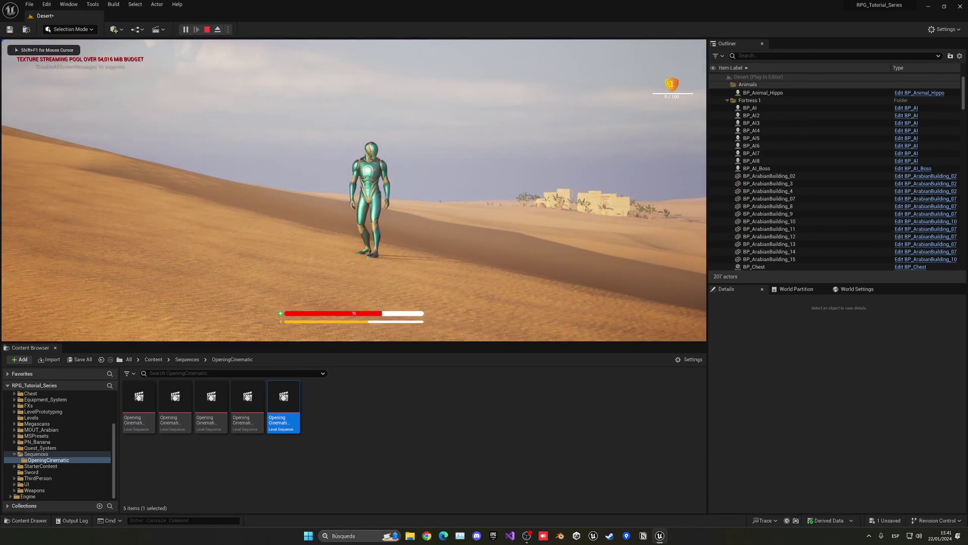
pyautogui.press('a')
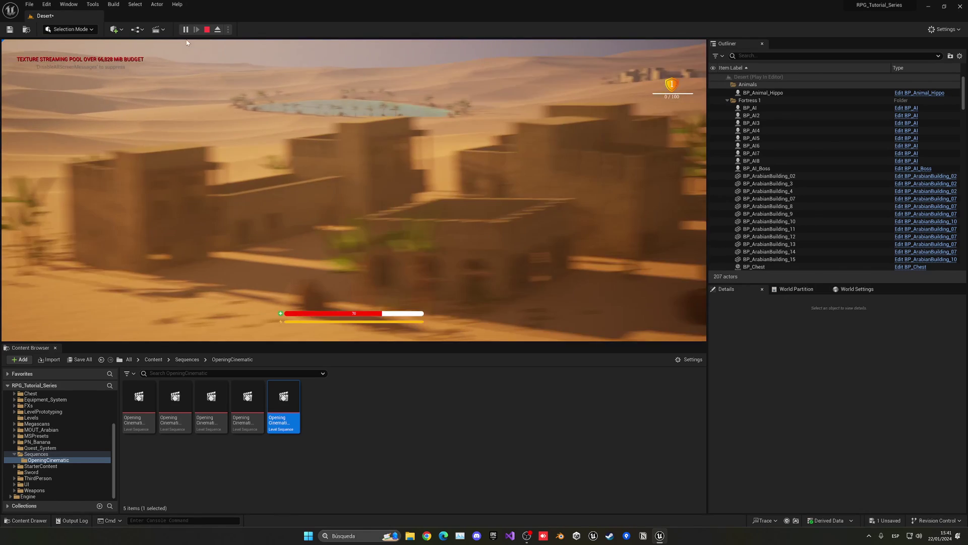
pyautogui.click(207, 29)
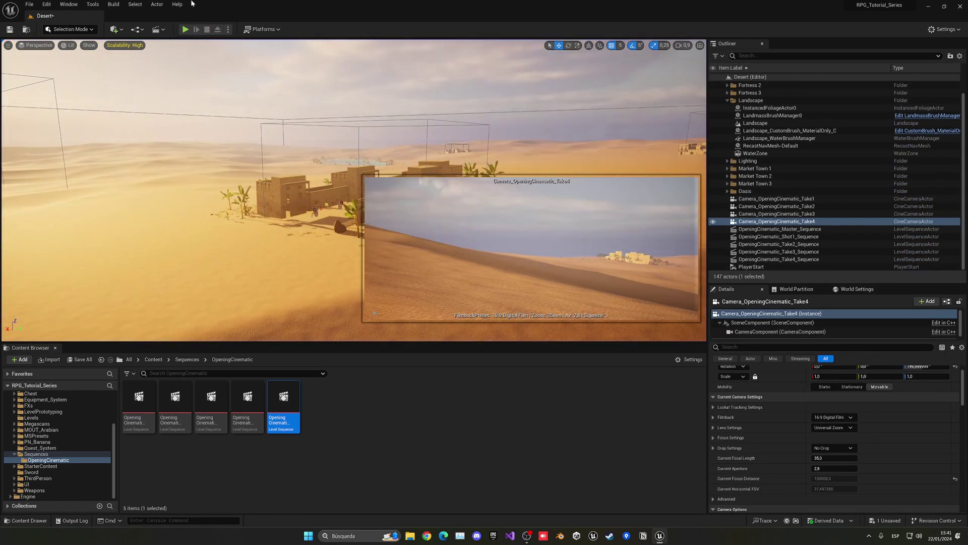
# Disable Auto Play on the OpeningCinematic_Master_Sequence actor
pyautogui.doubleClick(777, 199)
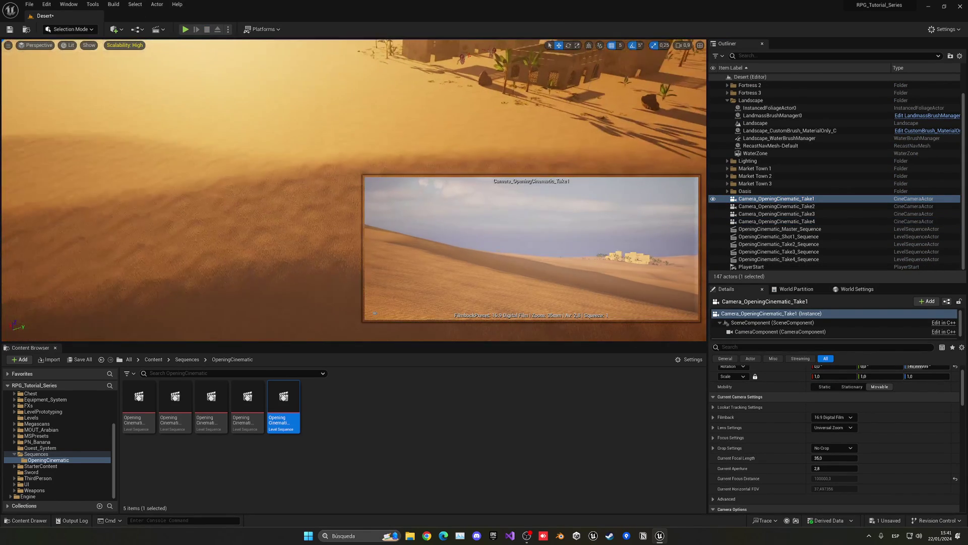
pyautogui.click(767, 168)
pyautogui.press('w')
pyautogui.moveTo(552, 149); pyautogui.dragTo(424, 111, button='right')
pyautogui.moveTo(551, 128); pyautogui.dragTo(551, 123, button='right')
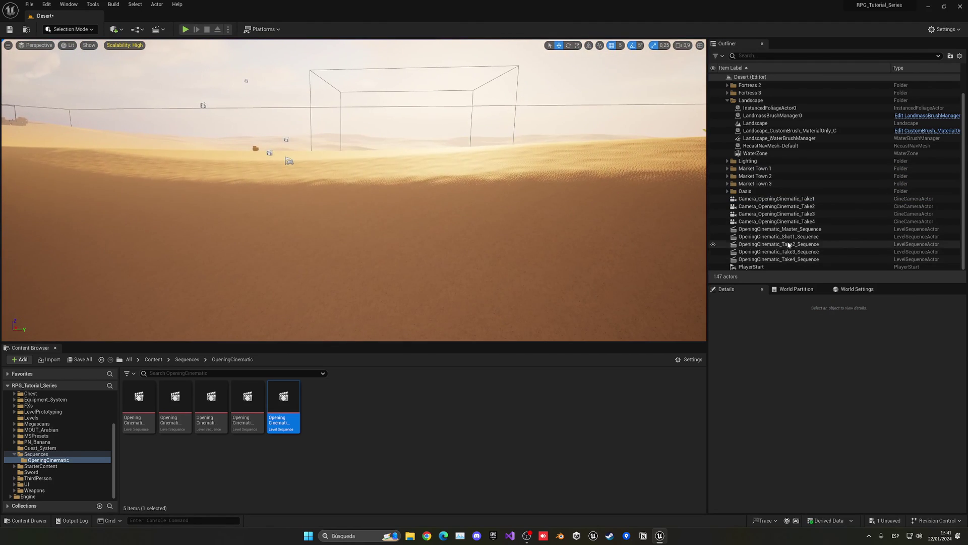
pyautogui.click(789, 222)
pyautogui.click(790, 229)
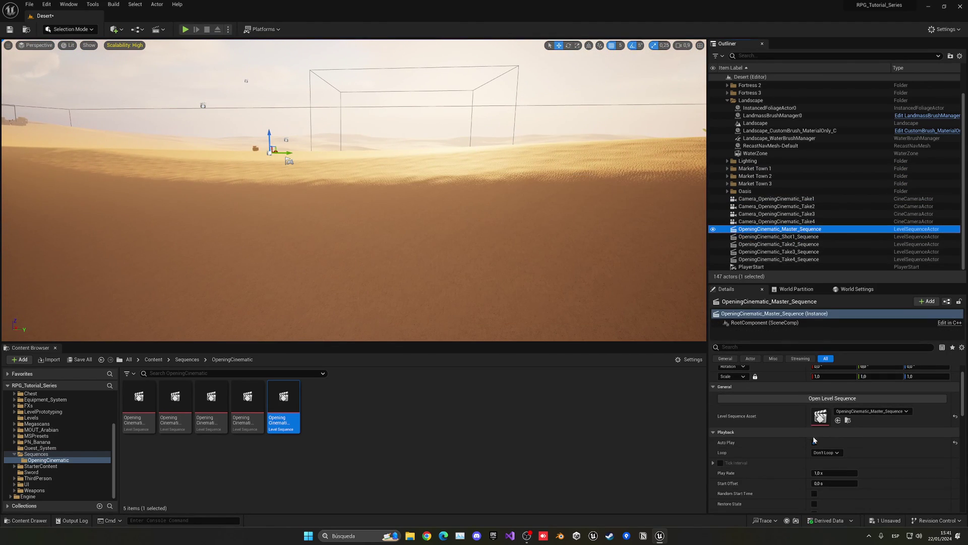
# Add a reference to the OpeningCinematic_Master_Sequence actor in the Level Blueprint's event graph and delete the Event Tick node
pyautogui.click(137, 29)
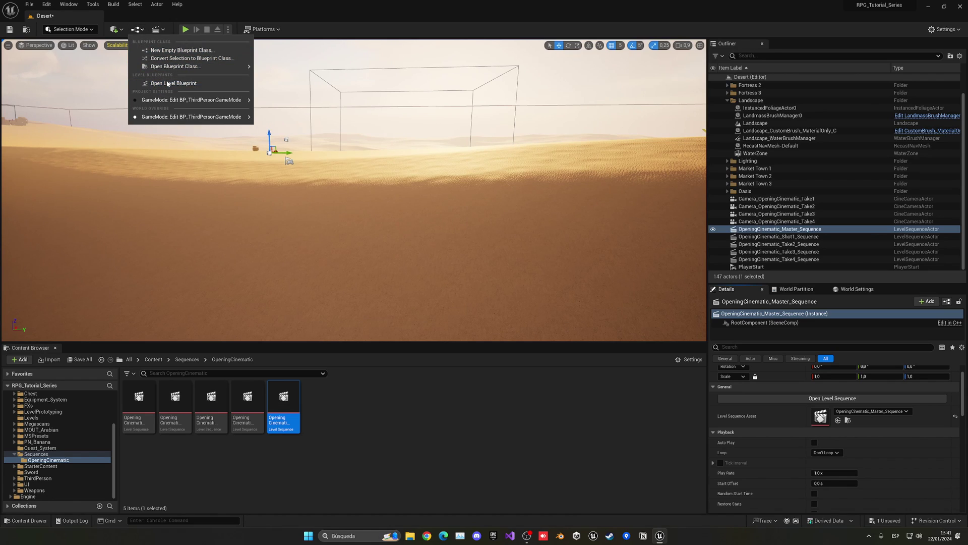
pyautogui.click(167, 83)
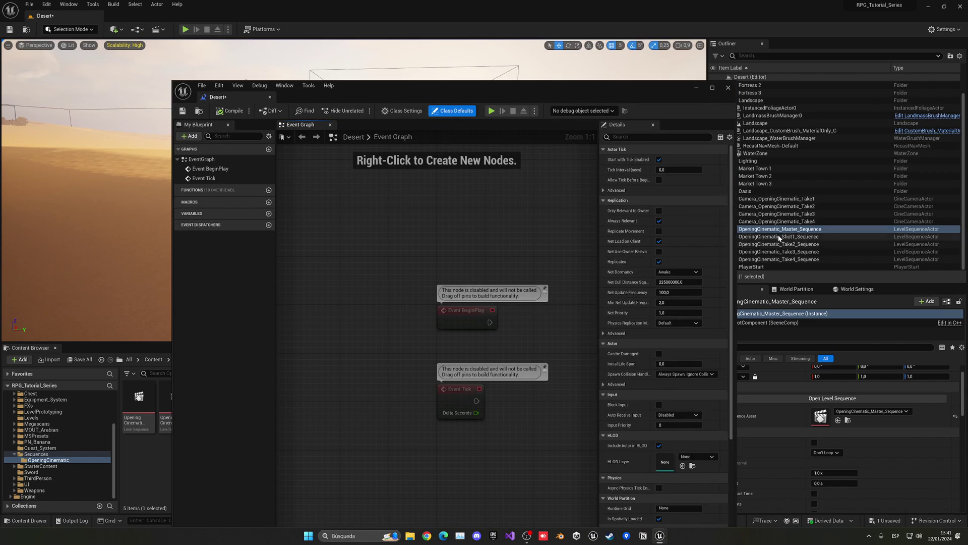
pyautogui.rightClick(370, 302)
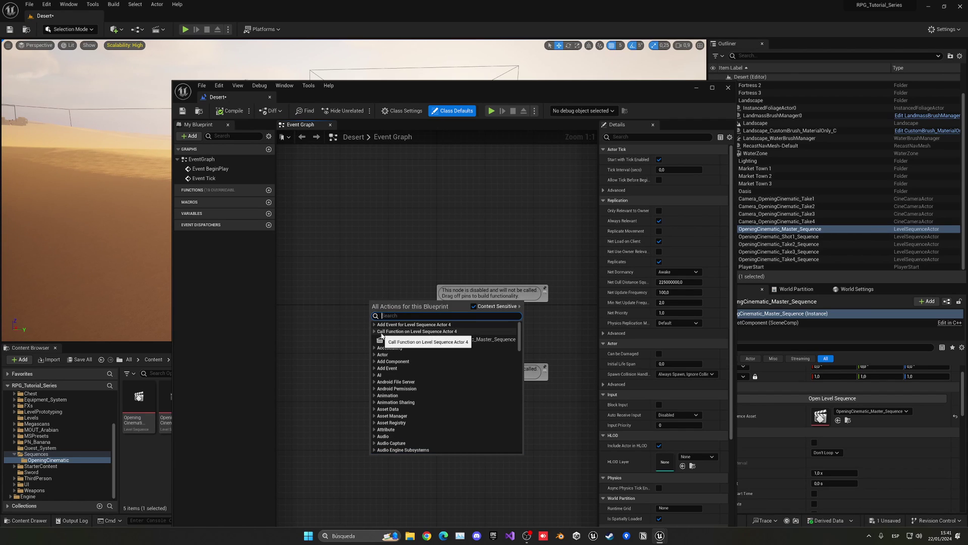
pyautogui.click(416, 341)
pyautogui.moveTo(405, 363); pyautogui.dragTo(370, 327, button='right')
pyautogui.moveTo(337, 273); pyautogui.dragTo(334, 371)
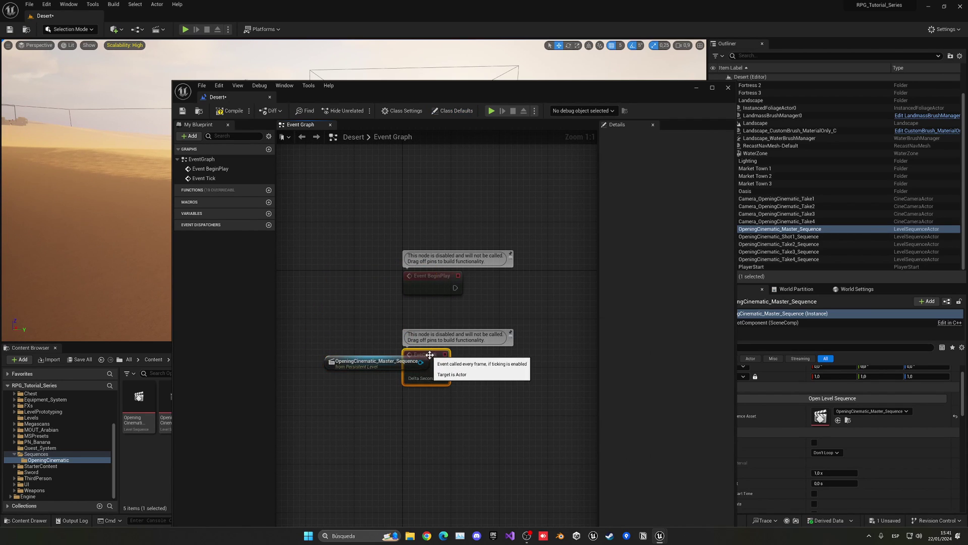
pyautogui.press('Delete')
# Add a Play (SequencePlayer) node from the master sequence reference and run it from Event BeginPlay
pyautogui.moveTo(399, 364); pyautogui.dragTo(480, 277)
pyautogui.write('play')
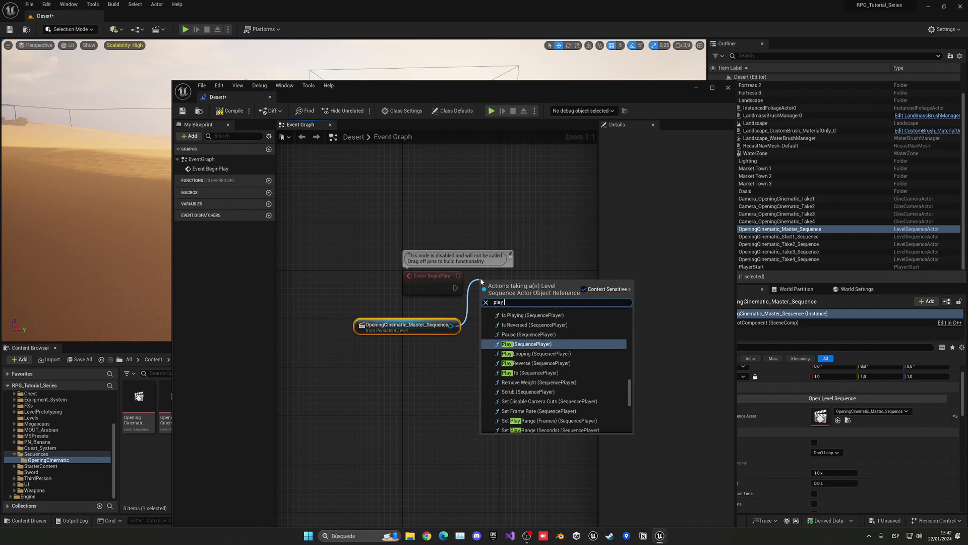
pyautogui.press('Return')
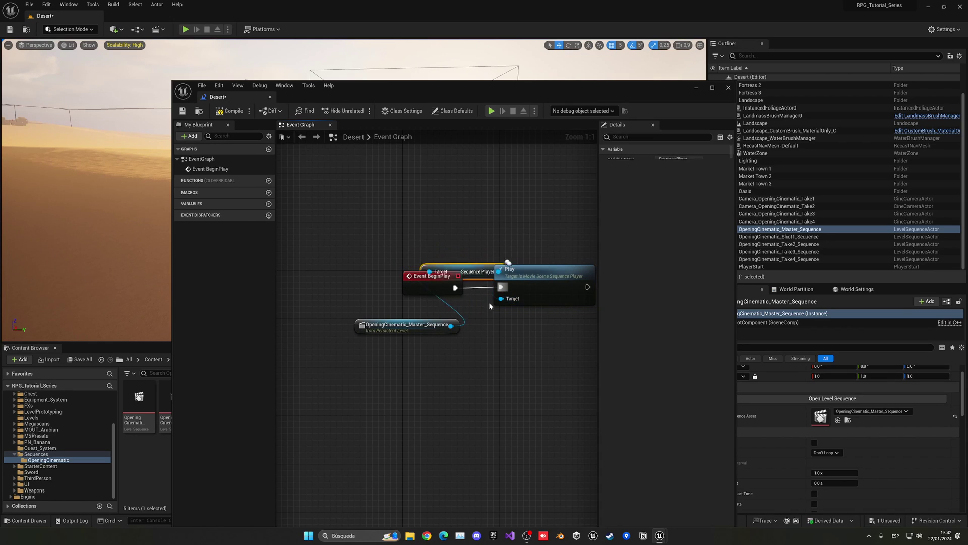
# Arrange the master sequence and Sequence Player nodes in a row below Event BeginPlay, dock the blueprint editor beside the level, and save
pyautogui.press('q')
pyautogui.moveTo(450, 315); pyautogui.dragTo(484, 334)
pyautogui.click(516, 343)
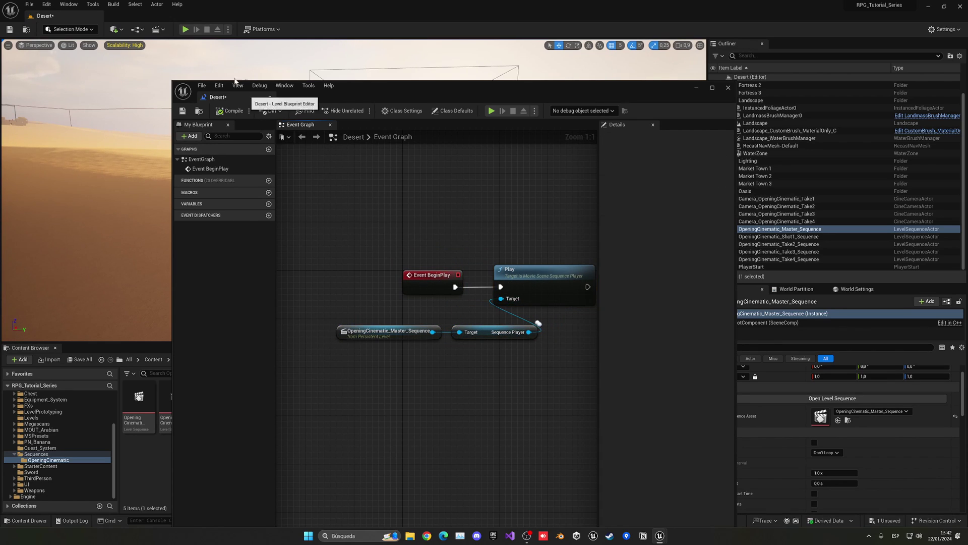
pyautogui.moveTo(229, 71); pyautogui.dragTo(124, 18)
pyautogui.hotkey('ctrl', 's')
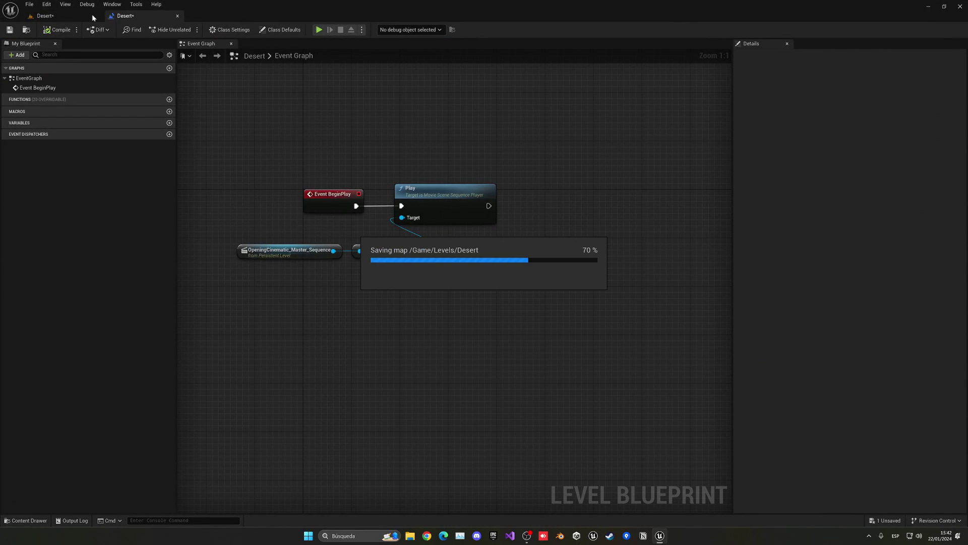
# Playtest the Desert level to check that the Level Blueprint plays the opening cinematic at start
pyautogui.click(91, 14)
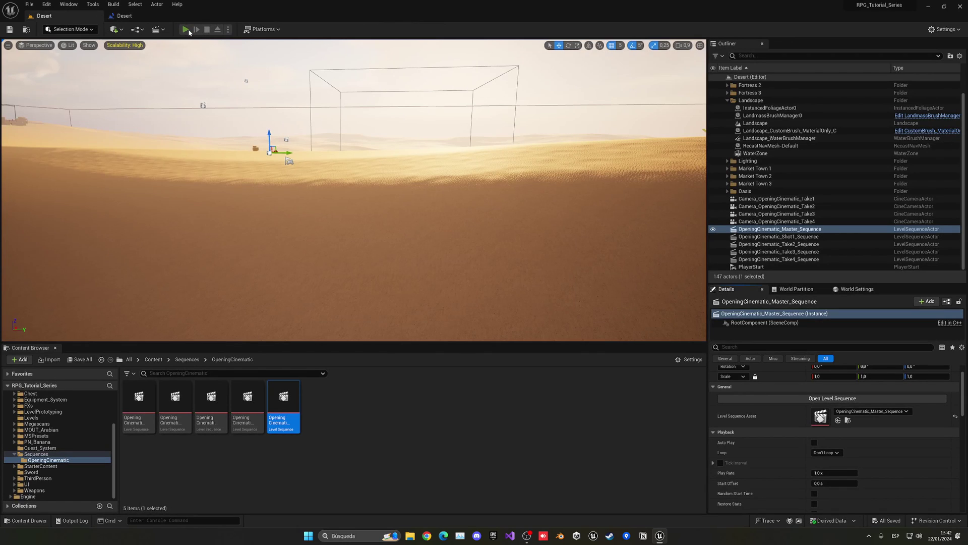
pyautogui.hotkey('alt', 'p')
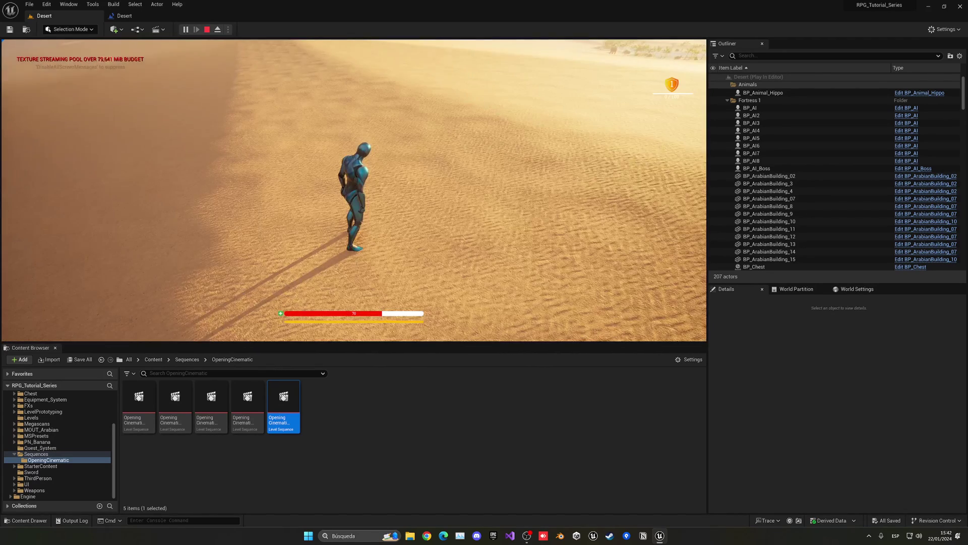
pyautogui.press('Escape')
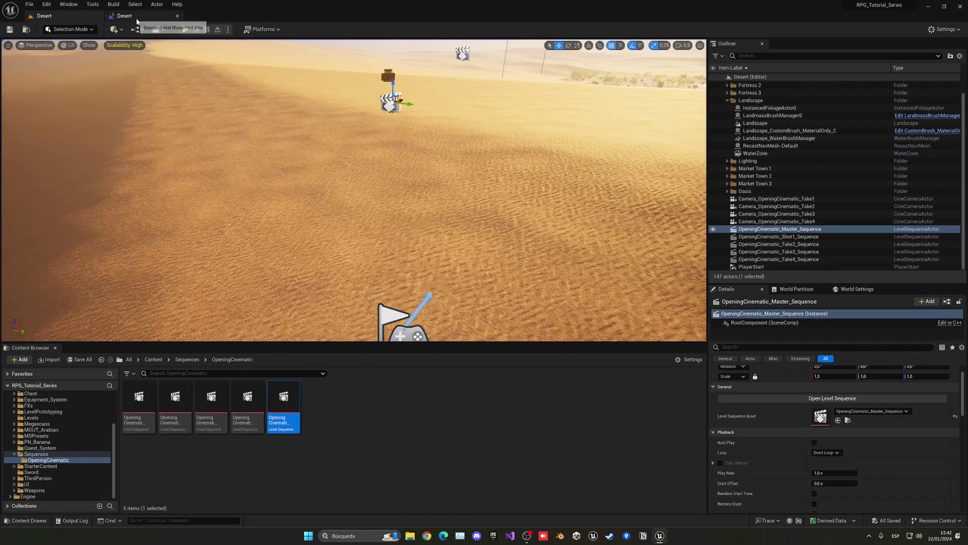
# Insert a Branch between Event BeginPlay and Play, running Play from True, and straighten the nodes with room beside the Branch
pyautogui.click(124, 16)
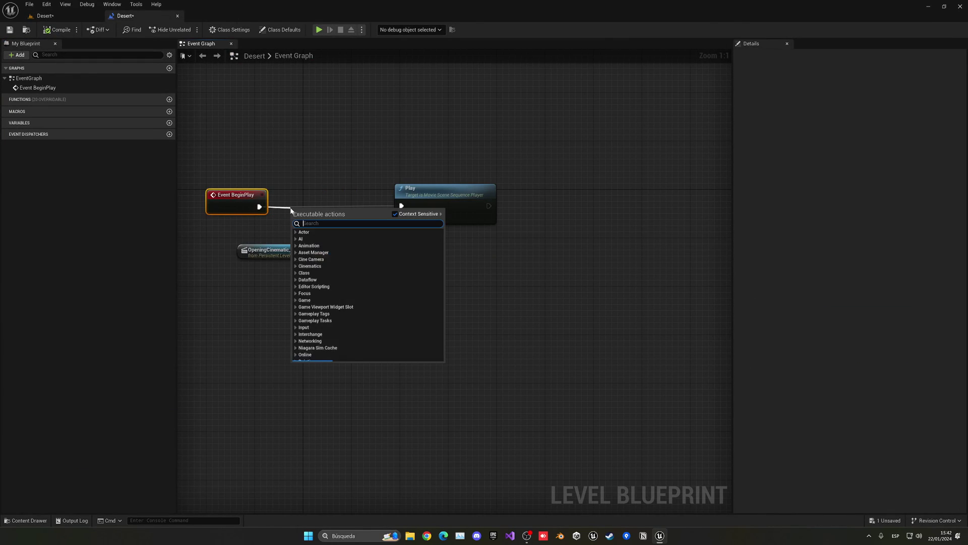
pyautogui.write('branch')
pyautogui.press('Return')
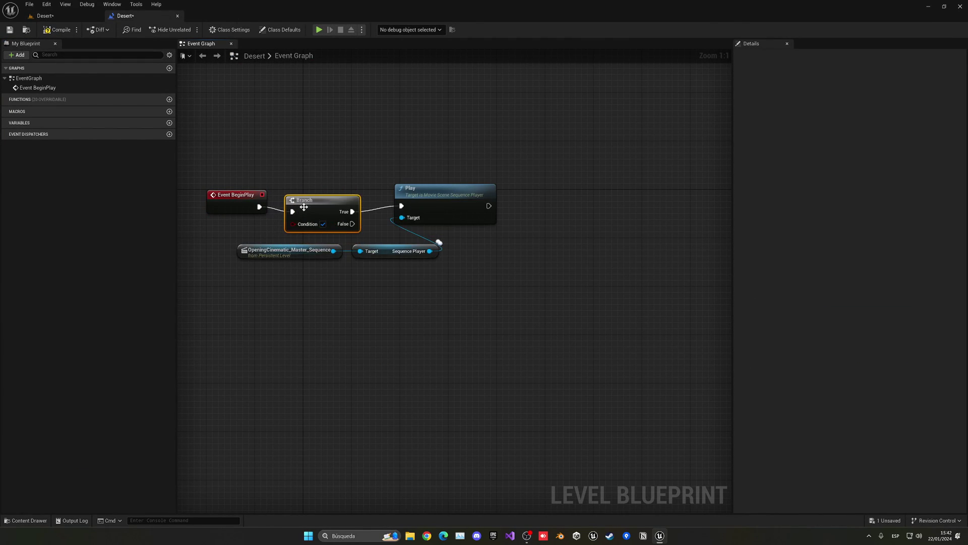
pyautogui.moveTo(304, 206); pyautogui.dragTo(304, 201)
pyautogui.moveTo(244, 168); pyautogui.dragTo(594, 204)
pyautogui.press('q')
pyautogui.click(430, 275)
pyautogui.click(495, 273)
pyautogui.moveTo(385, 317); pyautogui.dragTo(465, 346, button='right')
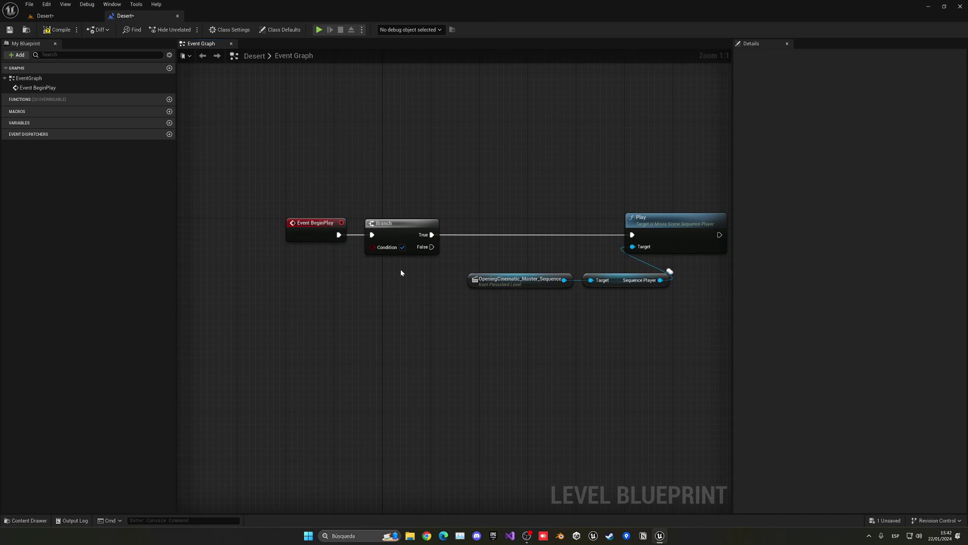
# Promote the Branch node's Condition to a Boolean variable named First Game
pyautogui.rightClick(373, 247)
pyautogui.click(389, 261)
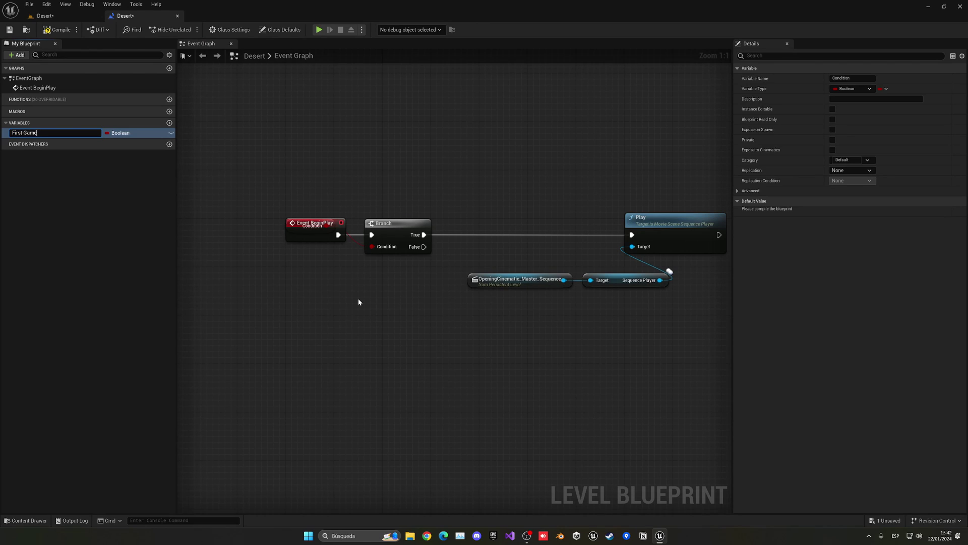
pyautogui.write('First Game')
pyautogui.press('Return')
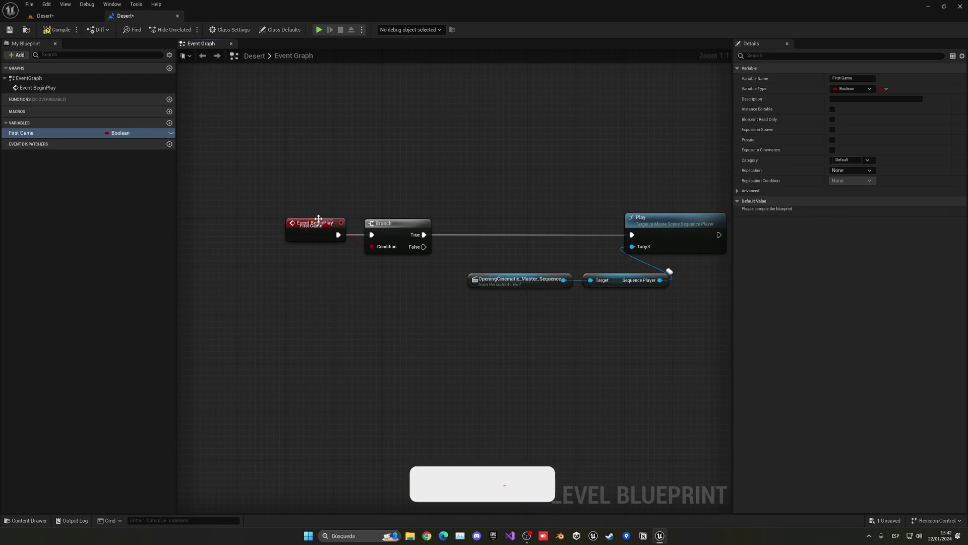
# Place the First Game node below the Event BeginPlay–Branch wire, align Event BeginPlay with the Branch, and save the level
pyautogui.moveTo(315, 221); pyautogui.dragTo(297, 198)
pyautogui.moveTo(295, 233); pyautogui.dragTo(325, 265)
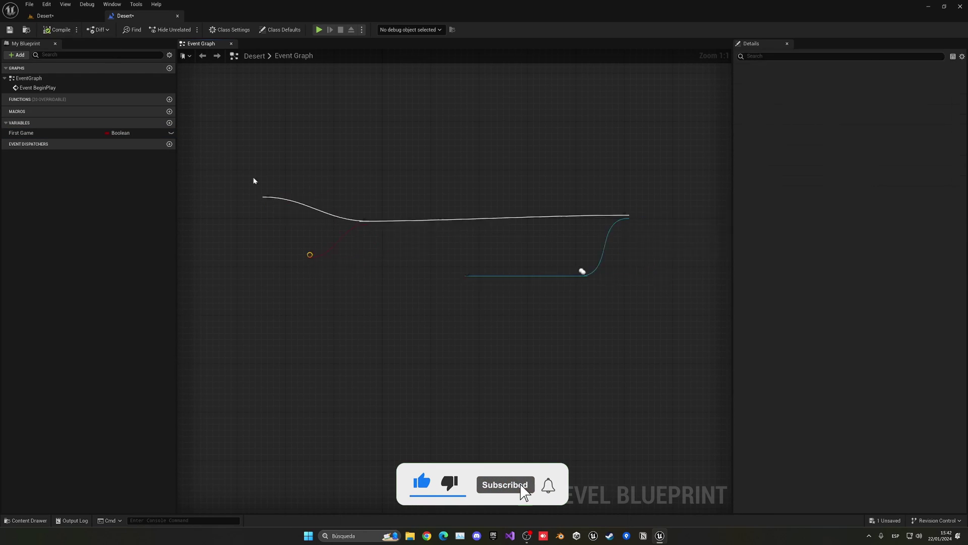
pyautogui.moveTo(282, 203); pyautogui.dragTo(282, 226)
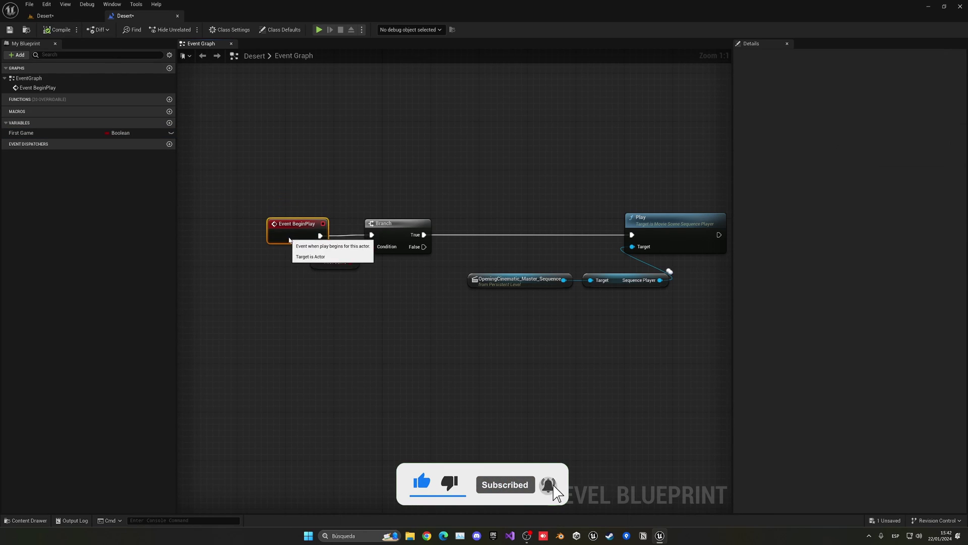
pyautogui.click(11, 30)
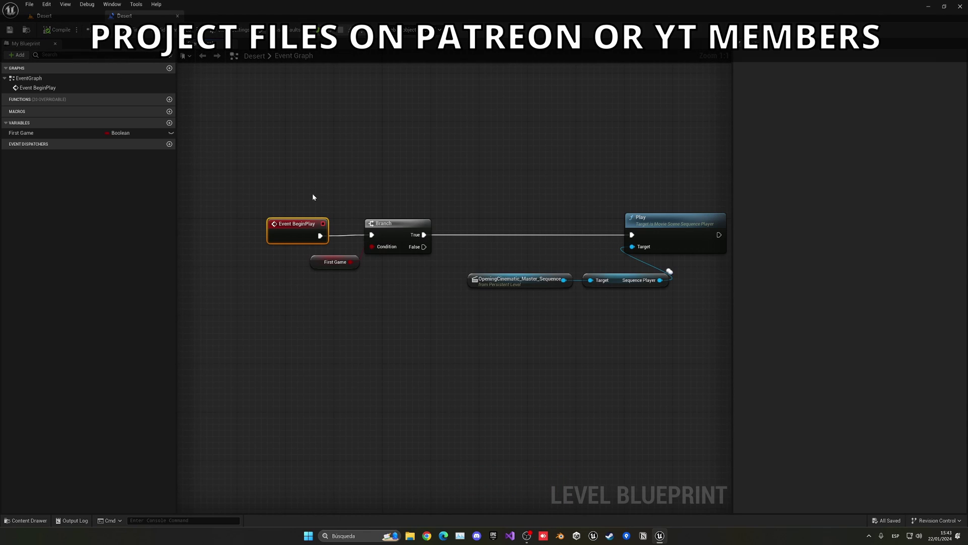
pyautogui.moveTo(303, 192); pyautogui.dragTo(661, 247)
pyautogui.hotkey('ctrl', 's')
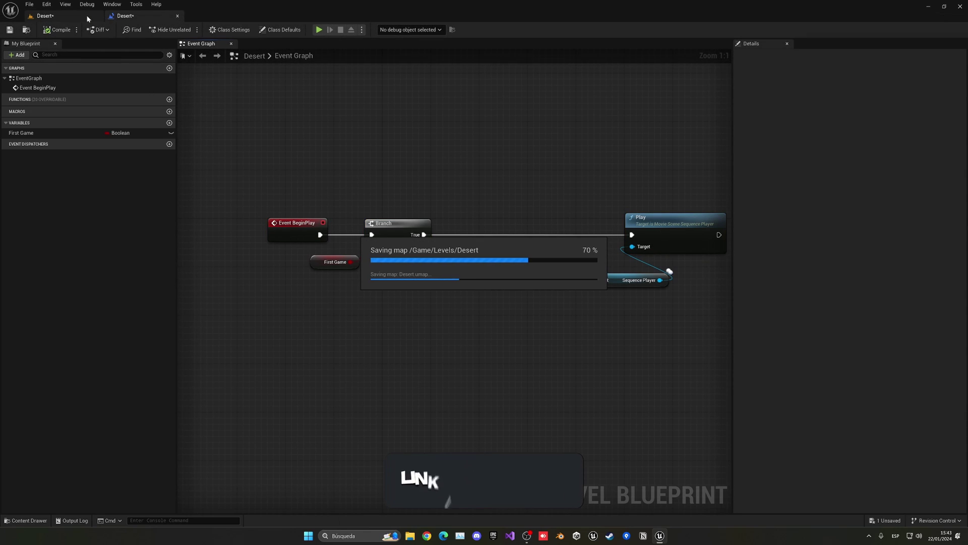
# Playtest the Desert level to check how the First Game branch affects the opening cinematic
pyautogui.click(88, 18)
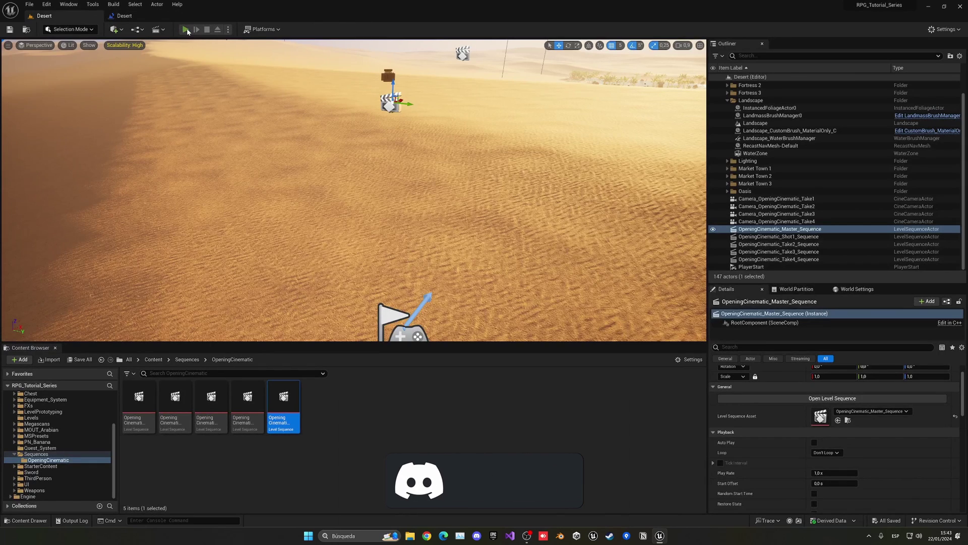
pyautogui.click(185, 29)
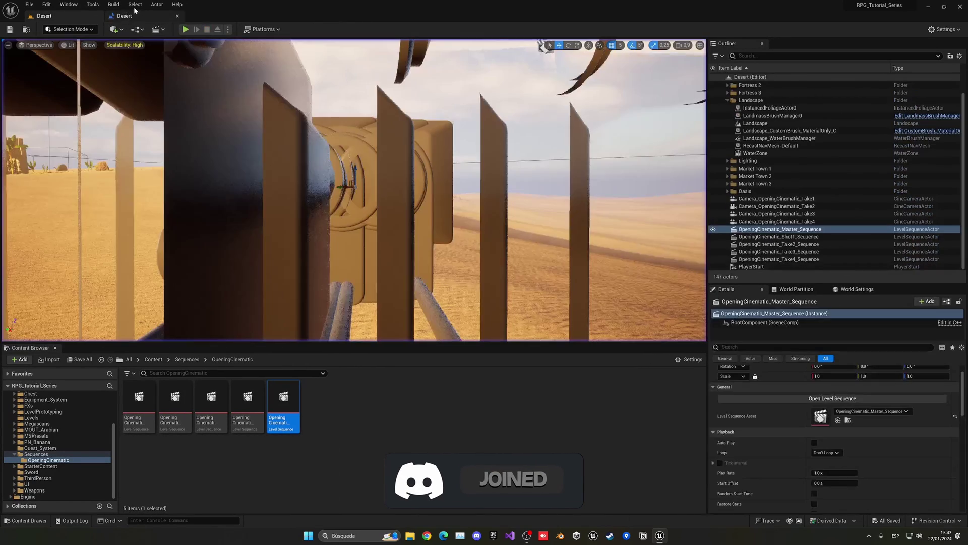
# Move the First Game node beneath Event BeginPlay and save the Desert level with the root Content folder open
pyautogui.click(132, 16)
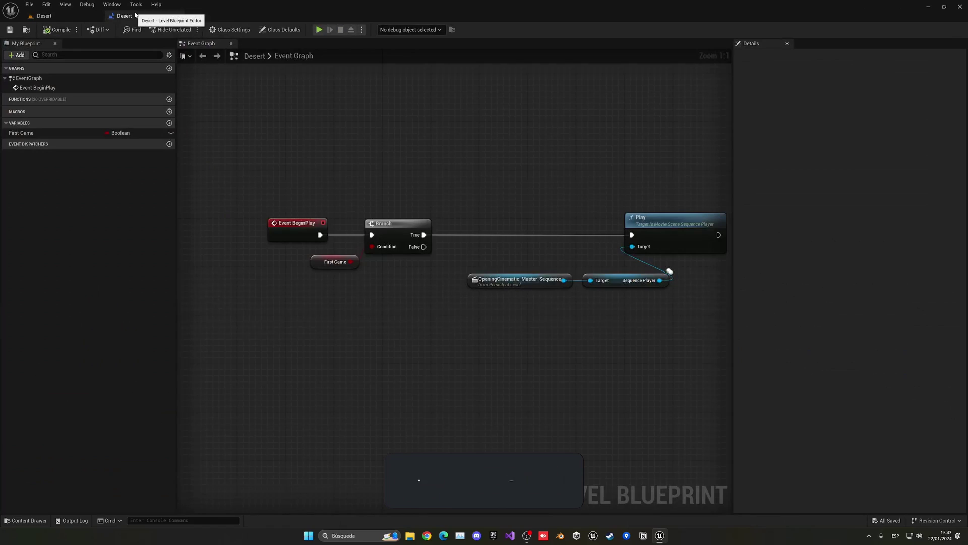
pyautogui.click(322, 263)
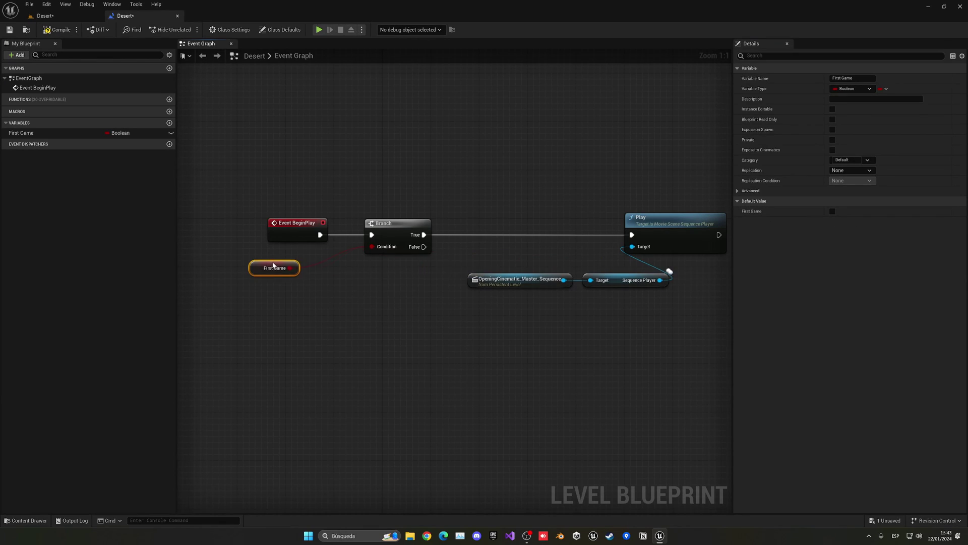
pyautogui.click(57, 16)
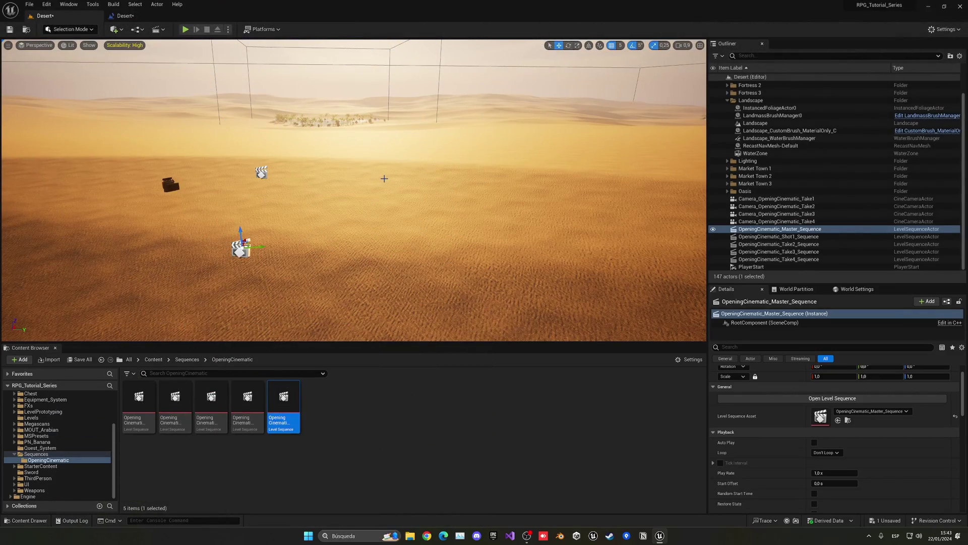
pyautogui.click(153, 359)
pyautogui.hotkey('ctrl', 's')
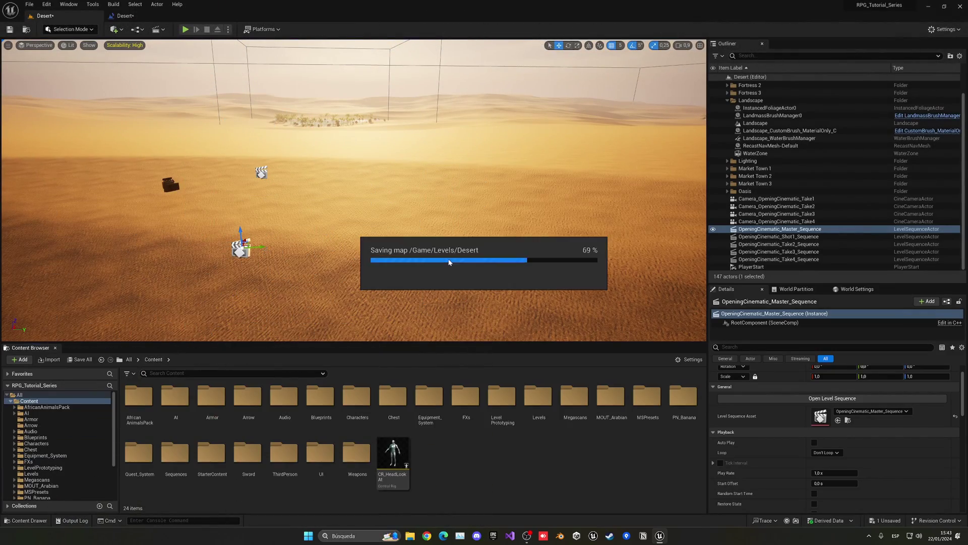